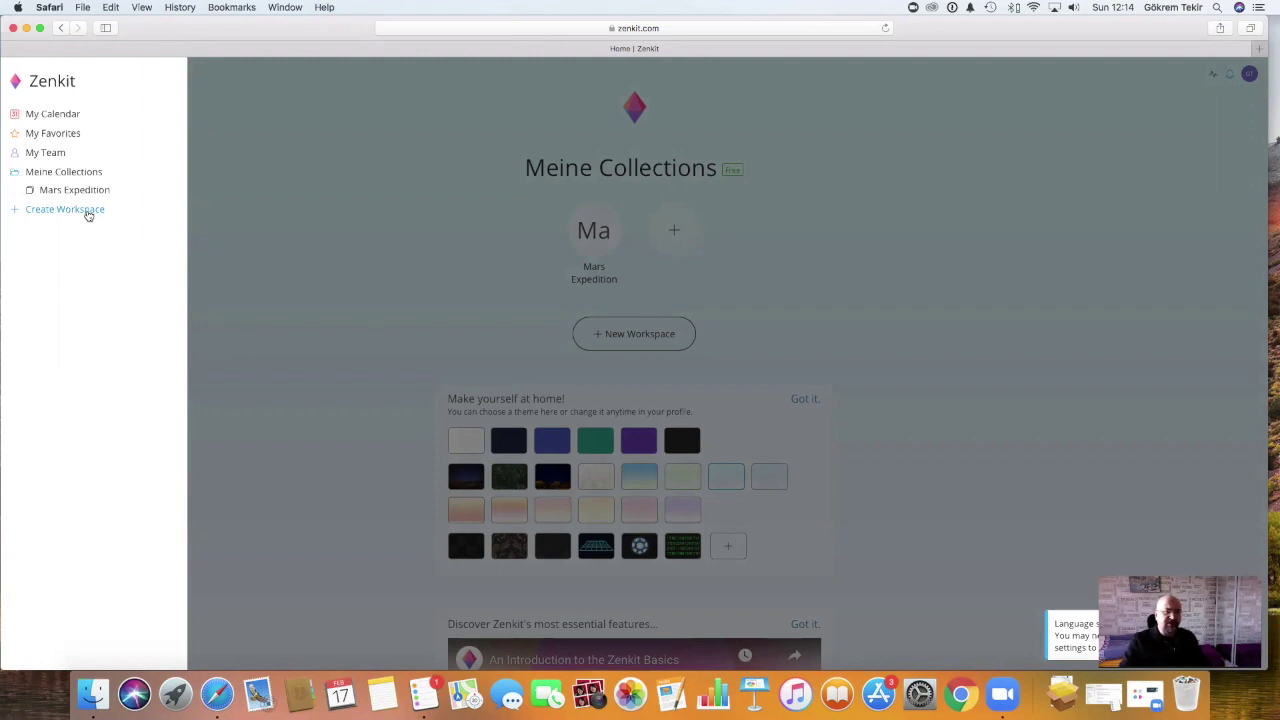
- Create a new workspace named "Online Eğitimler"
click(88, 212)
text(Online Eğitimler)
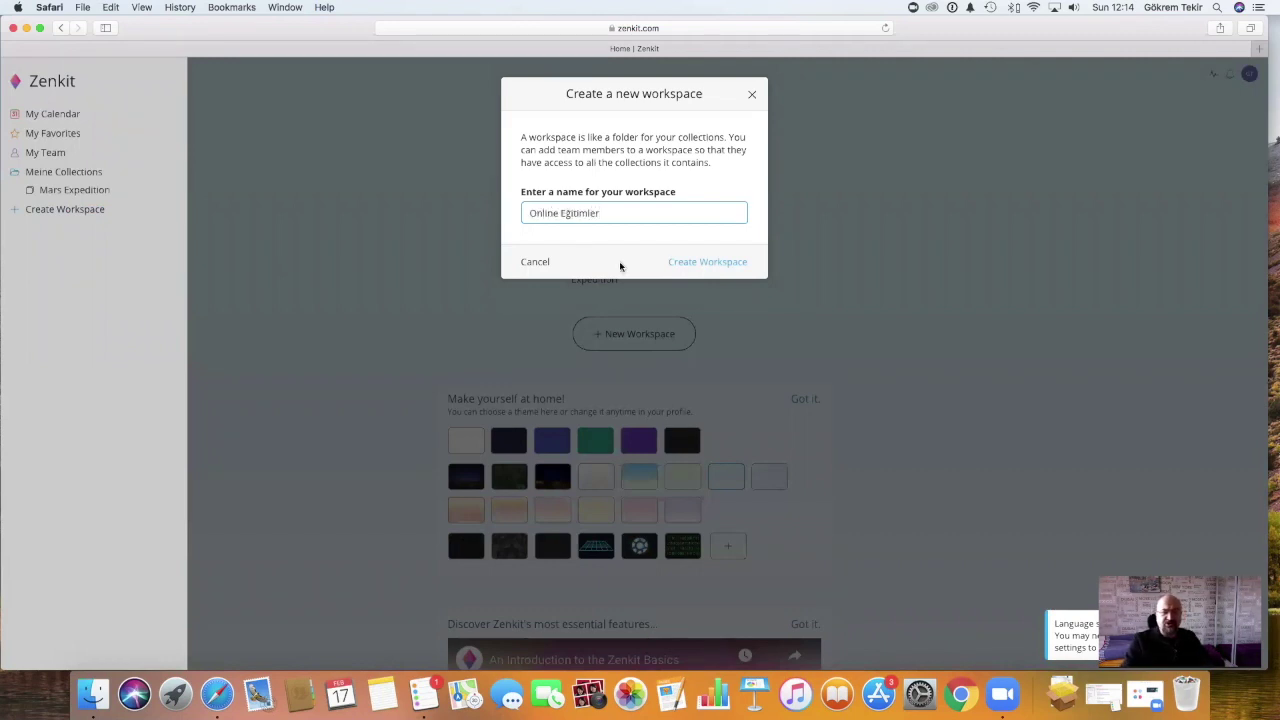
click(694, 263)
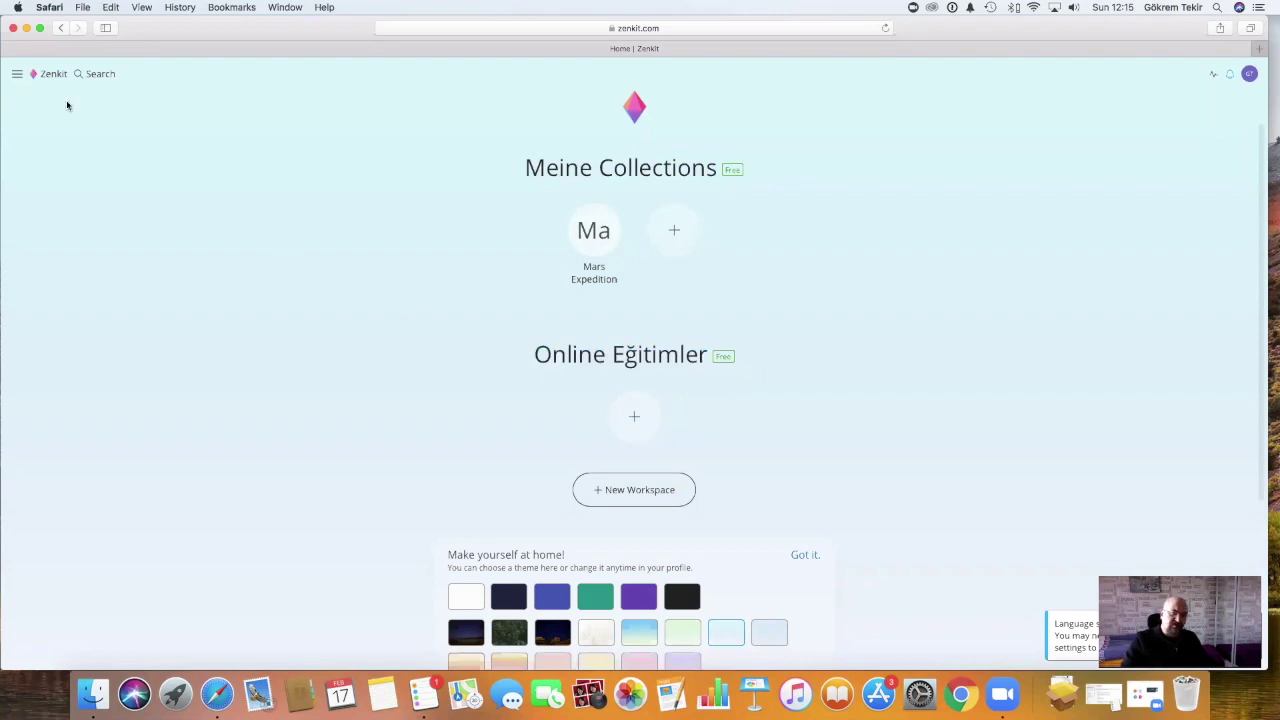
- Create a new collection named "Udemy MS Project" in the Online Eğitimler workspace
click(17, 77)
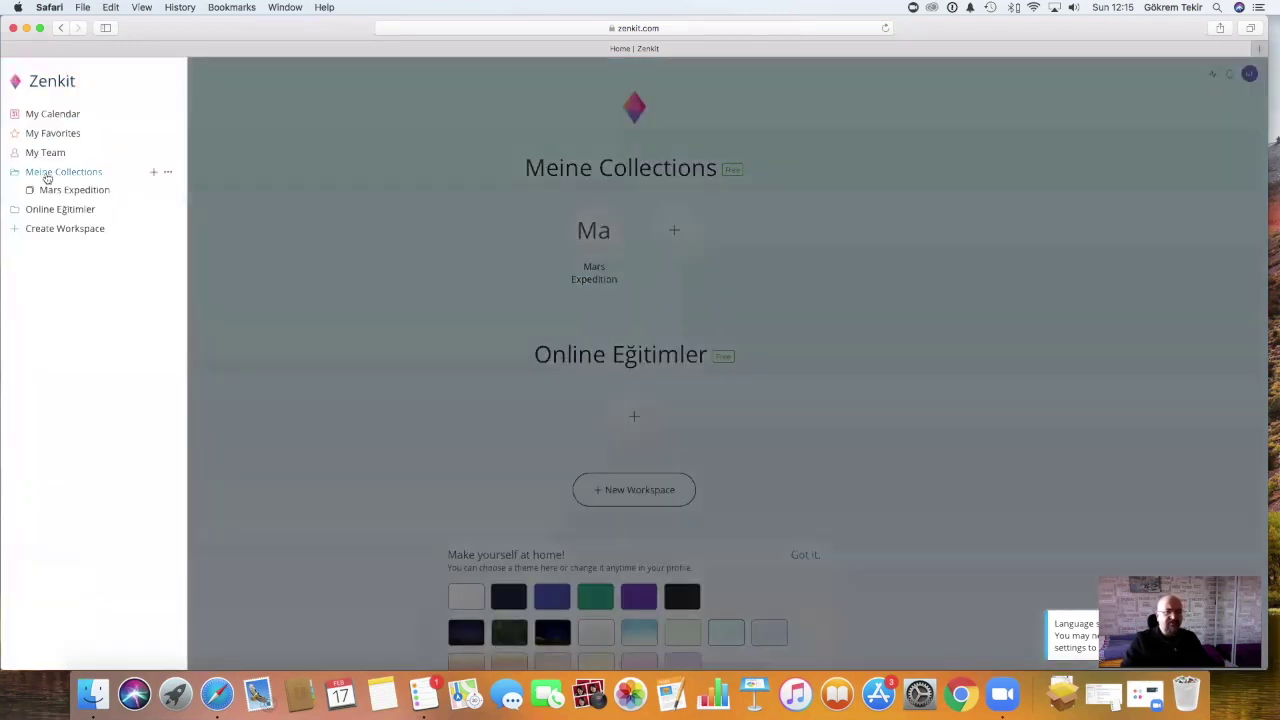
mouse_move(114, 214)
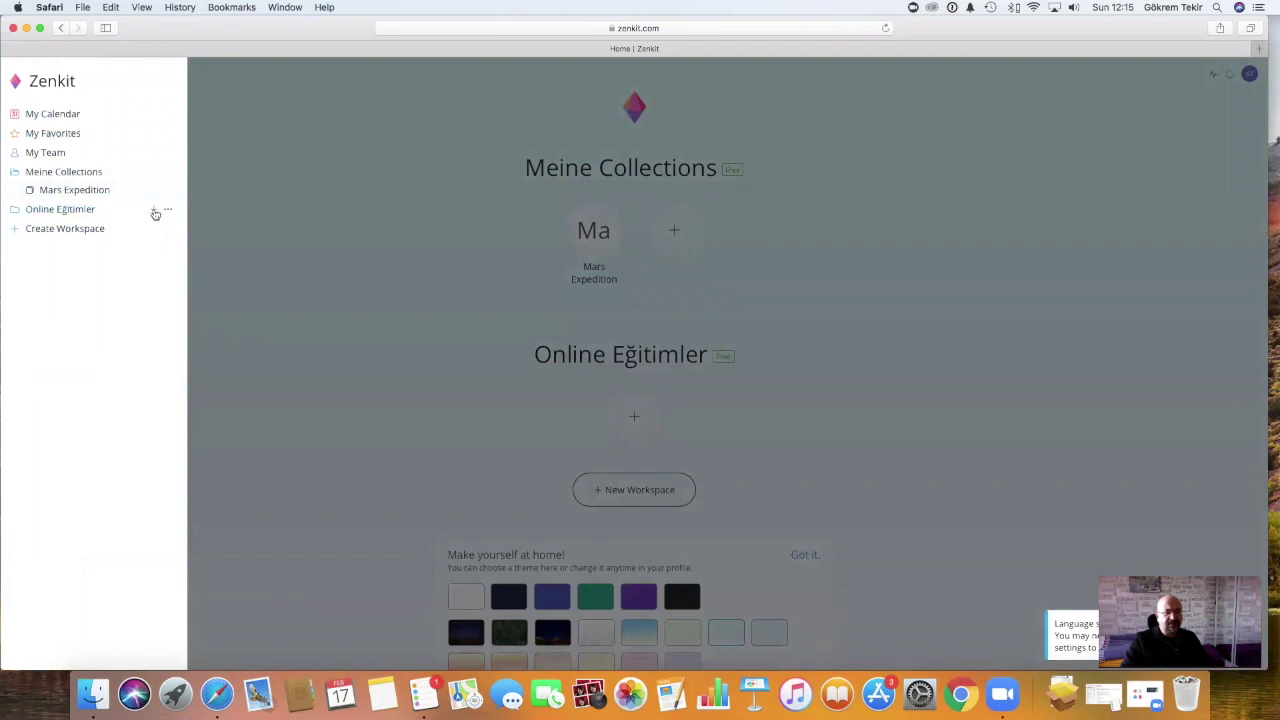
click(154, 212)
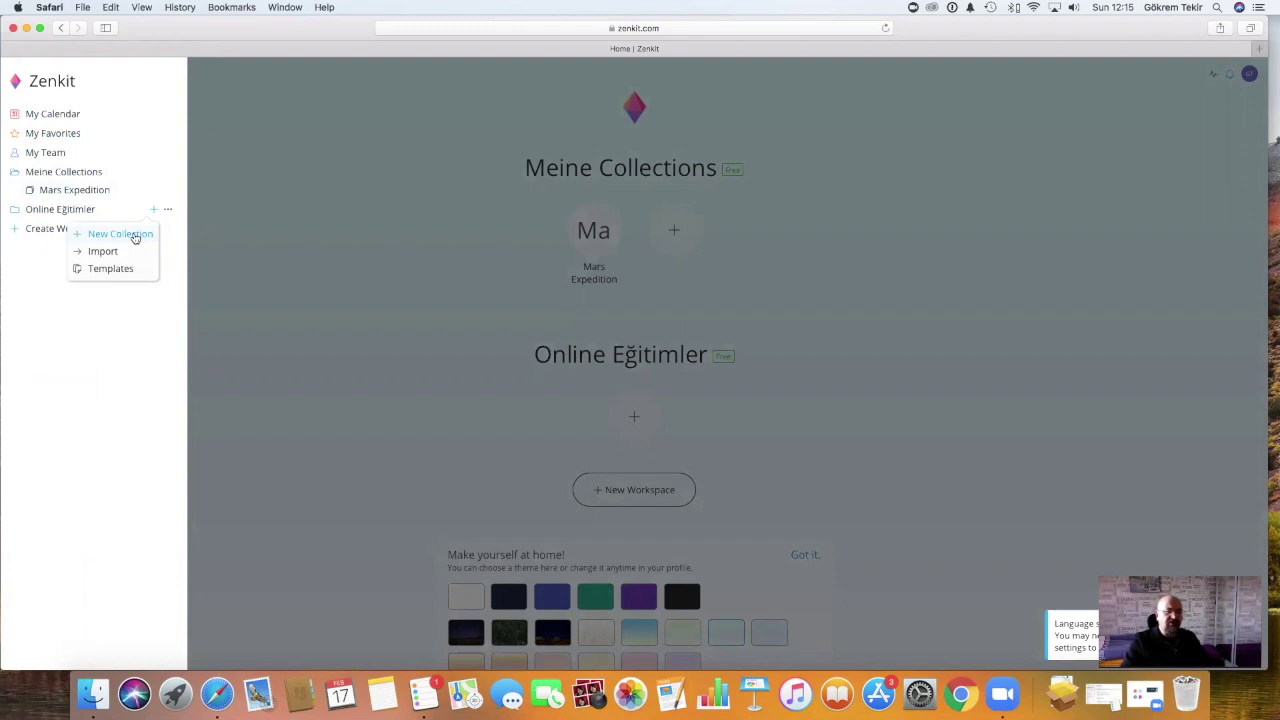
click(135, 238)
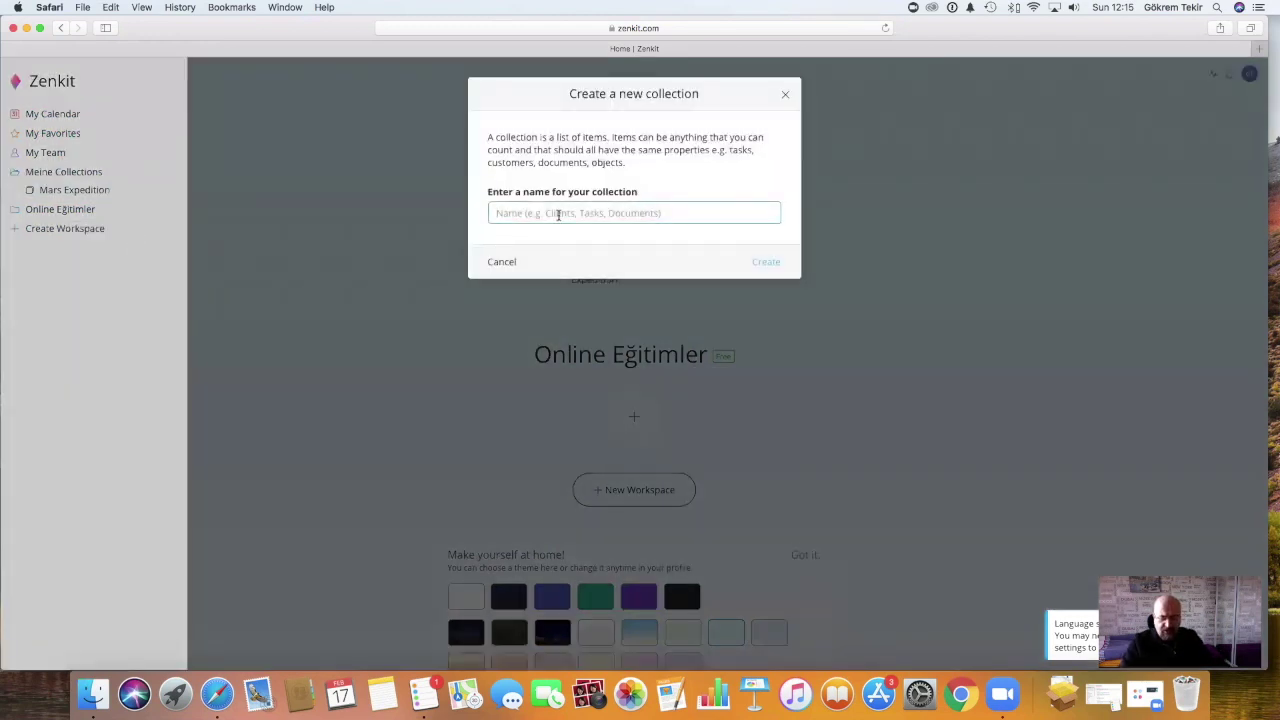
text(Udemy MS Project)
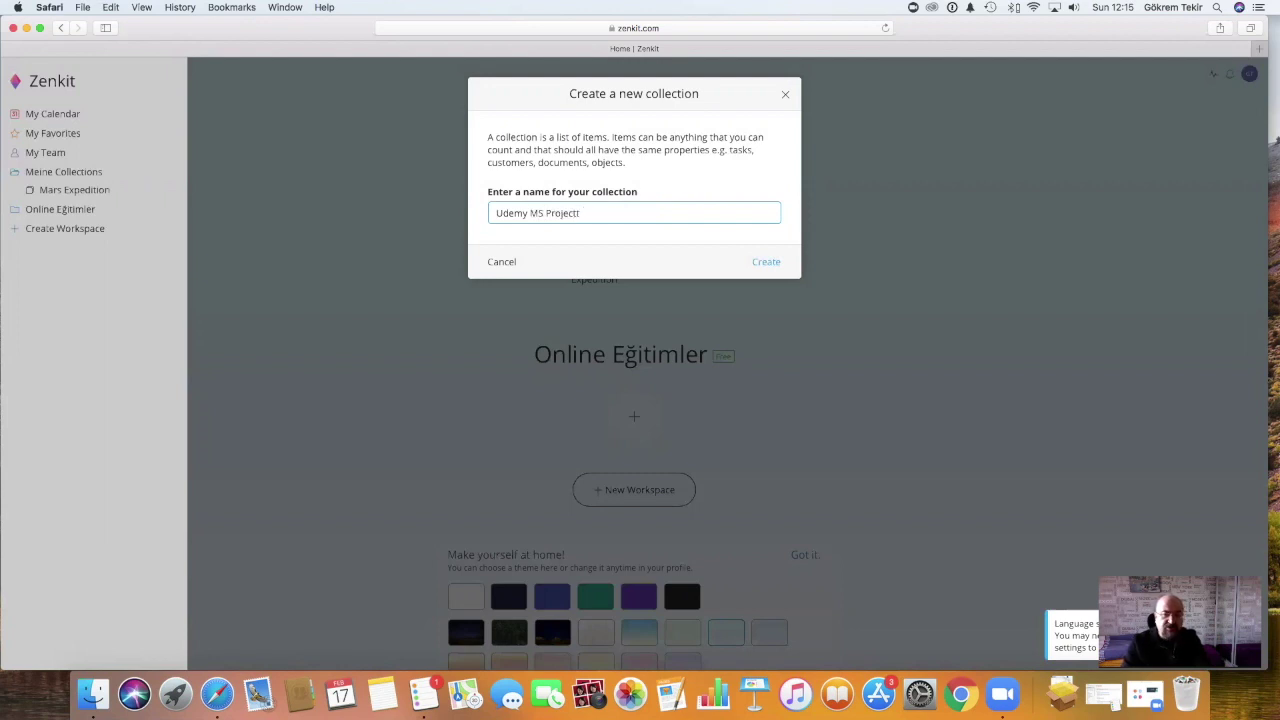
key(Return)
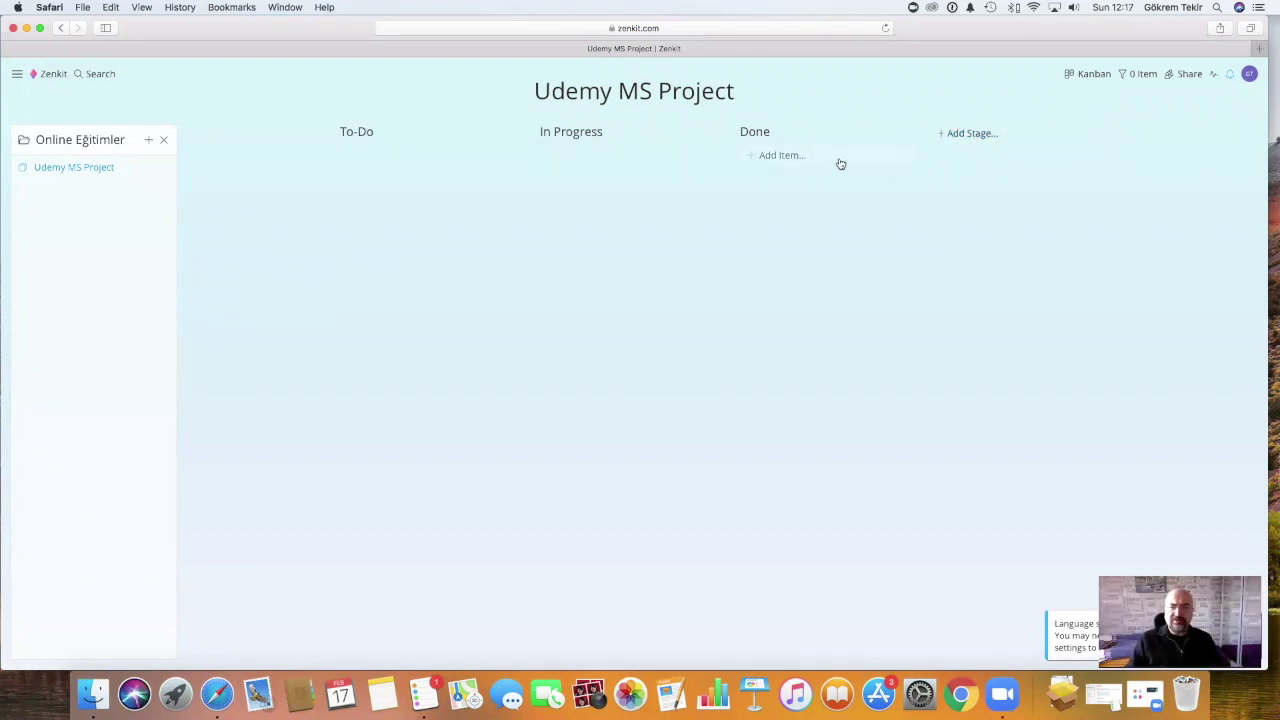
- Switch the collection to the Mindmap view and create the root item "MS Project"
click(1082, 77)
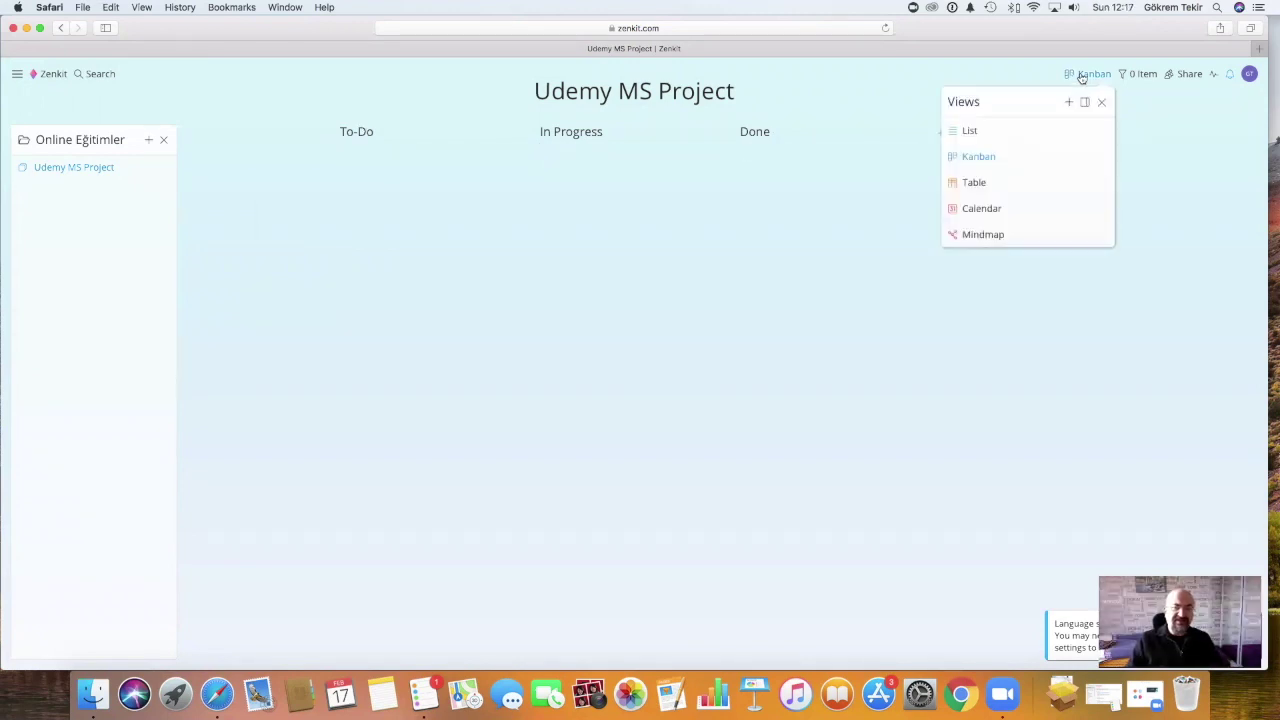
click(988, 236)
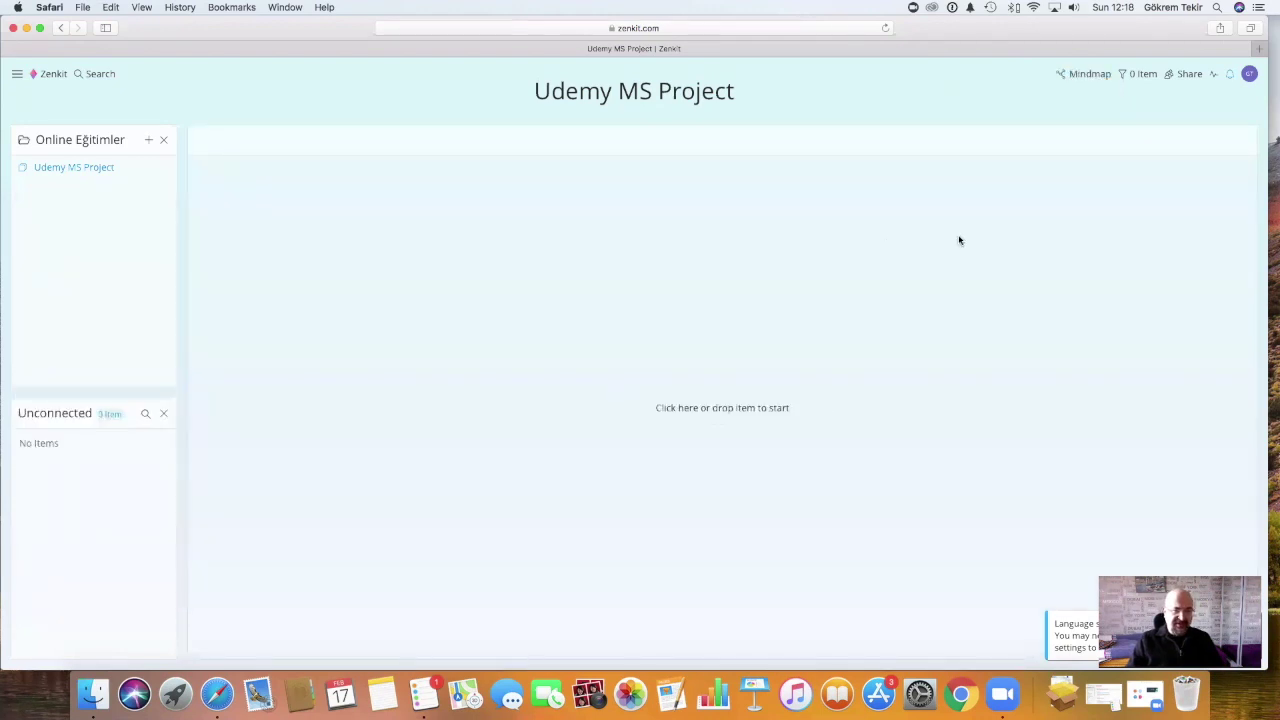
click(735, 411)
text(MS Projec)
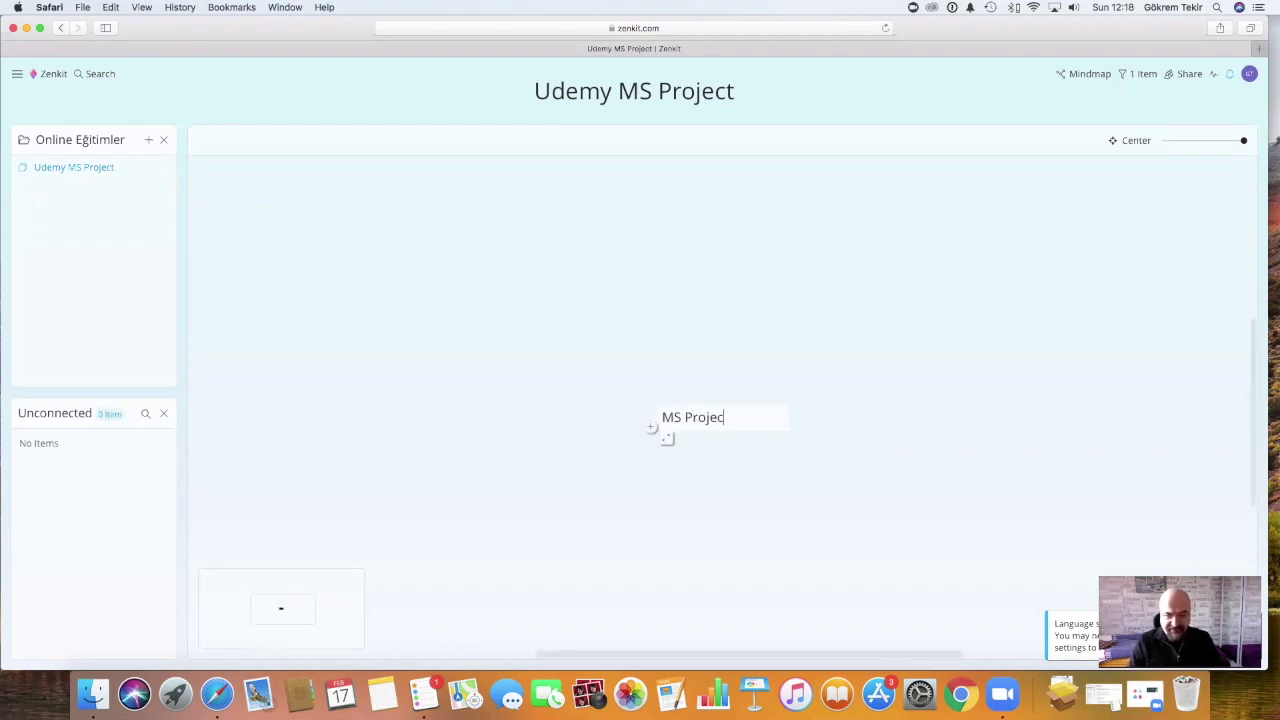
text(t)
key(Return)
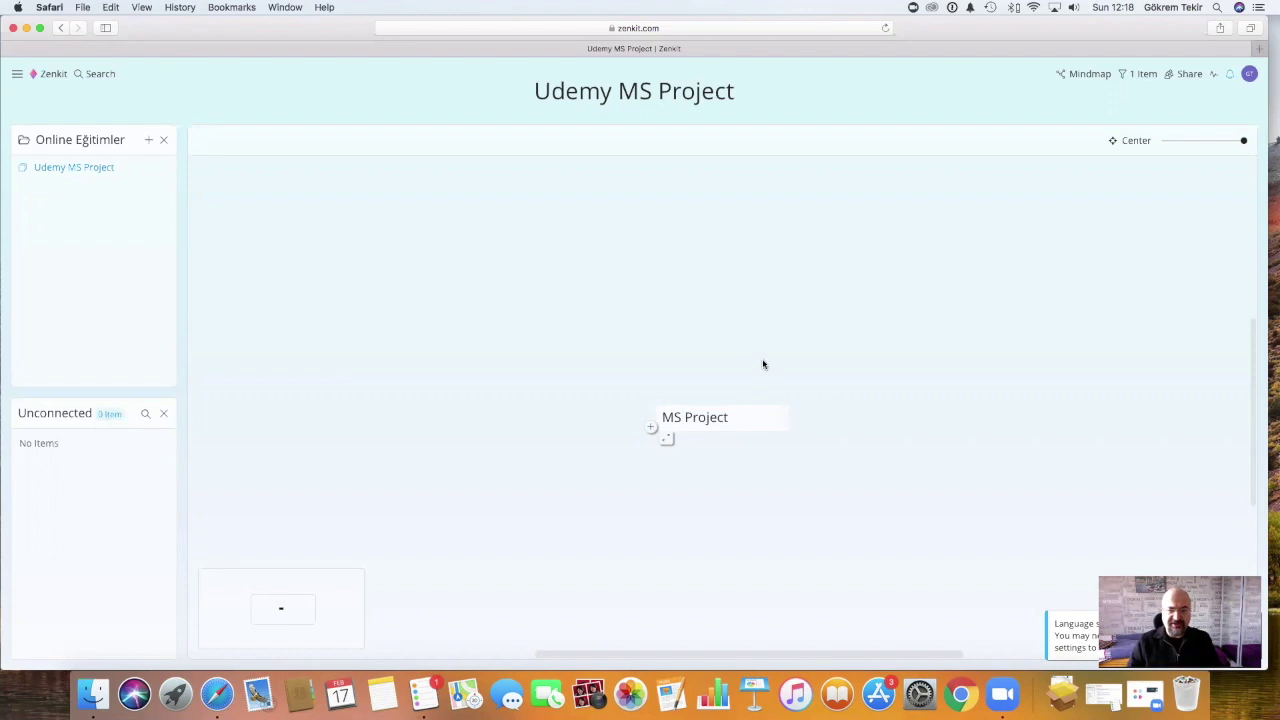
- Add two branches to the MS Project root, "İçerik Hazırlama" and "Ekran Görüntüleri"
click(651, 428)
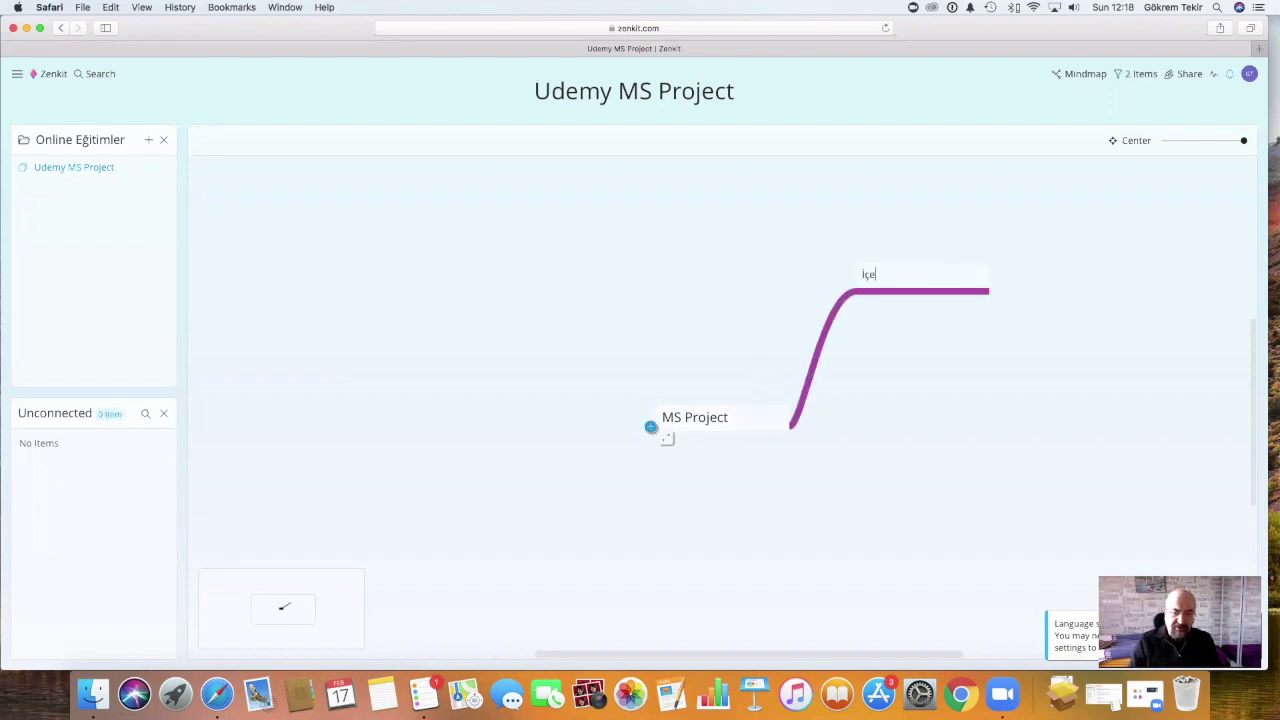
text(İçerik Hazırlma)
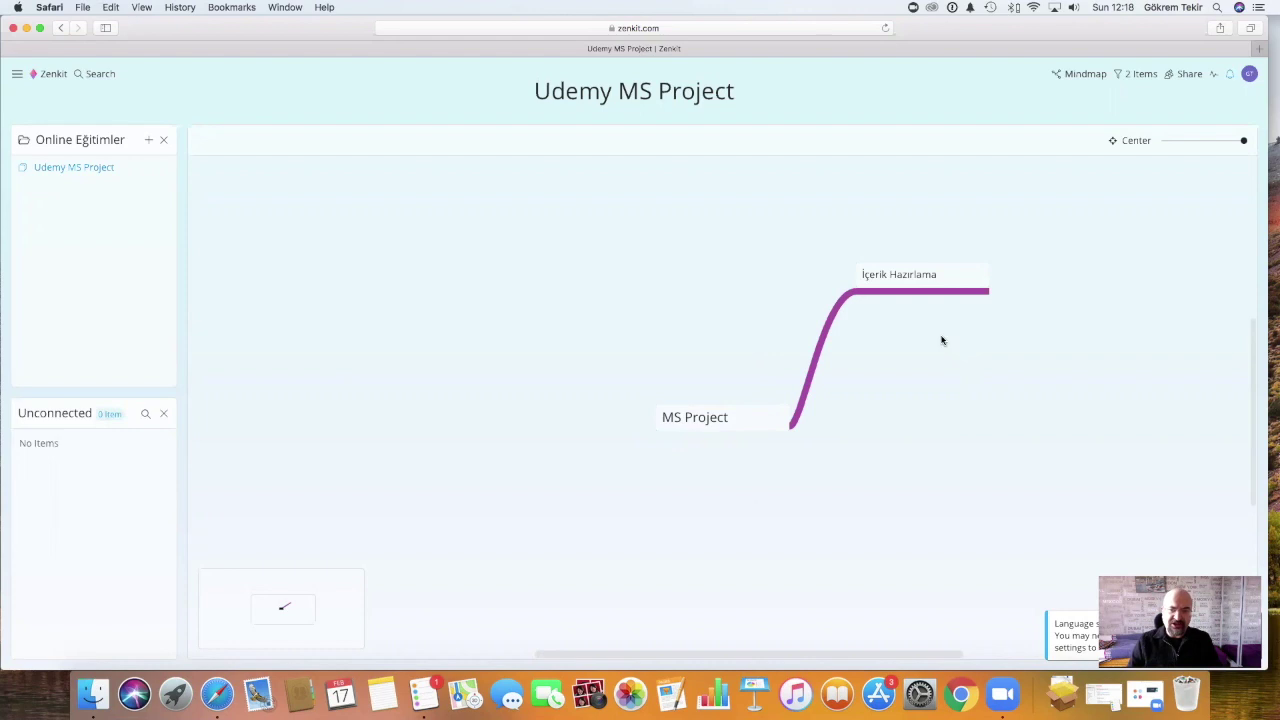
click(650, 428)
text(Ekr)
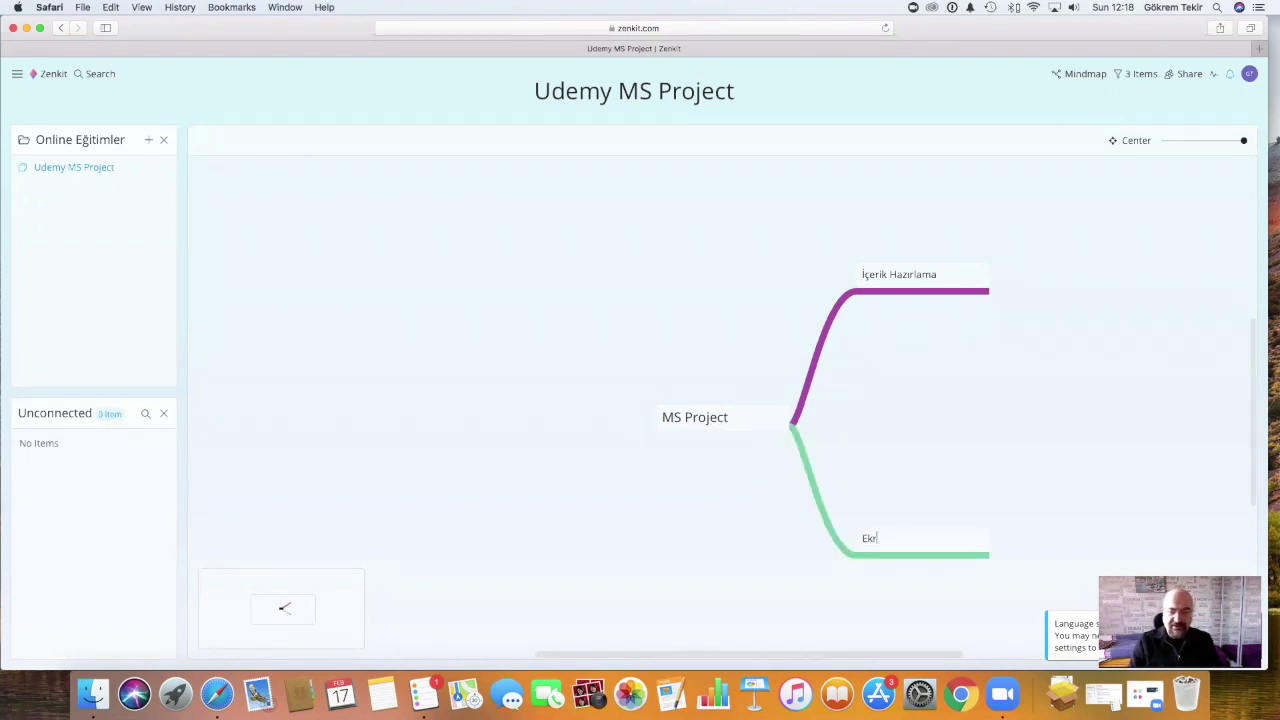
text(an Görüntüleri)
- Add the branches "Eğitim Senaryosu" and "Çekim" to the MS Project root
click(651, 424)
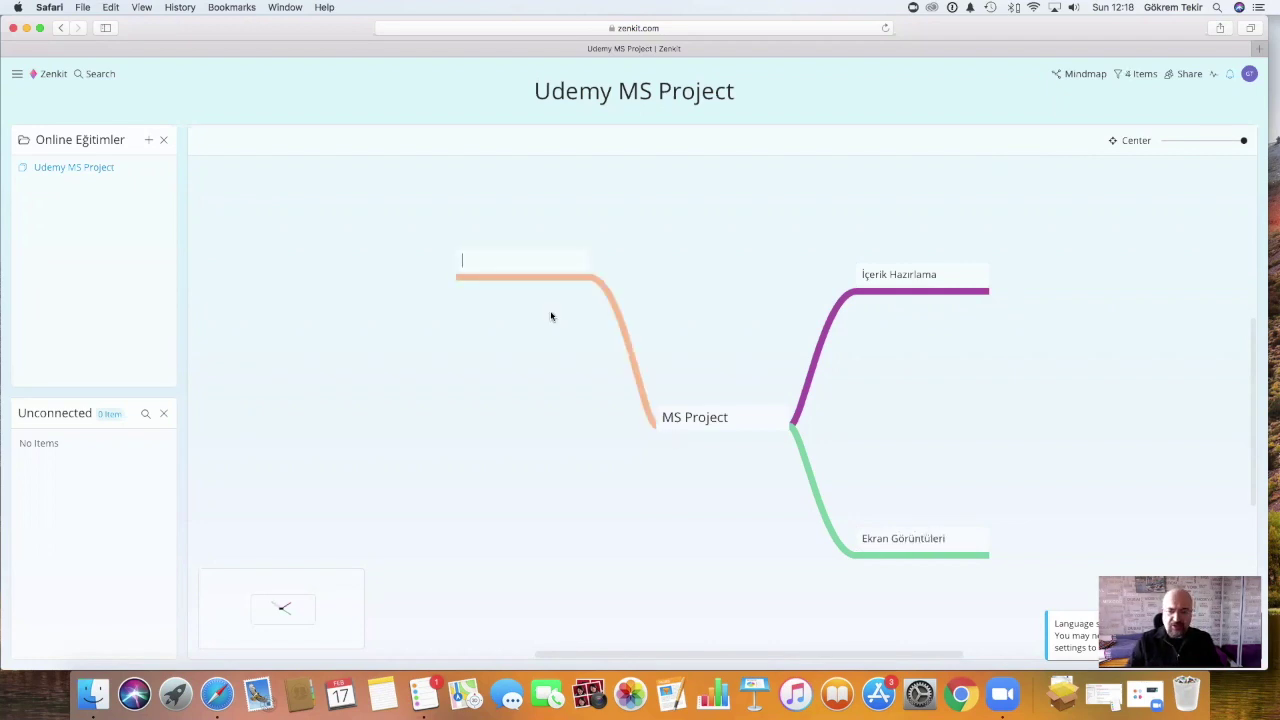
text(Eğitim Senaryosu)
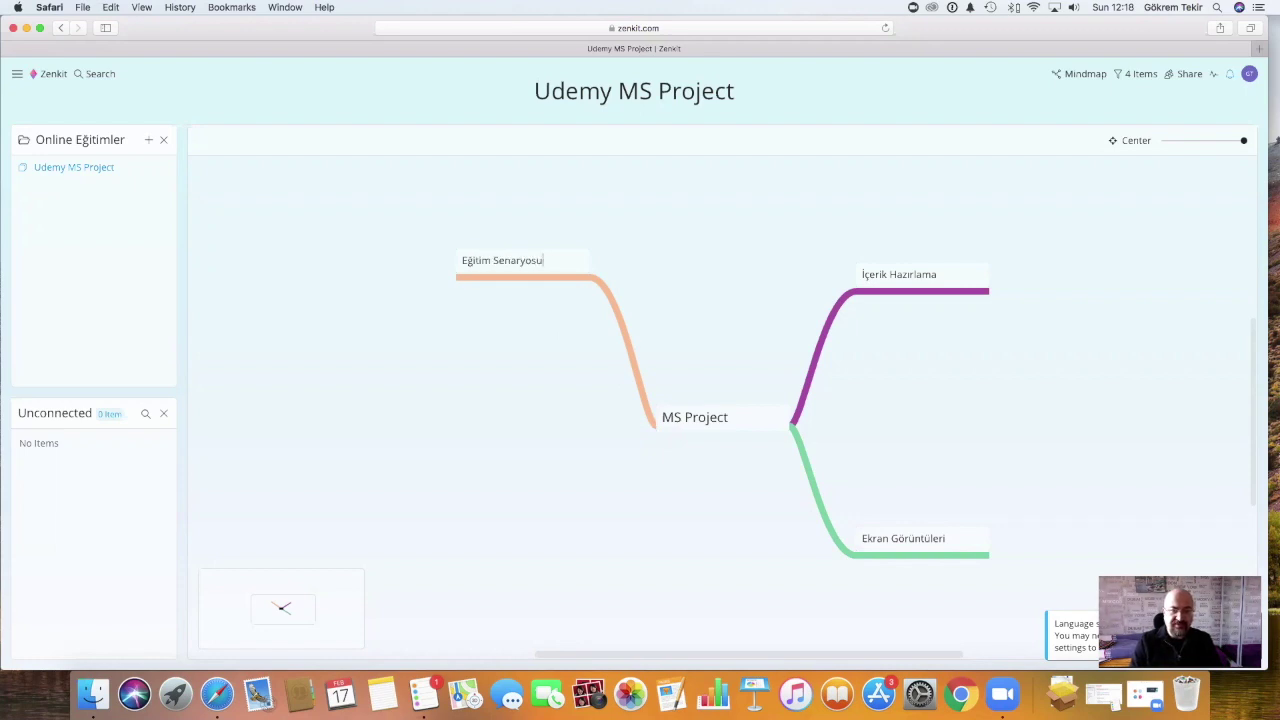
click(650, 428)
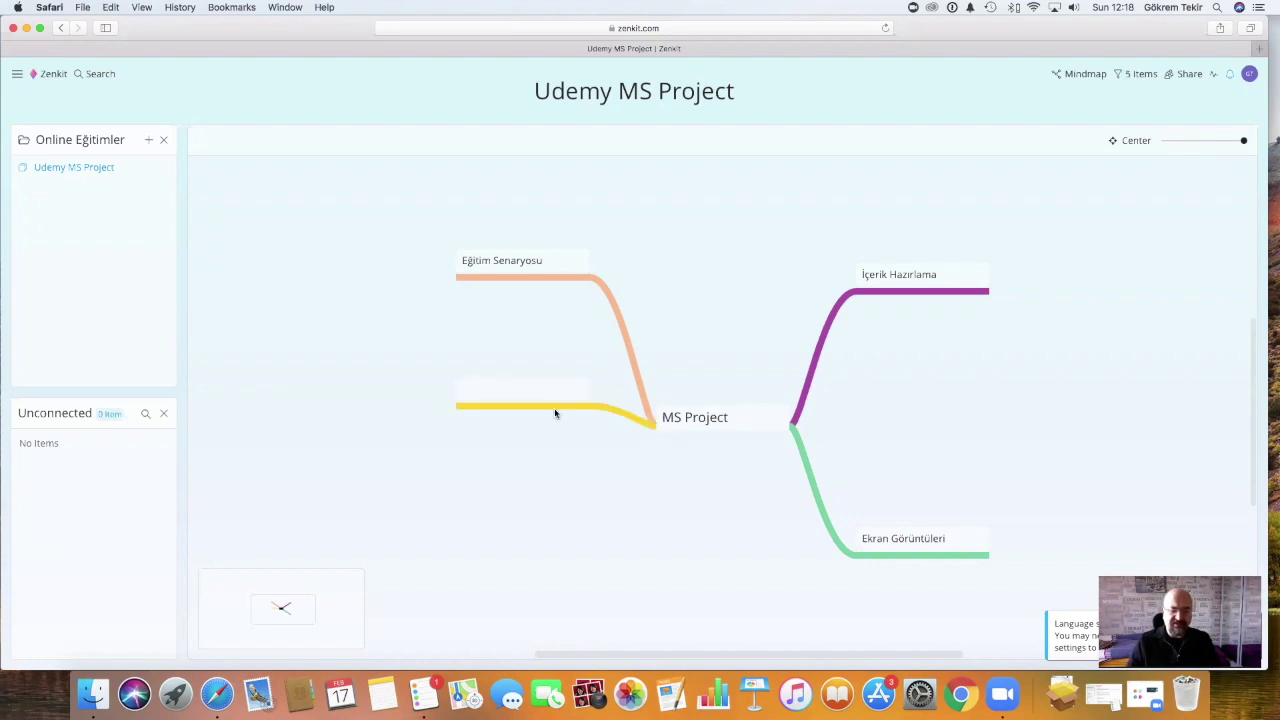
text(Çekim)
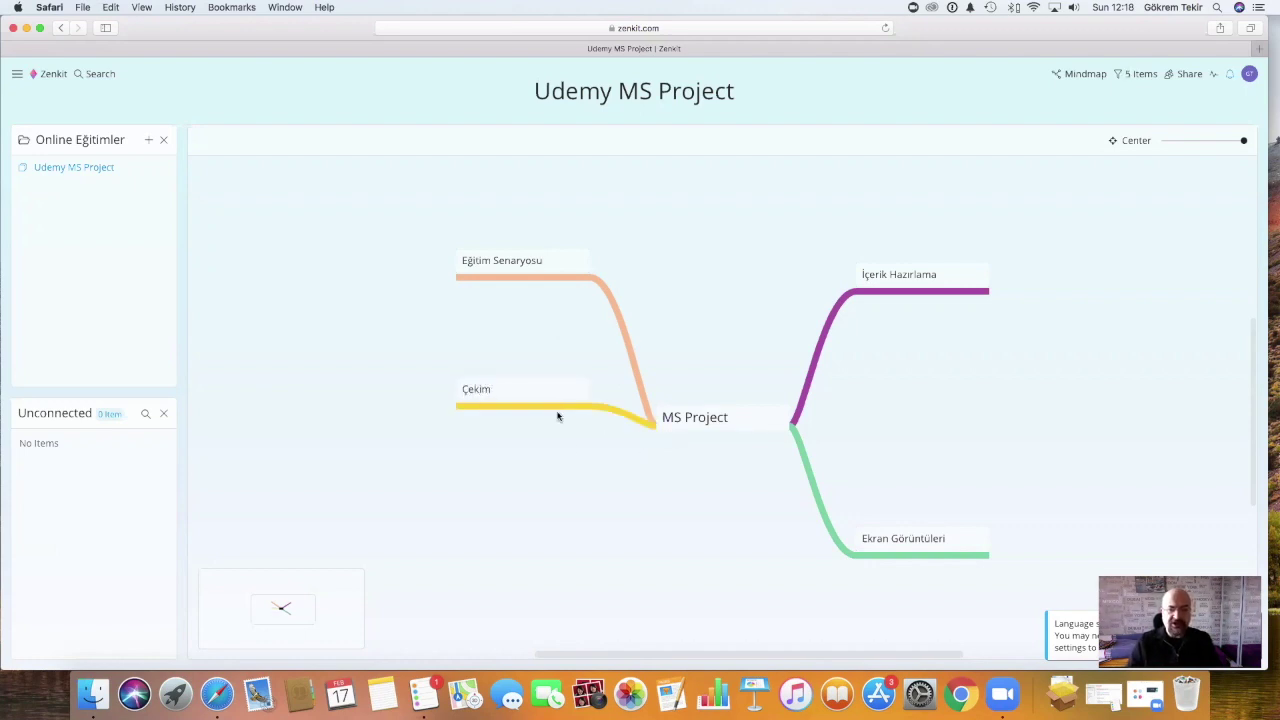
- Add the branches "Udemy'e Yükleme" and "Eğitimin Yayınlanması" to the MS Project root
click(651, 428)
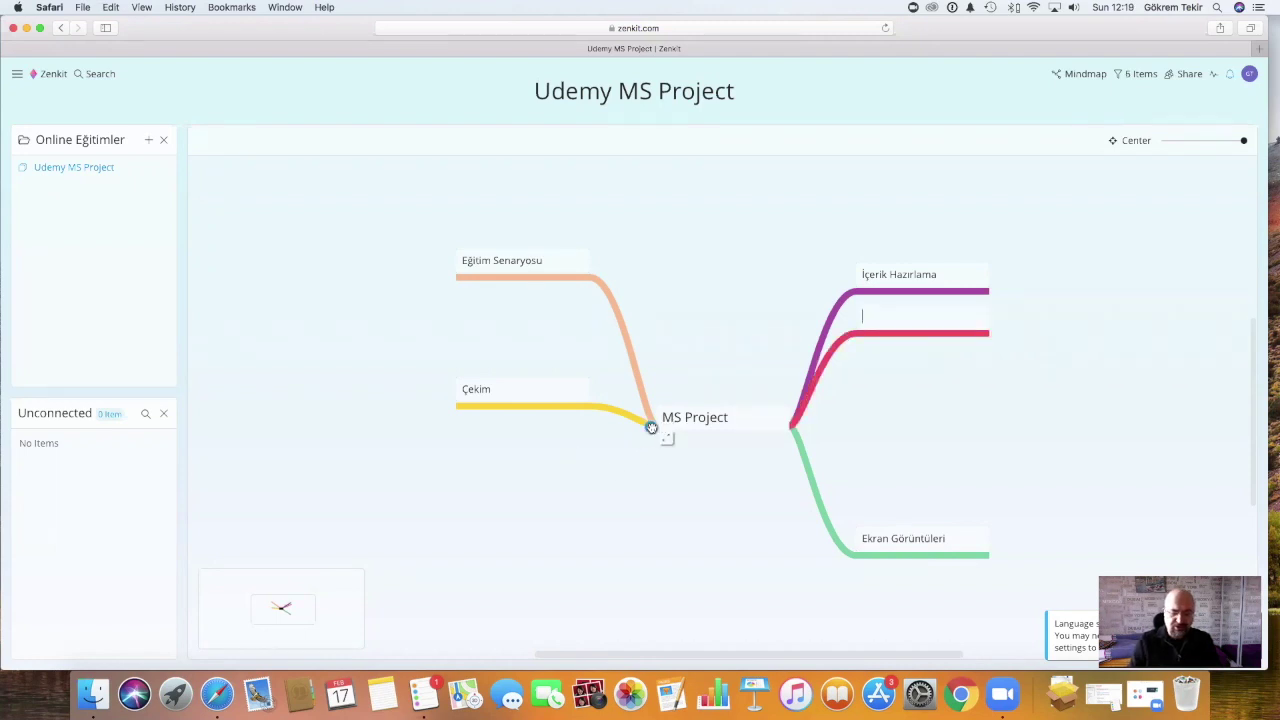
text(Udem)
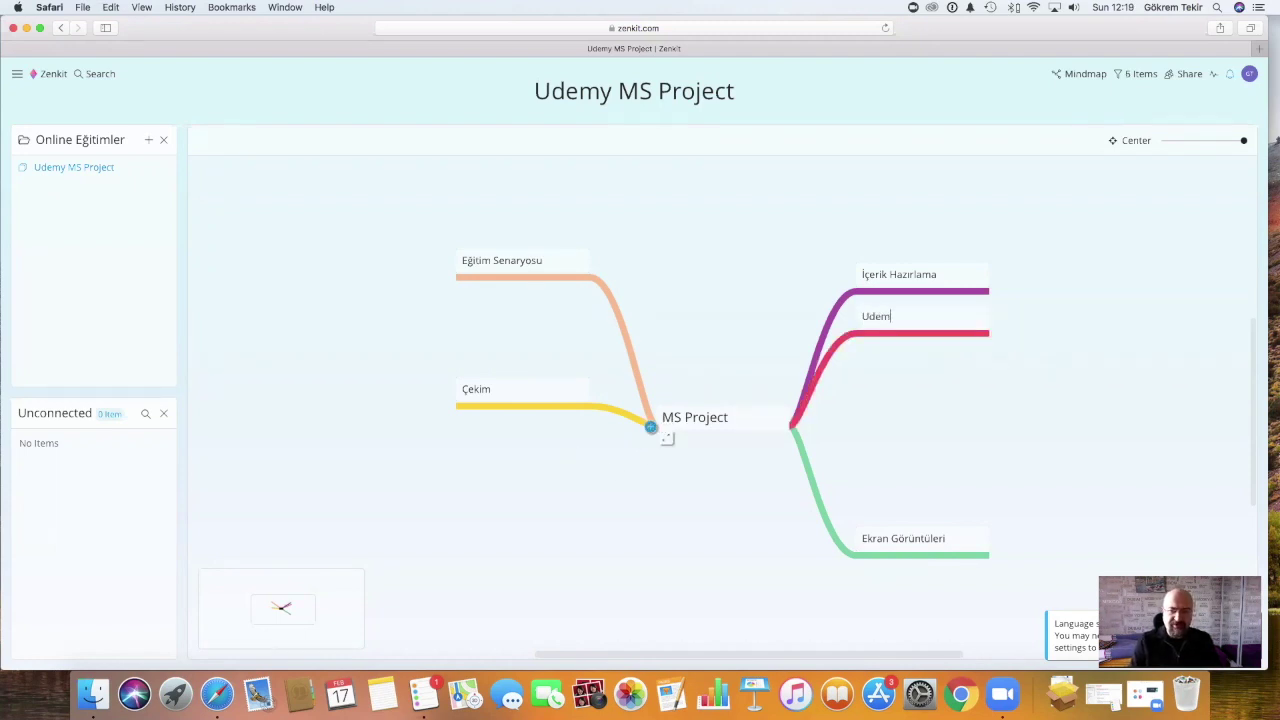
text(y'e Yükleme)
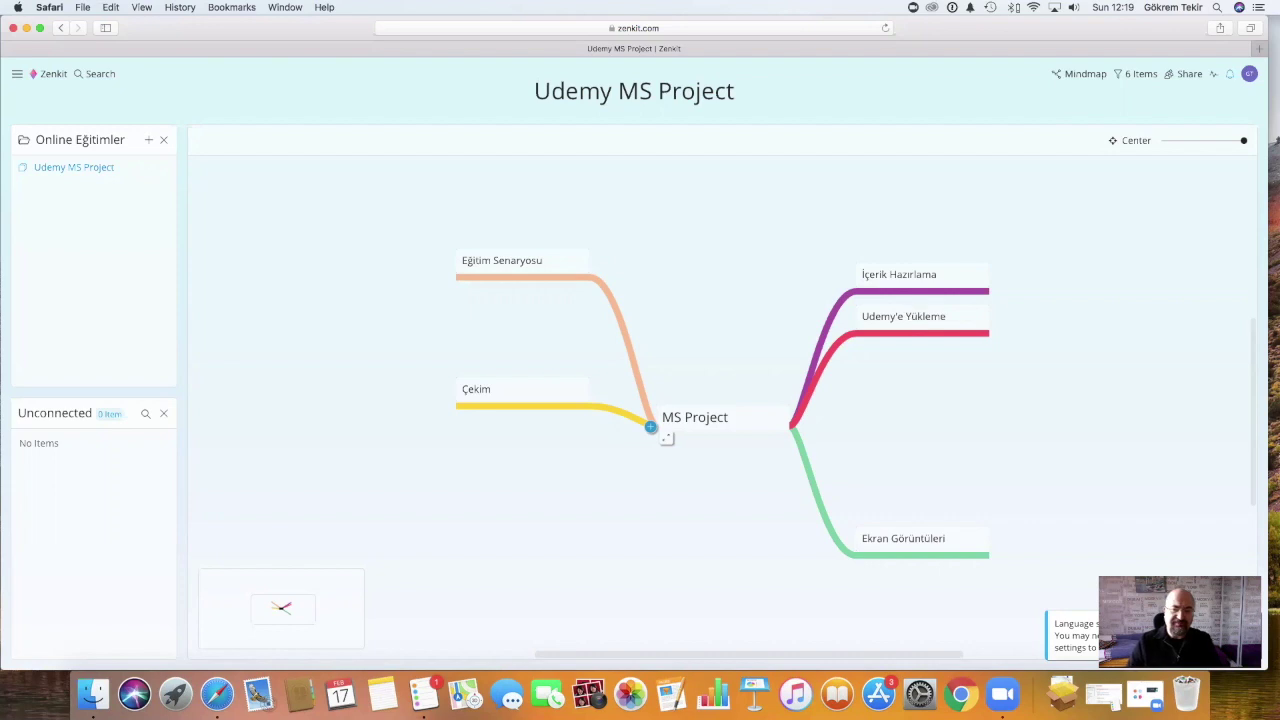
click(651, 428)
text(Eğitimin Yayınlanması)
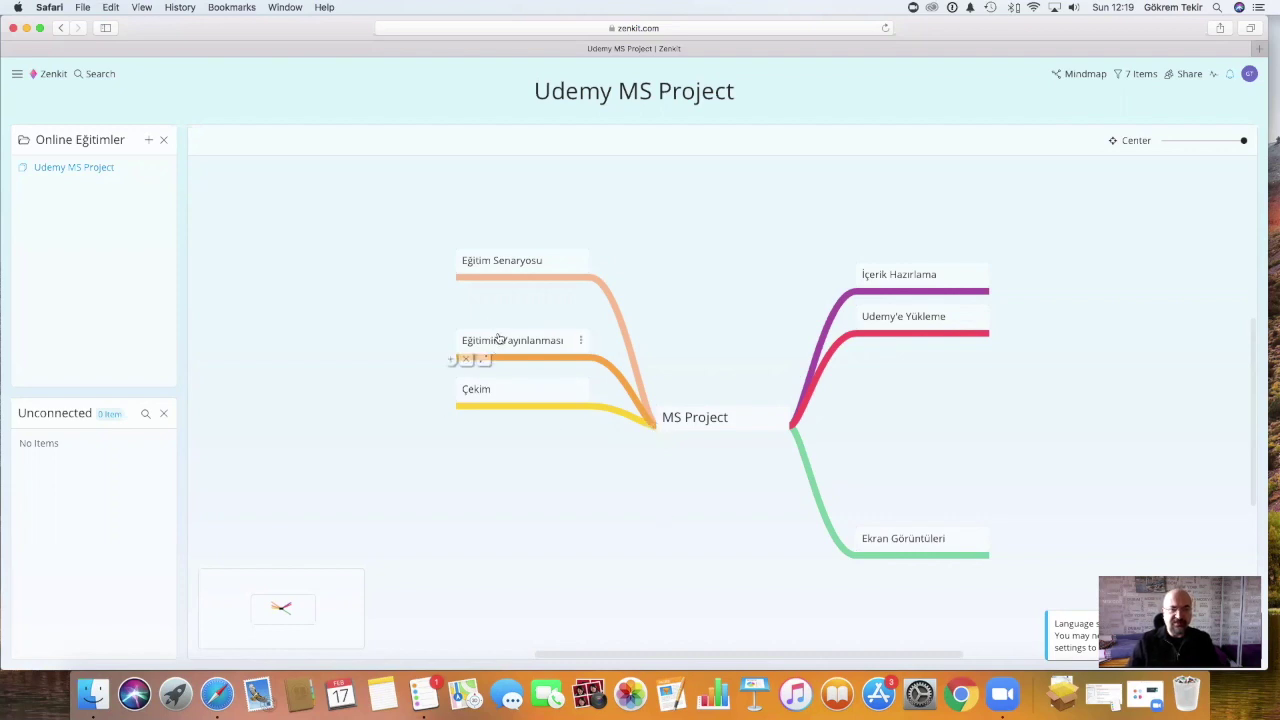
- Move Eğitimin Yayınlanması below Çekim, and Udemy'e Yükleme midway between İçerik Hazırlama and Ekran Görüntüleri
drag(497, 337, 502, 485)
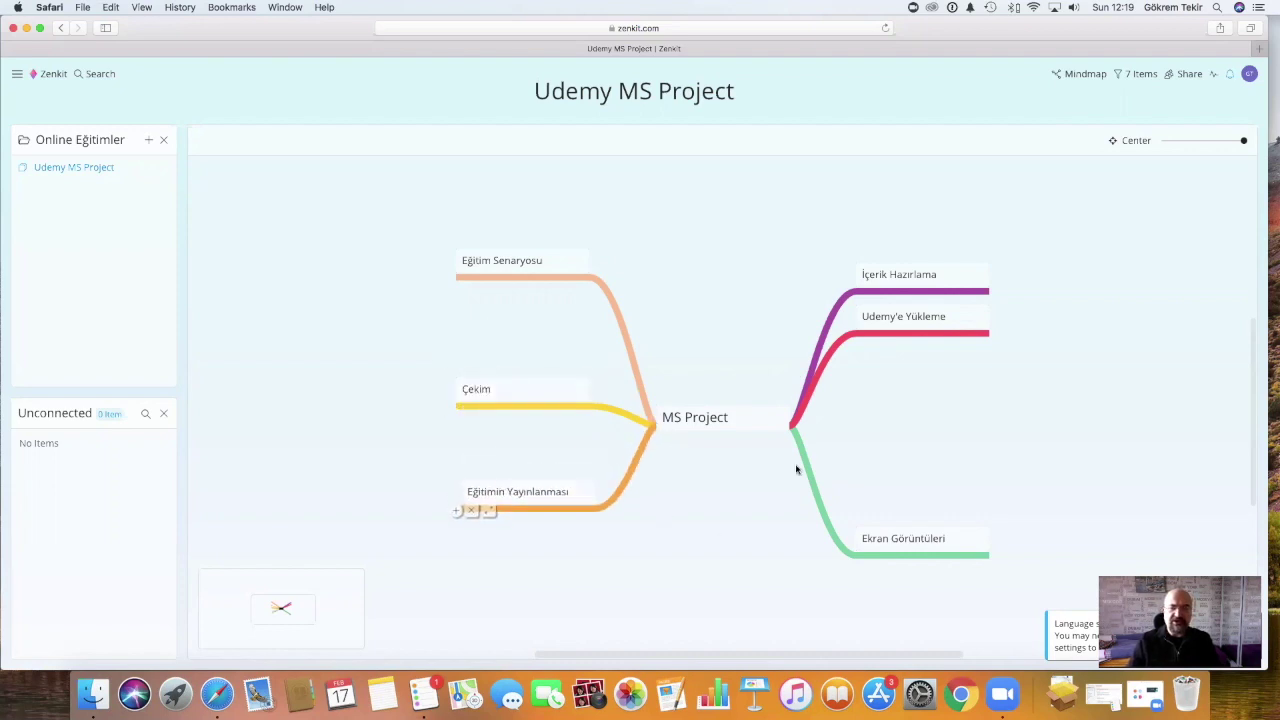
drag(916, 311, 916, 402)
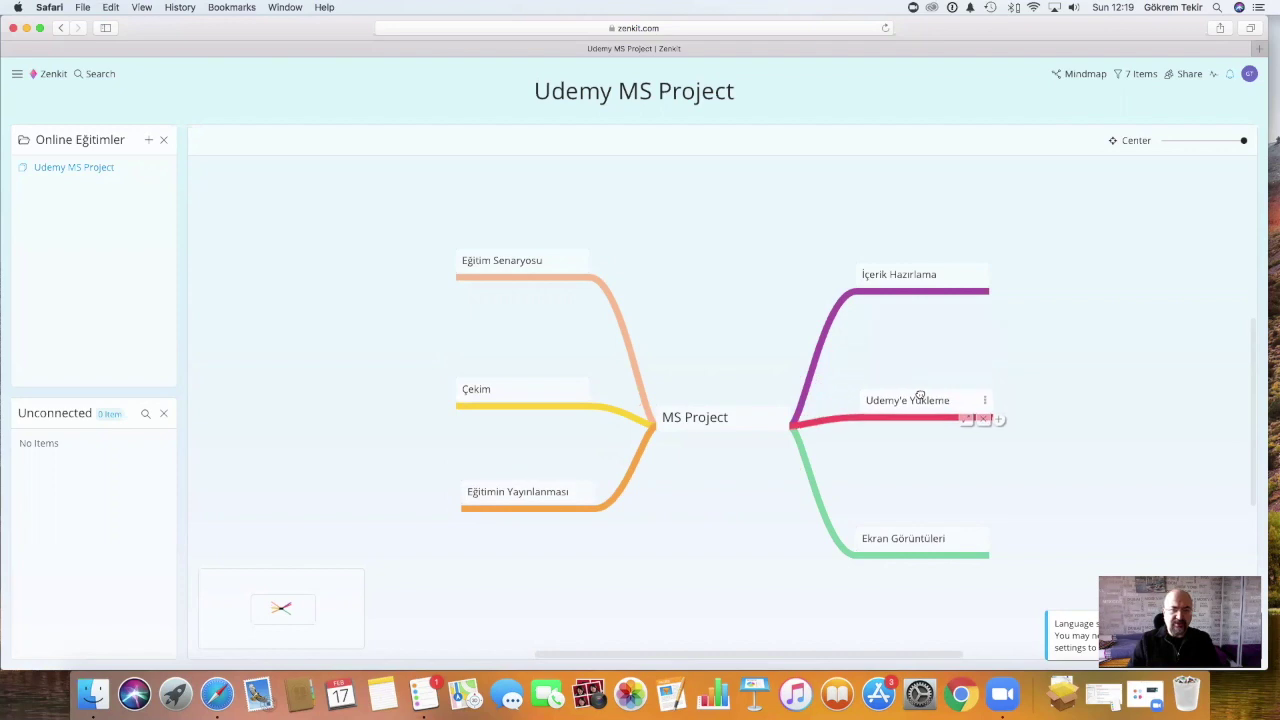
- Add a sub-item "Tanıtım Sayfası" to the İçerik Hazırlama branch and attach an unnamed child item to it
click(997, 296)
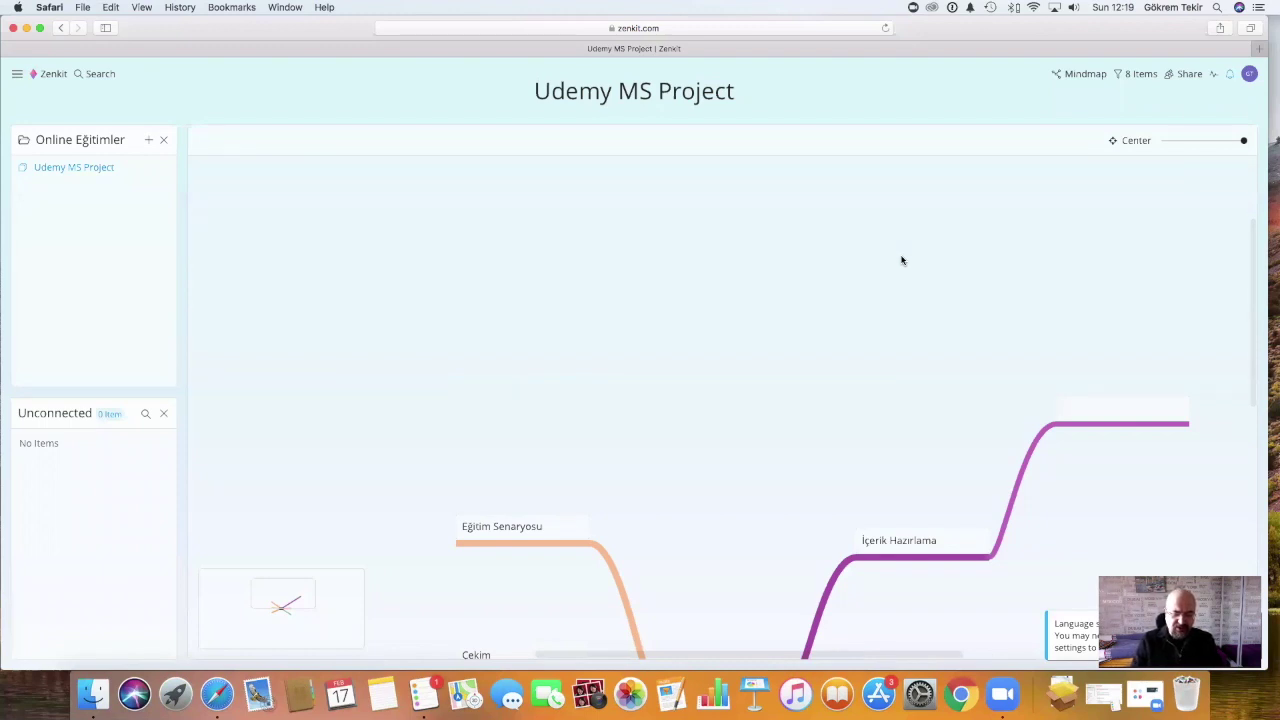
text(Tanıtım Sayfası)
key(Return)
key(Tab)
- Reattach the unnamed child item directly to İçerik Hazırlama and place it below Tanıtım Sayfası
scroll(900, 637, right, 5)
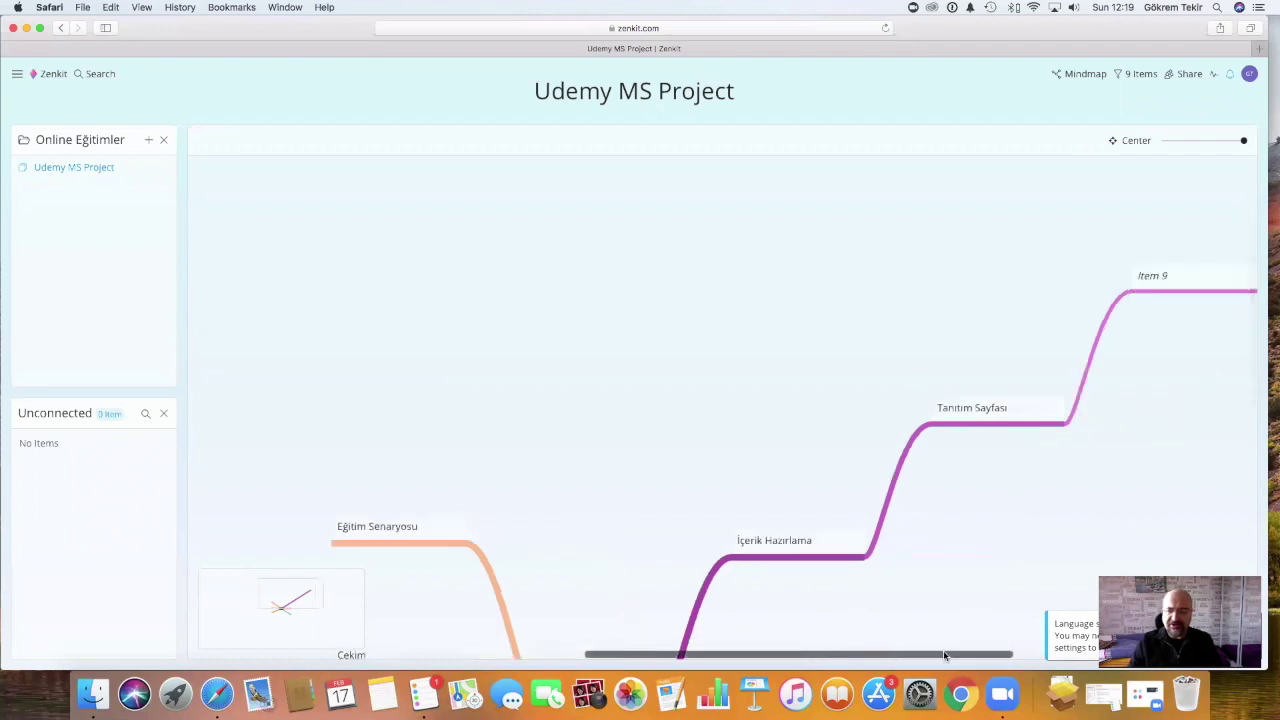
drag(1063, 276, 681, 540)
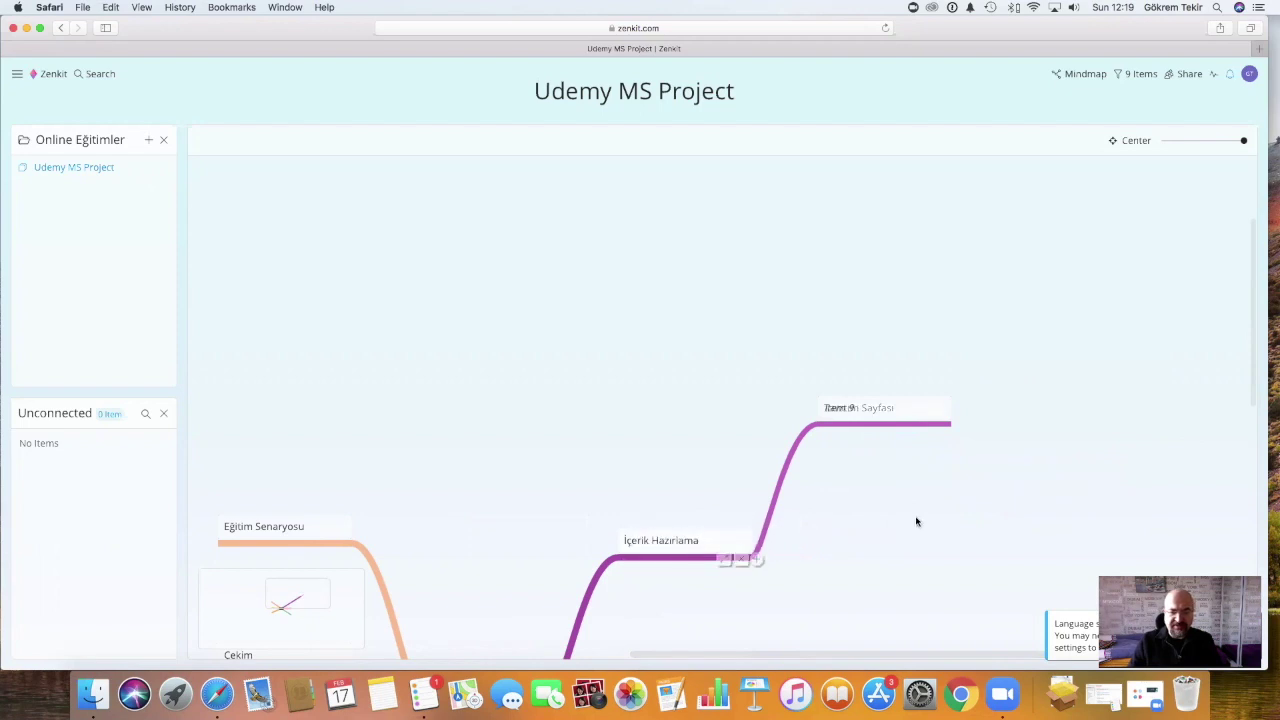
drag(857, 409, 878, 512)
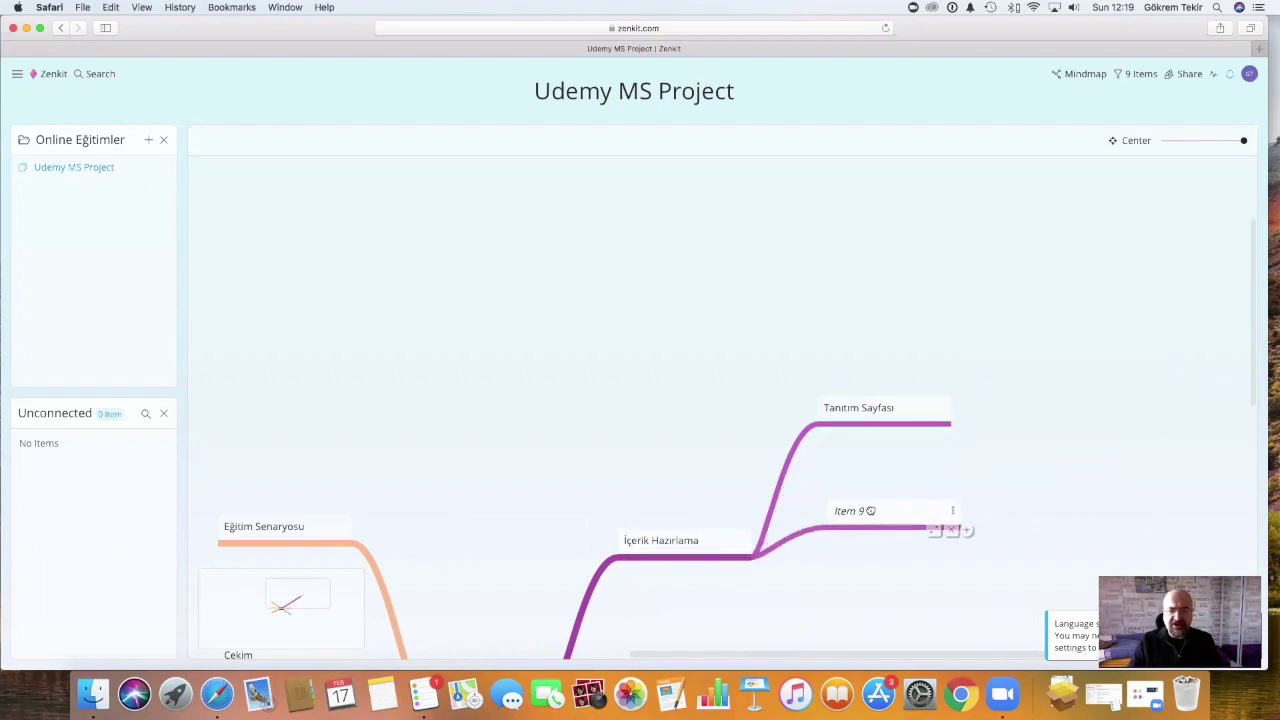
- Rename the unnamed sub-item under İçerik Hazırlama as "Fonksiyonların Tanıtımı" and close its details
click(890, 515)
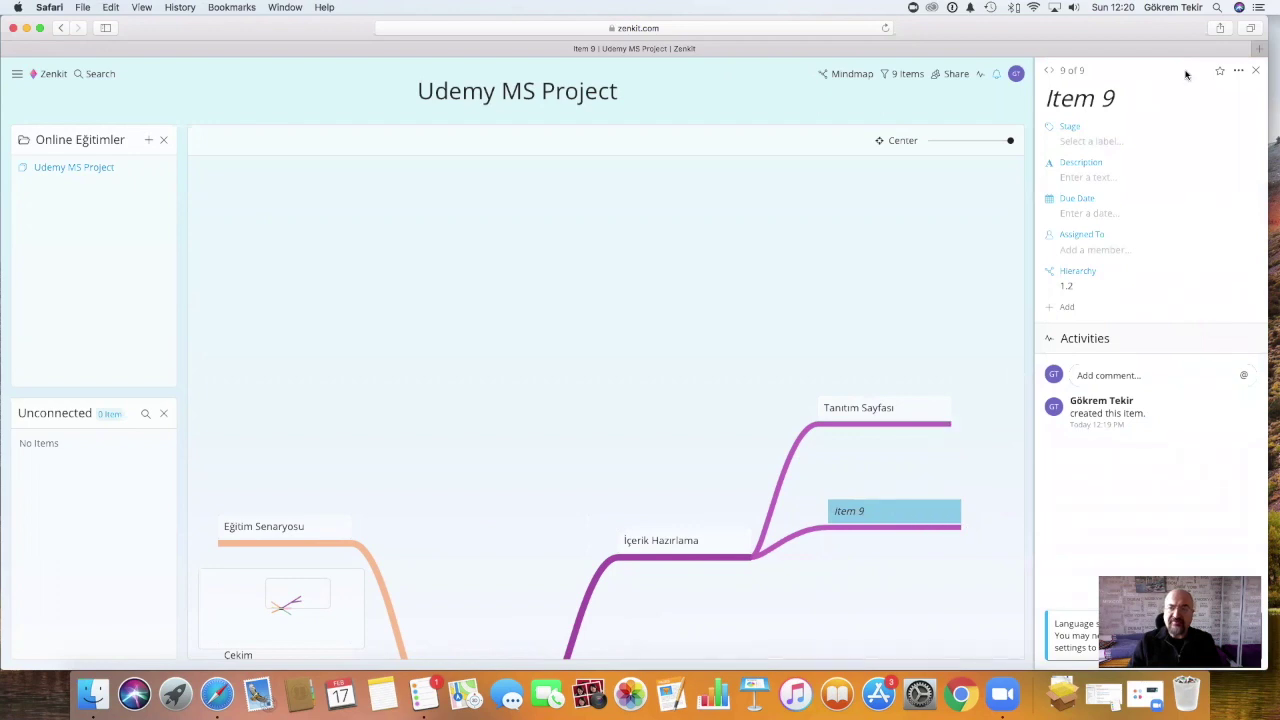
click(1113, 100)
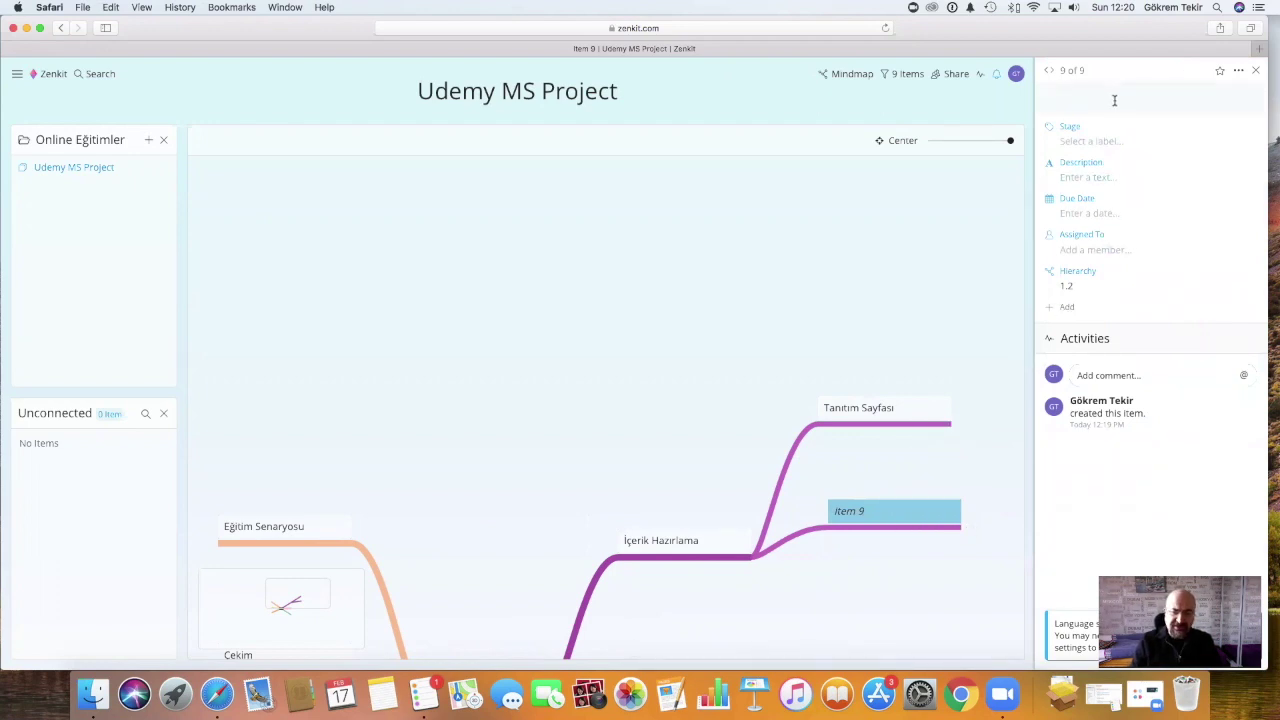
text(Fonksiyonların )
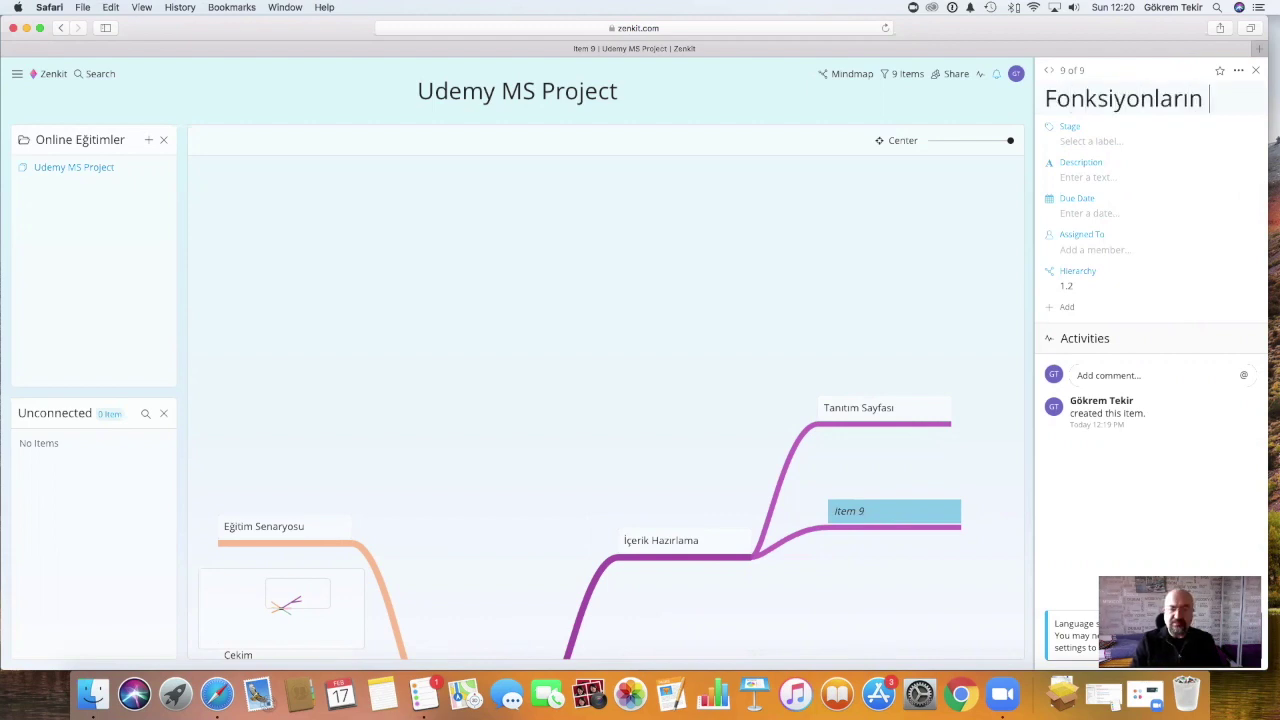
text(Tanıtımı)
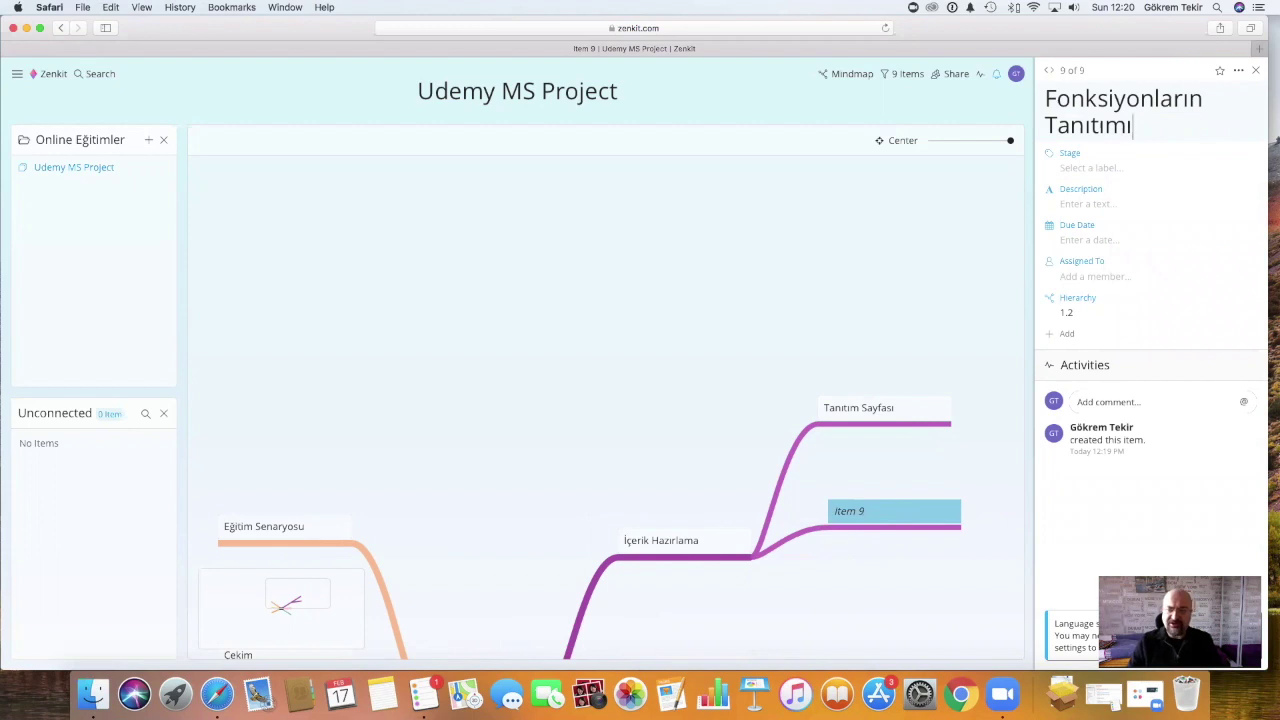
click(1257, 73)
scroll(1014, 449, down, 3)
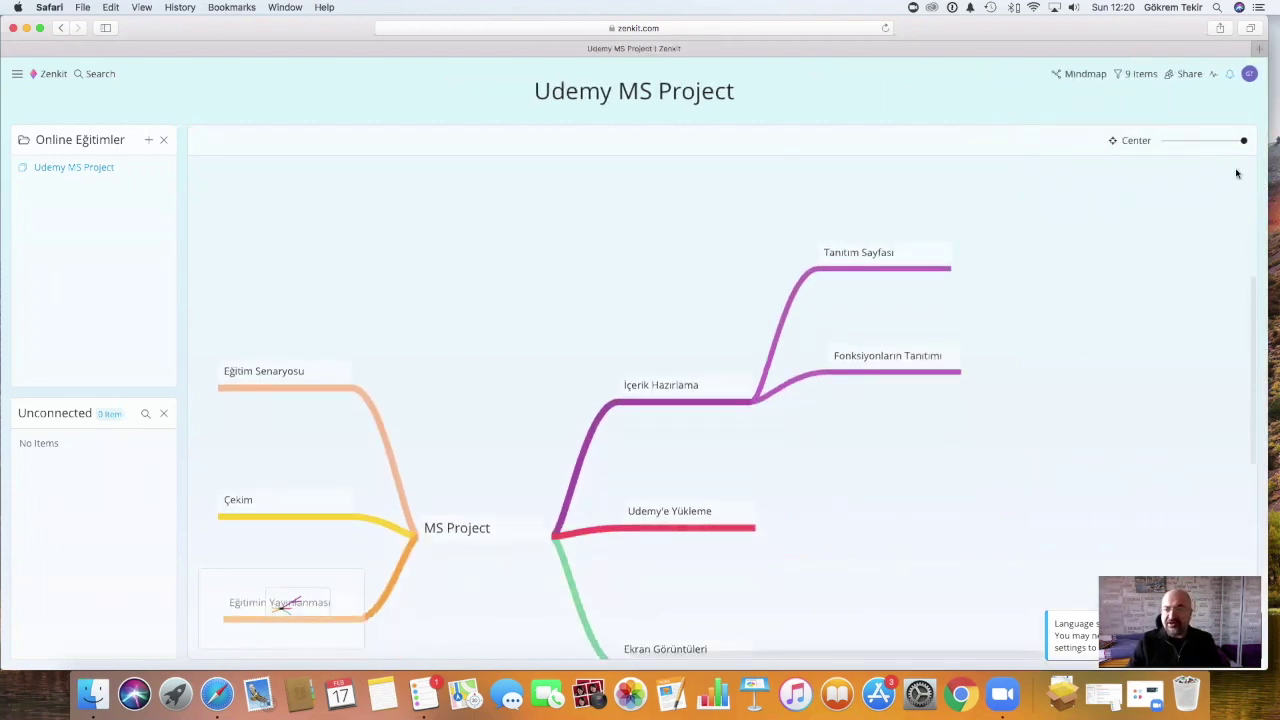
drag(1243, 140, 1200, 143)
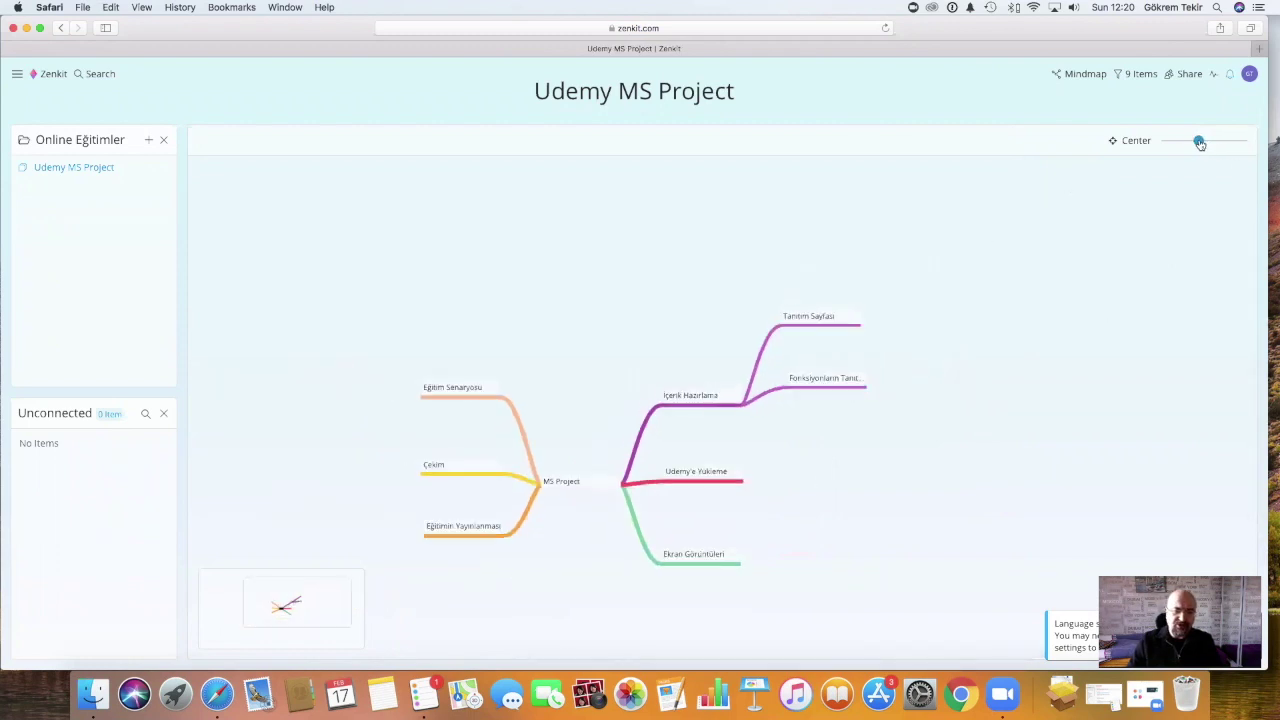
- Display the Udemy MS Project collection as a list to review its items and hierarchy
drag(305, 618, 285, 623)
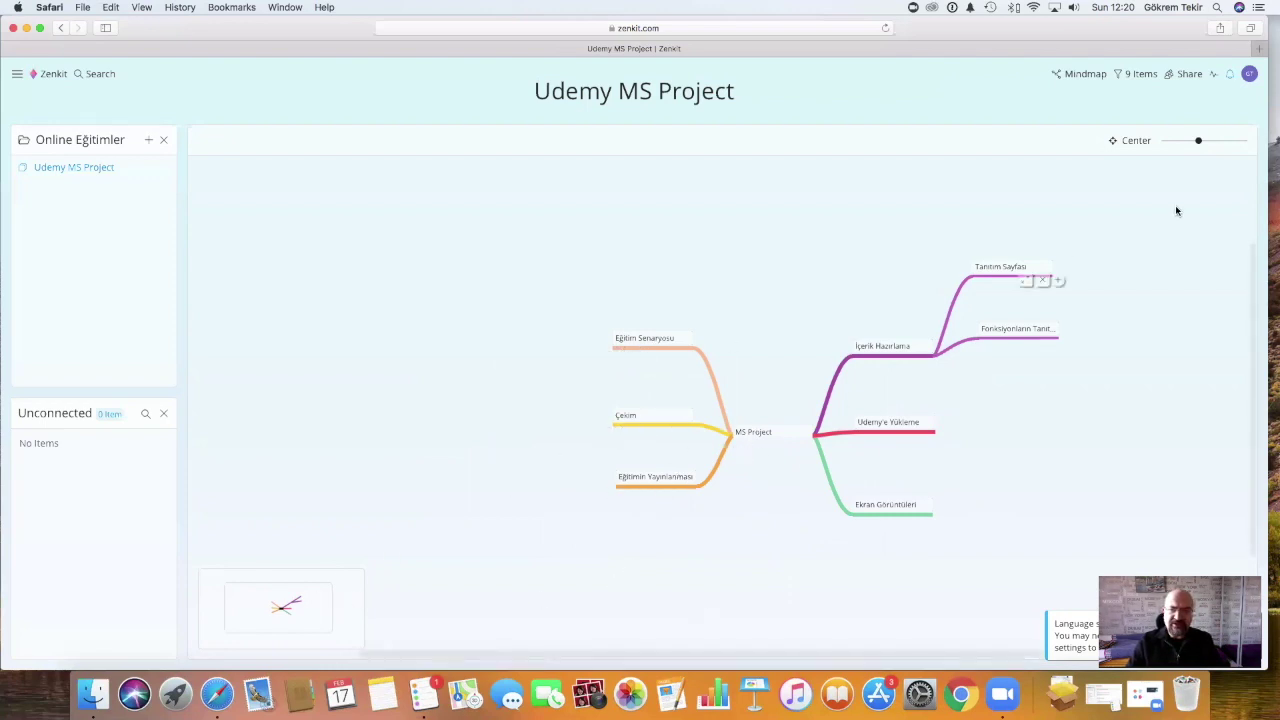
click(1062, 80)
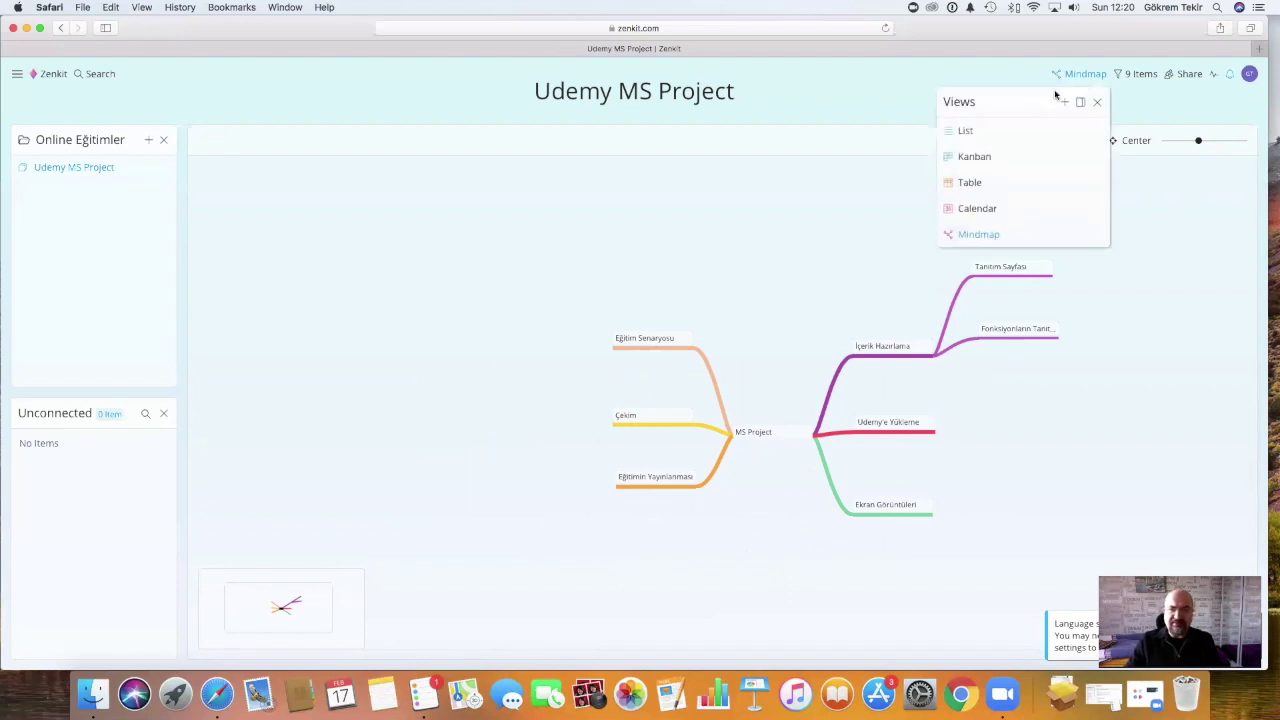
click(966, 131)
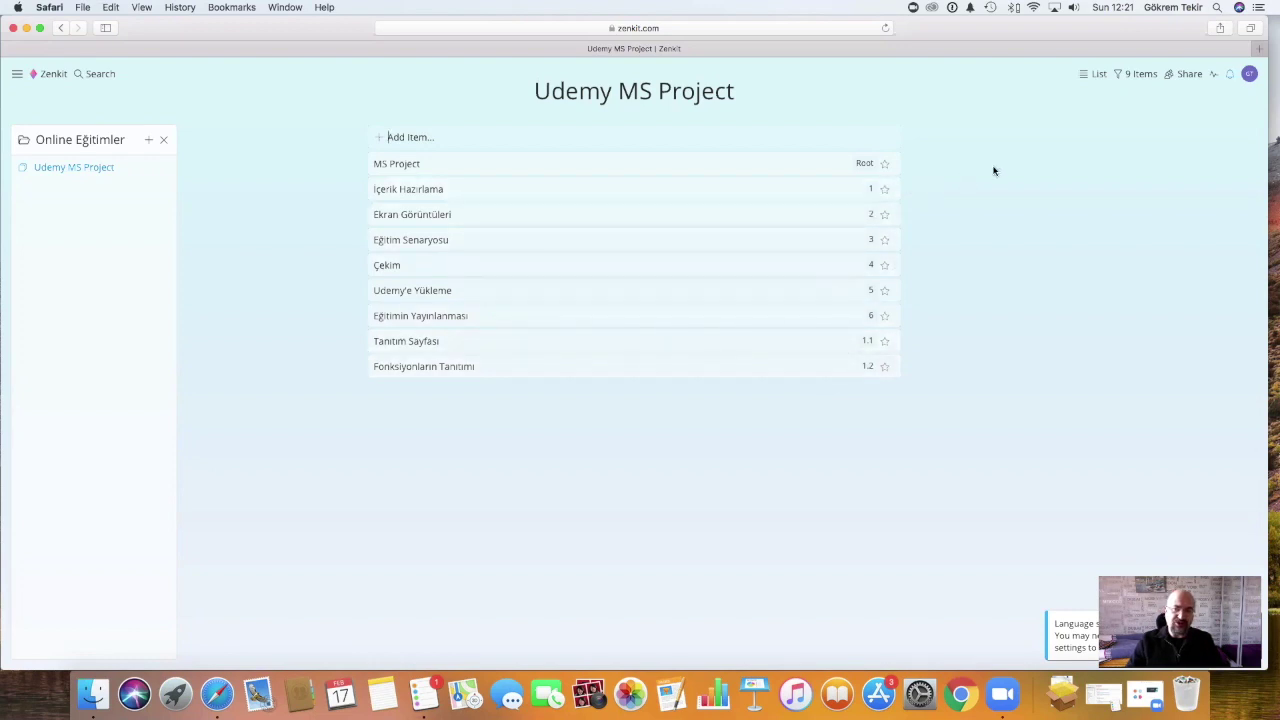
- Switch the collection to the Kanban view and move Tanıtım Sayfası and Fonksiyonların Tanıtımı from No Stage to To-Do
click(1101, 74)
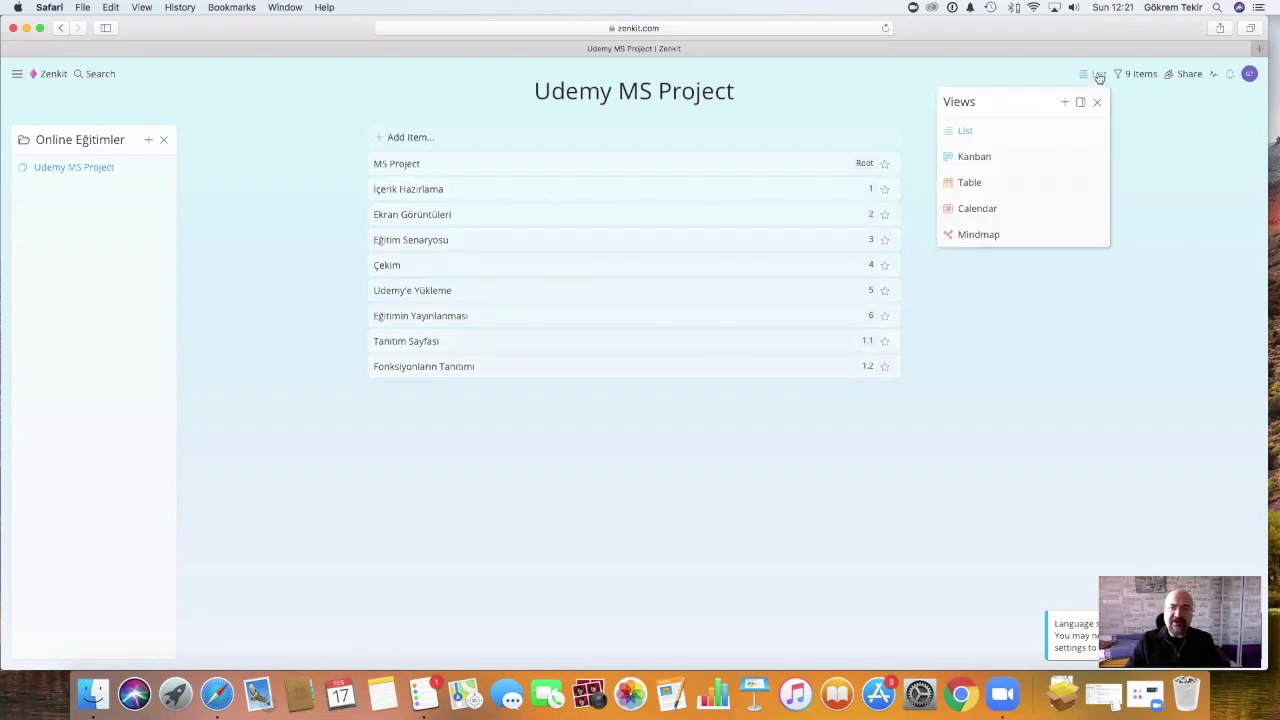
click(963, 160)
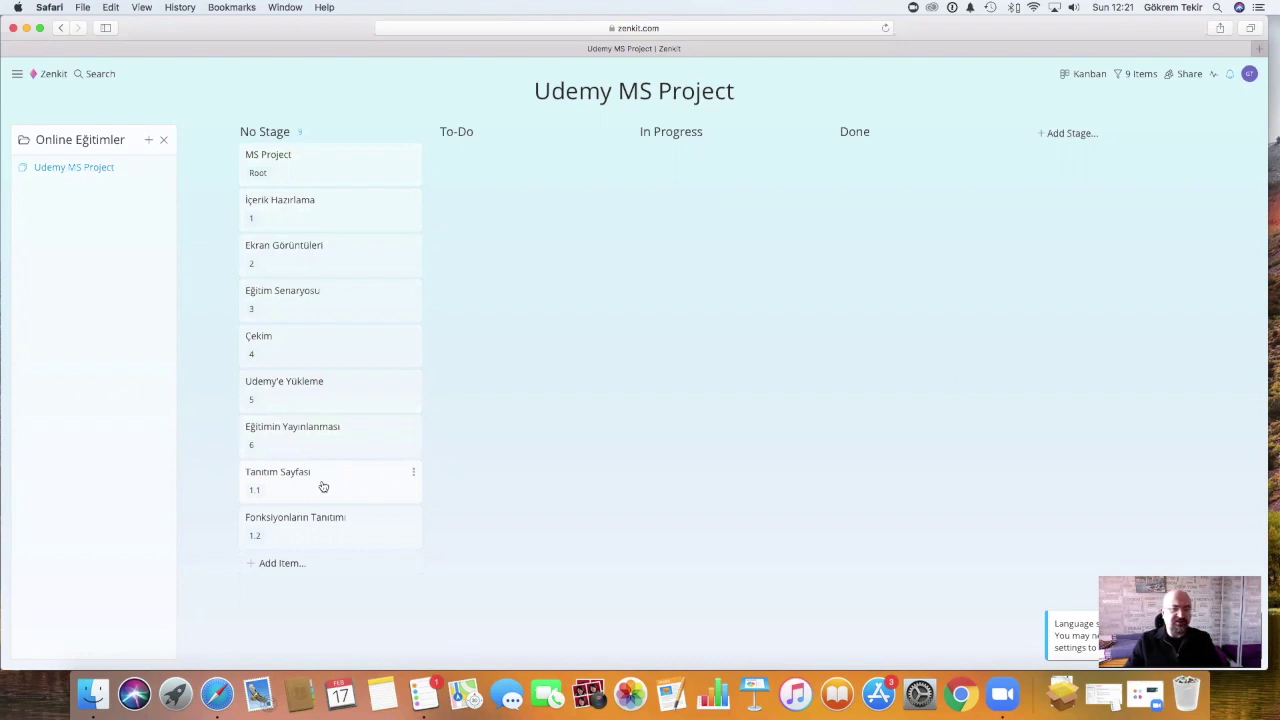
drag(324, 488, 530, 185)
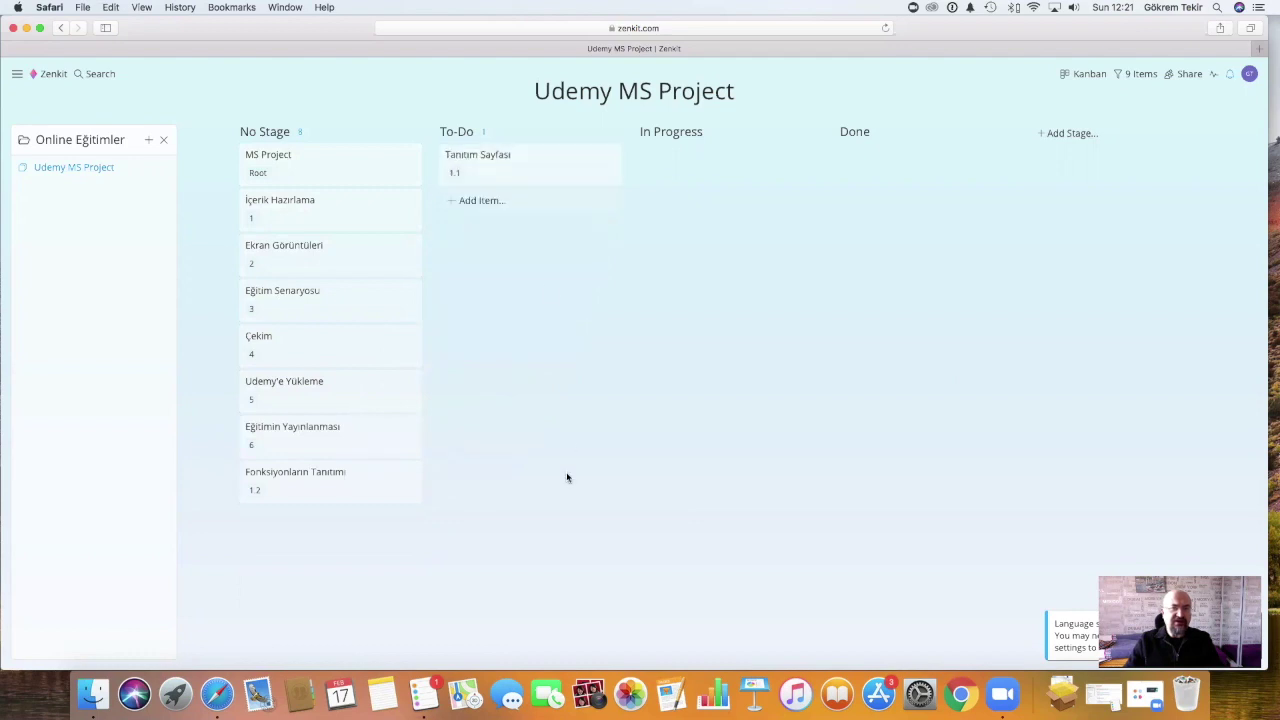
drag(340, 489, 520, 208)
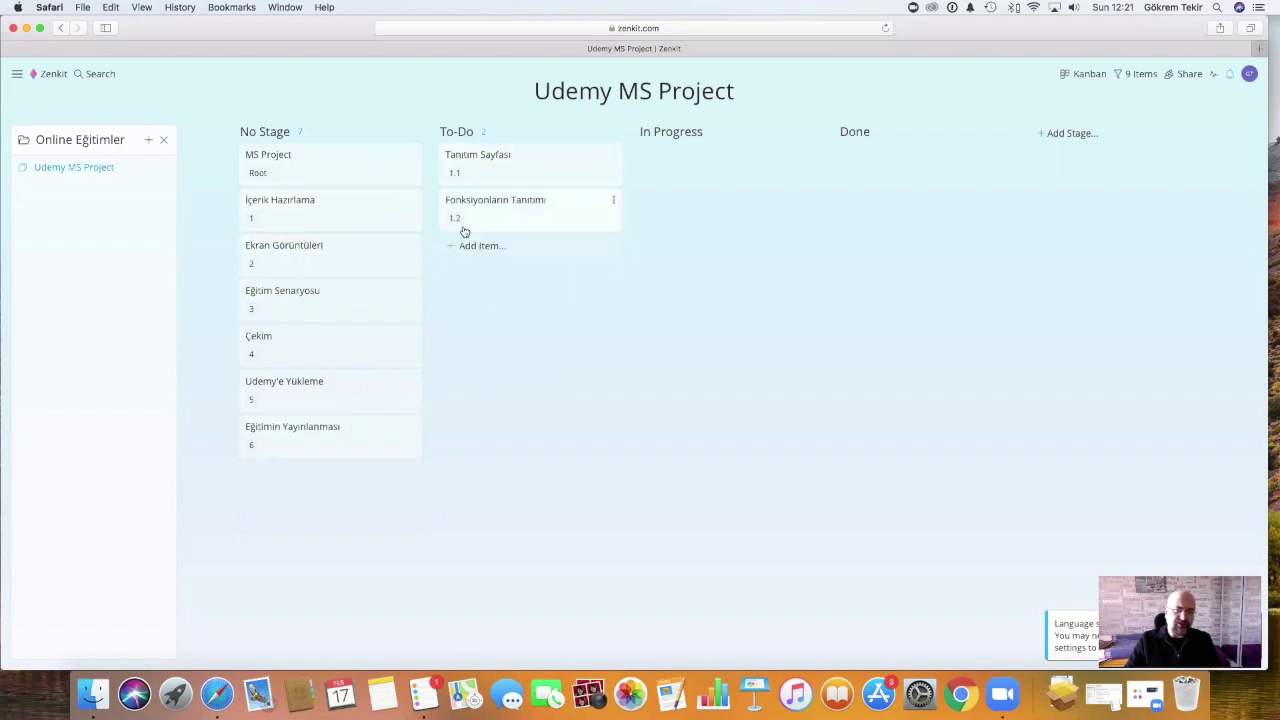
- Change the stage of Tanıtım Sayfası to In Progress in its details and close them
click(485, 164)
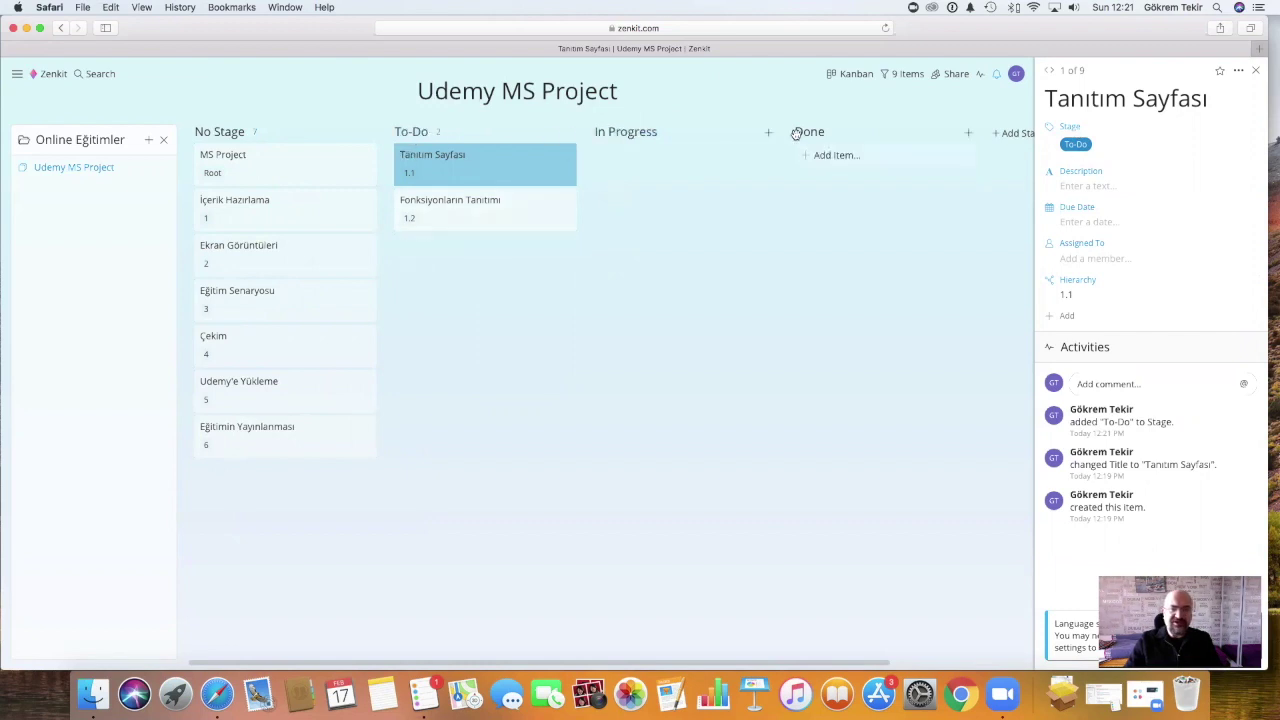
click(1077, 145)
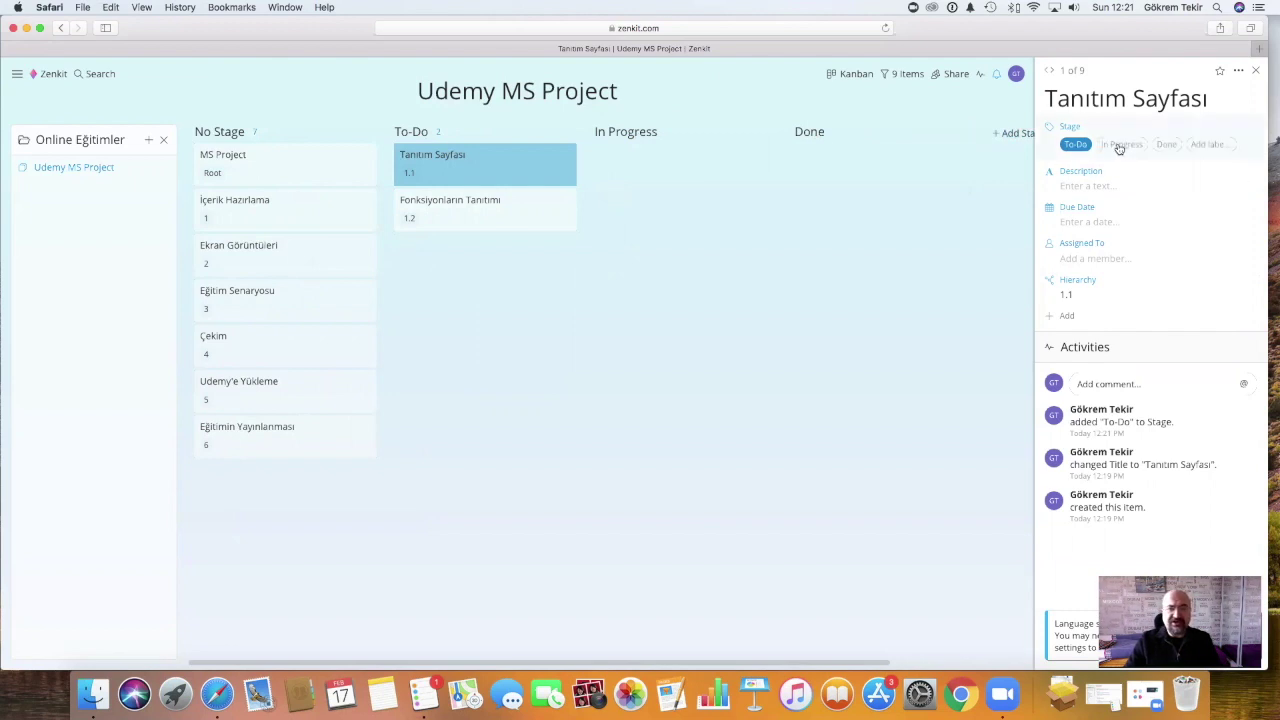
click(1120, 145)
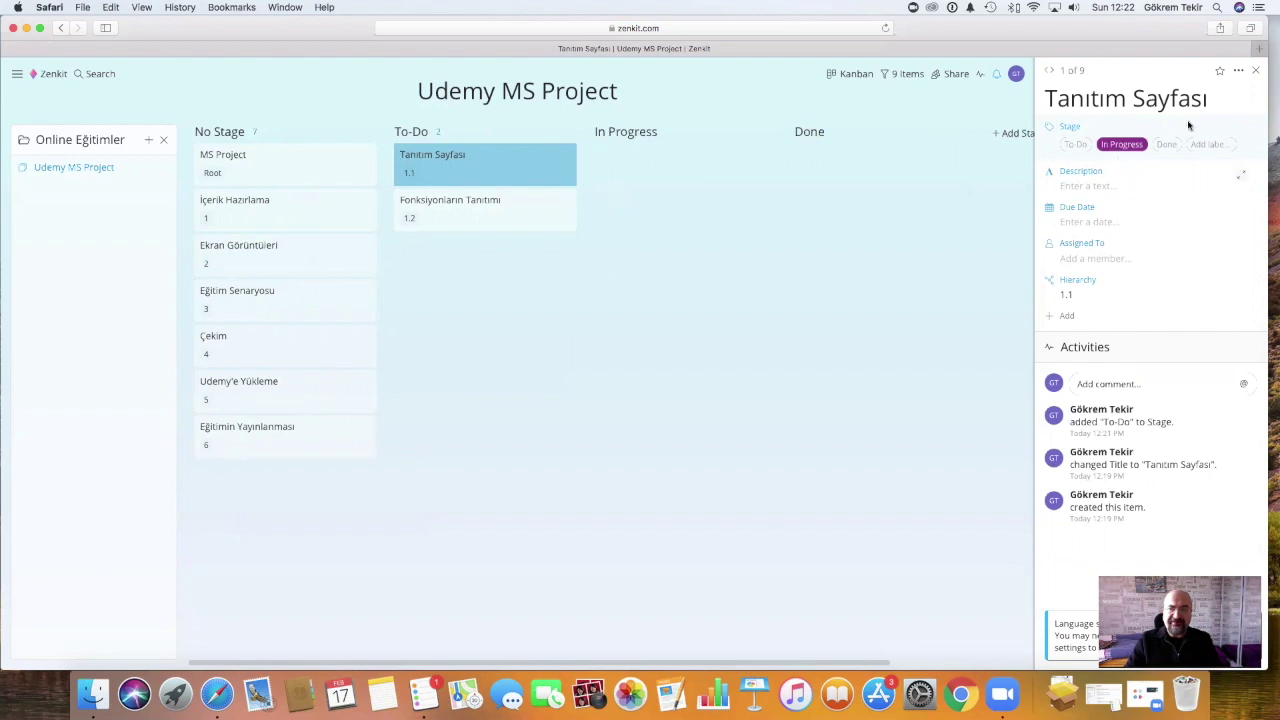
click(1256, 72)
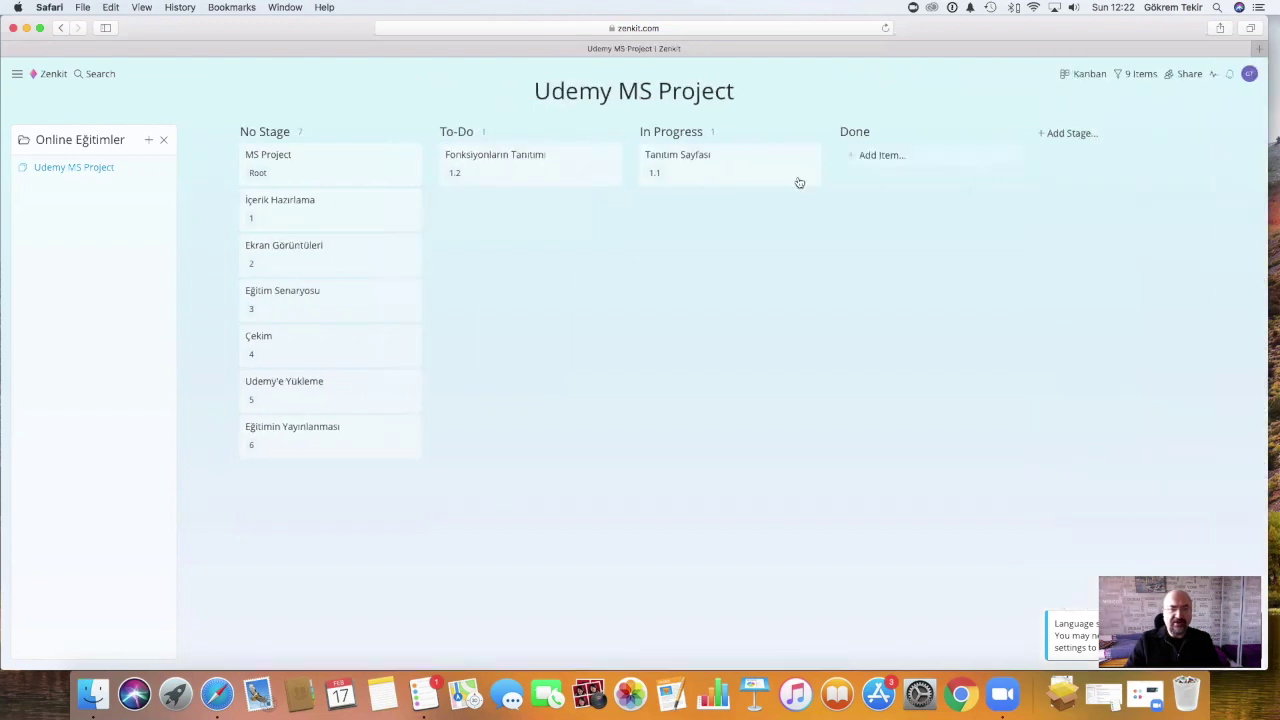
- Give the Tanıtım Sayfası item the description "Geçmişteki versiyonları tanıt - MS Project"
click(703, 163)
click(690, 157)
click(691, 157)
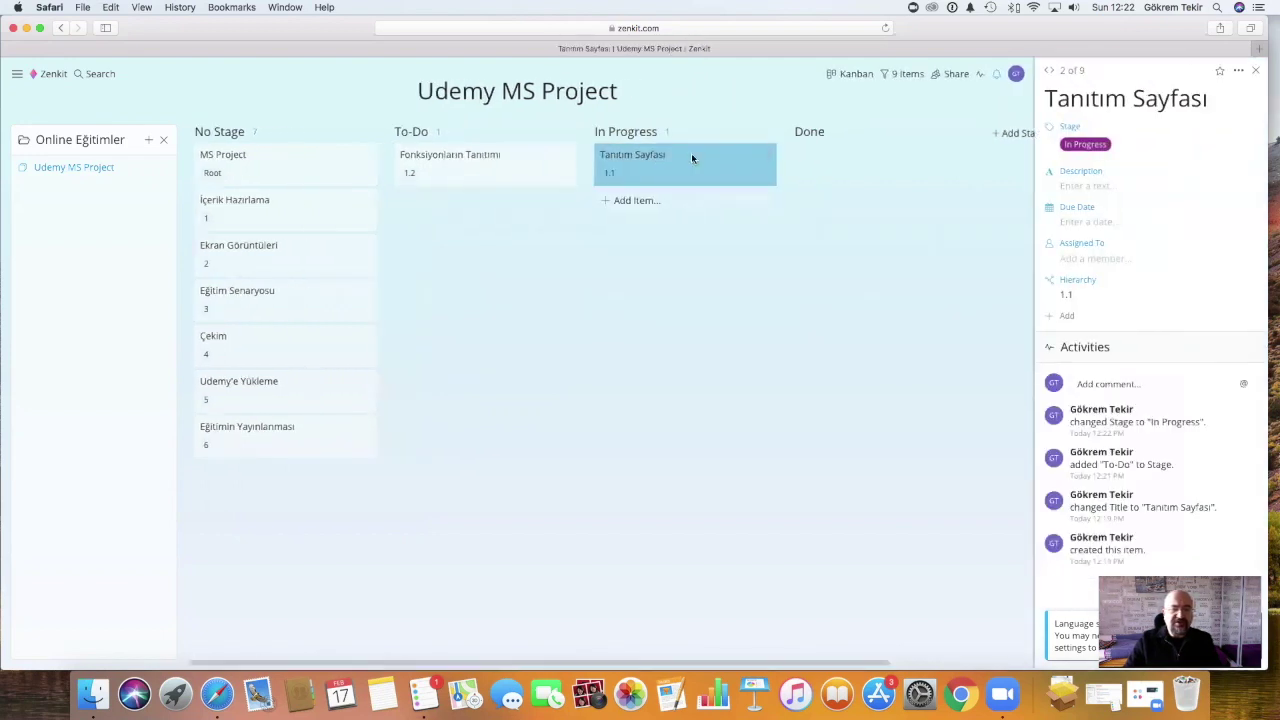
click(1088, 186)
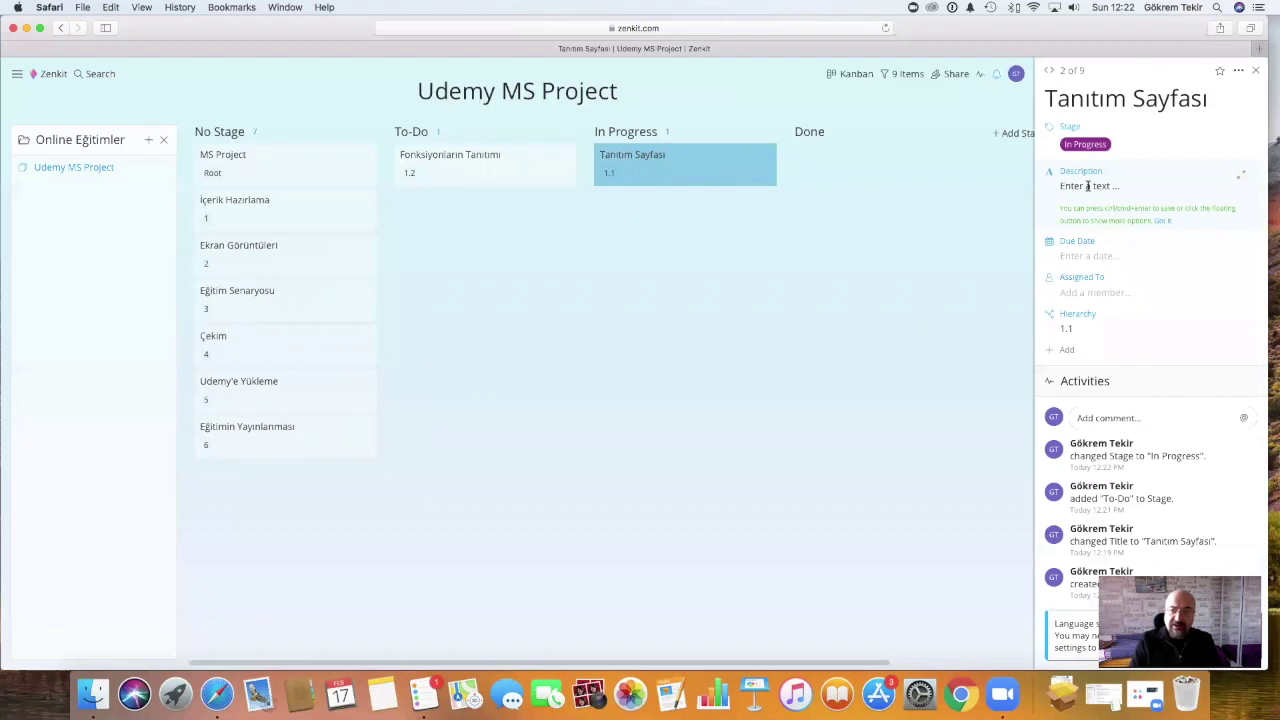
text(Geçmişteki )
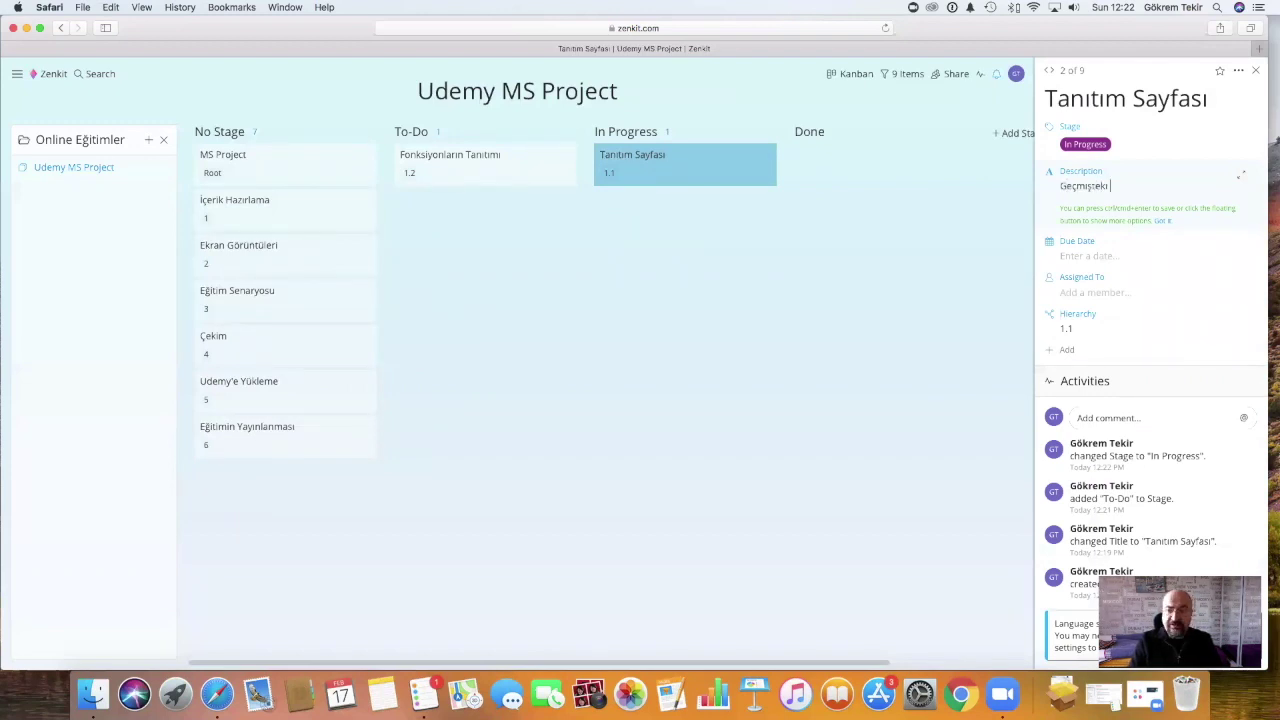
text(versiyonlarını tanıt - MS Project)
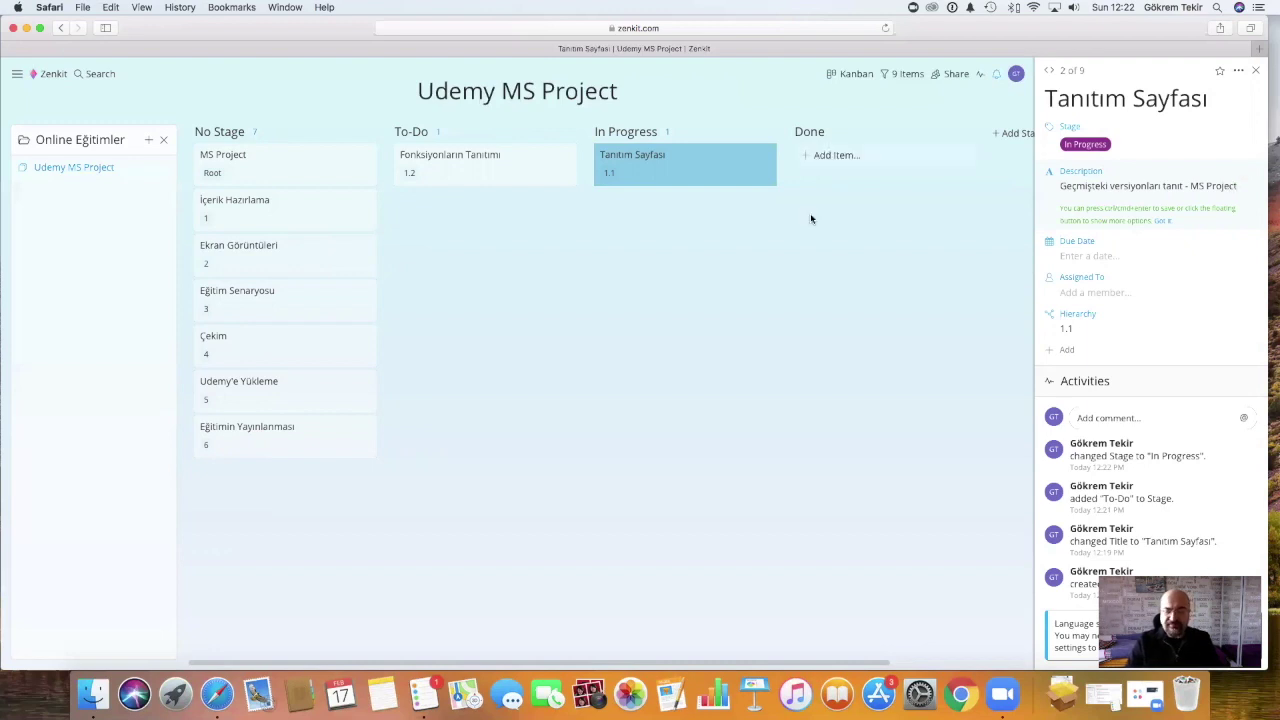
key(Return)
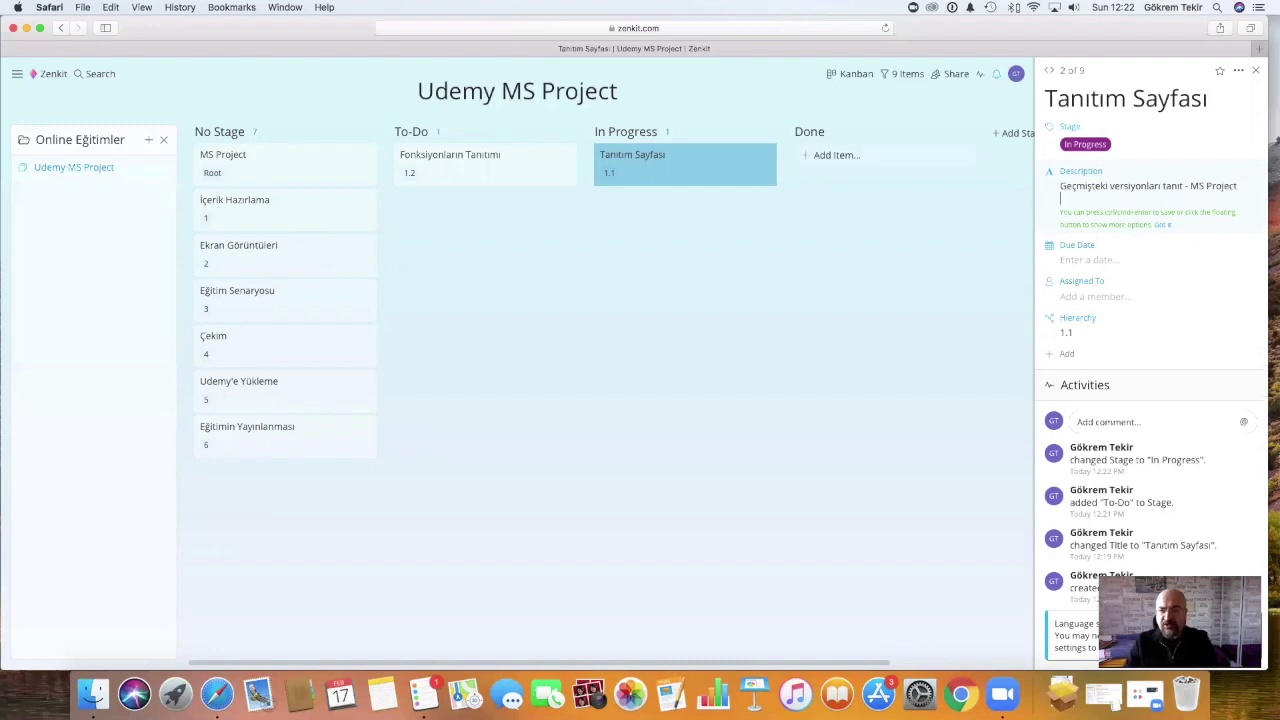
click(1040, 247)
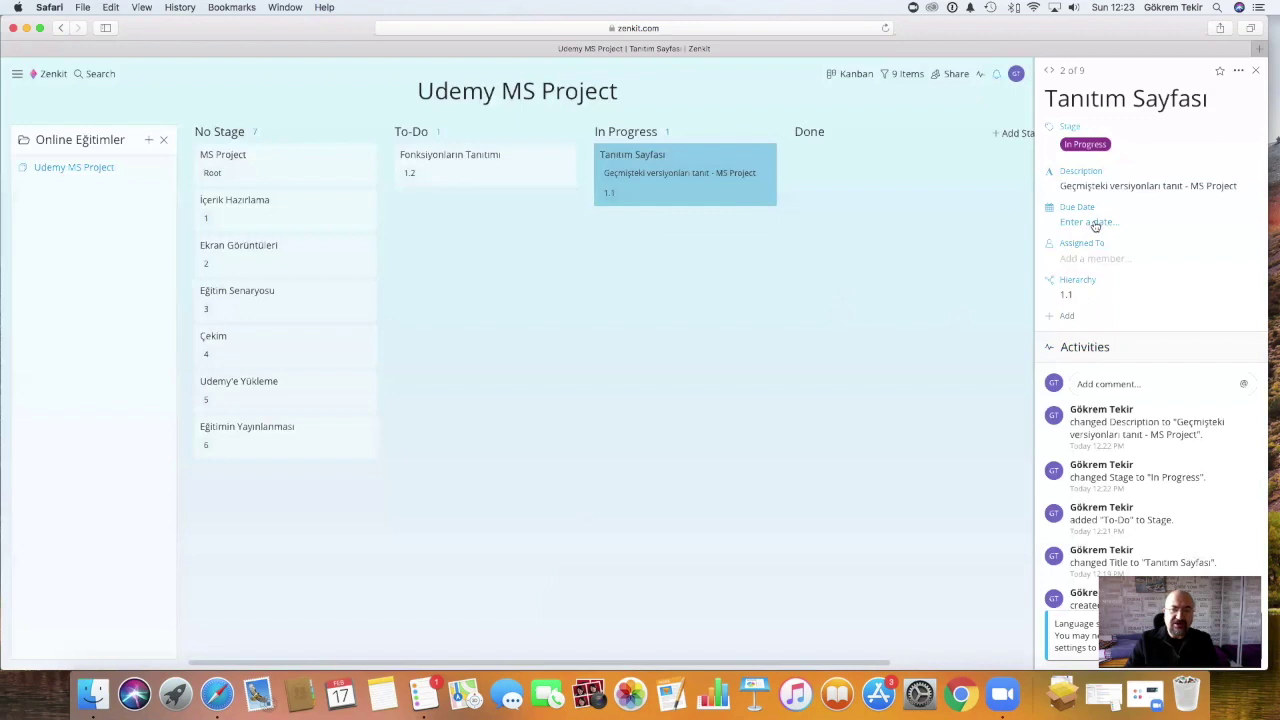
- Start a due date of 17.02.2019 for Tanıtım Sayfası and include the time 12:23 PM
click(1095, 224)
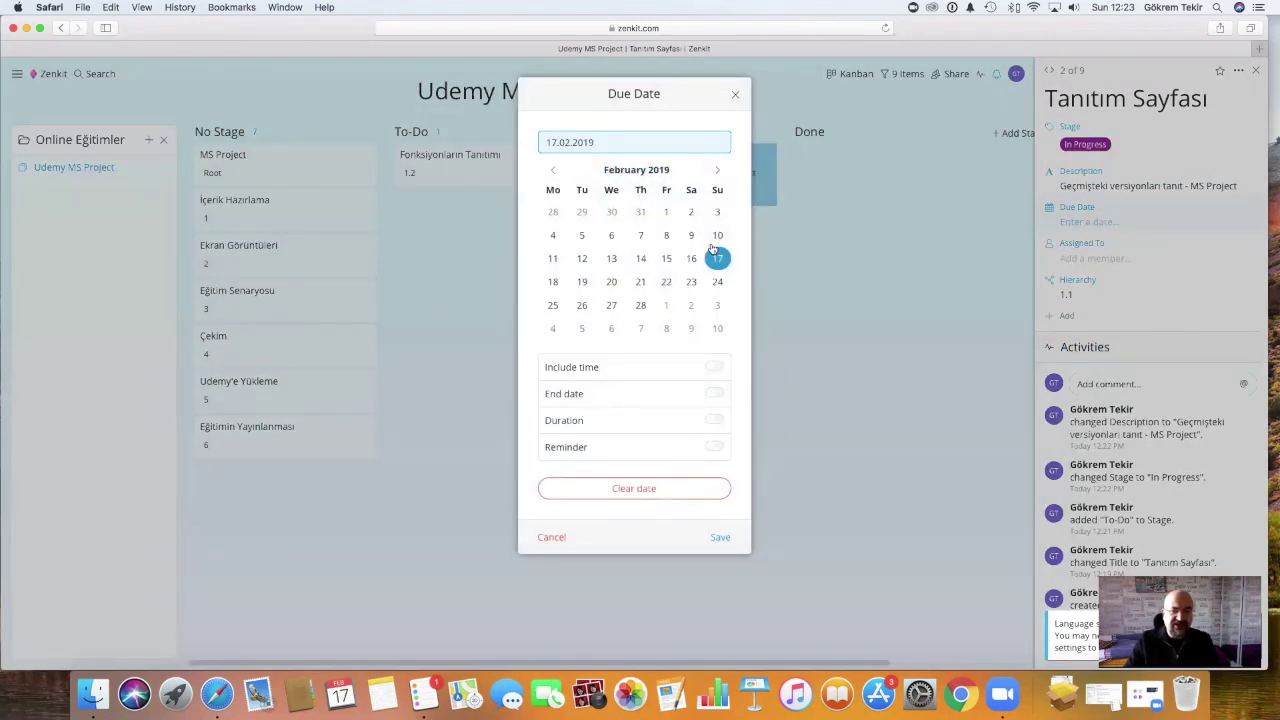
click(716, 372)
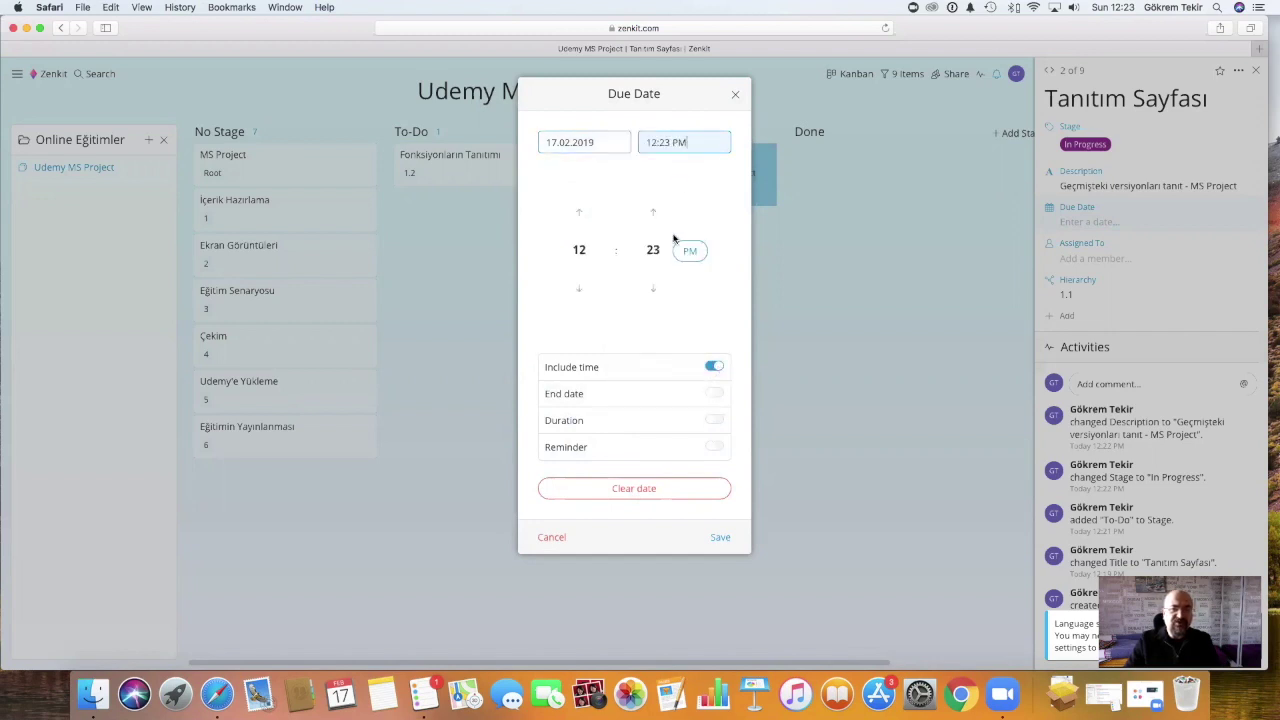
click(712, 395)
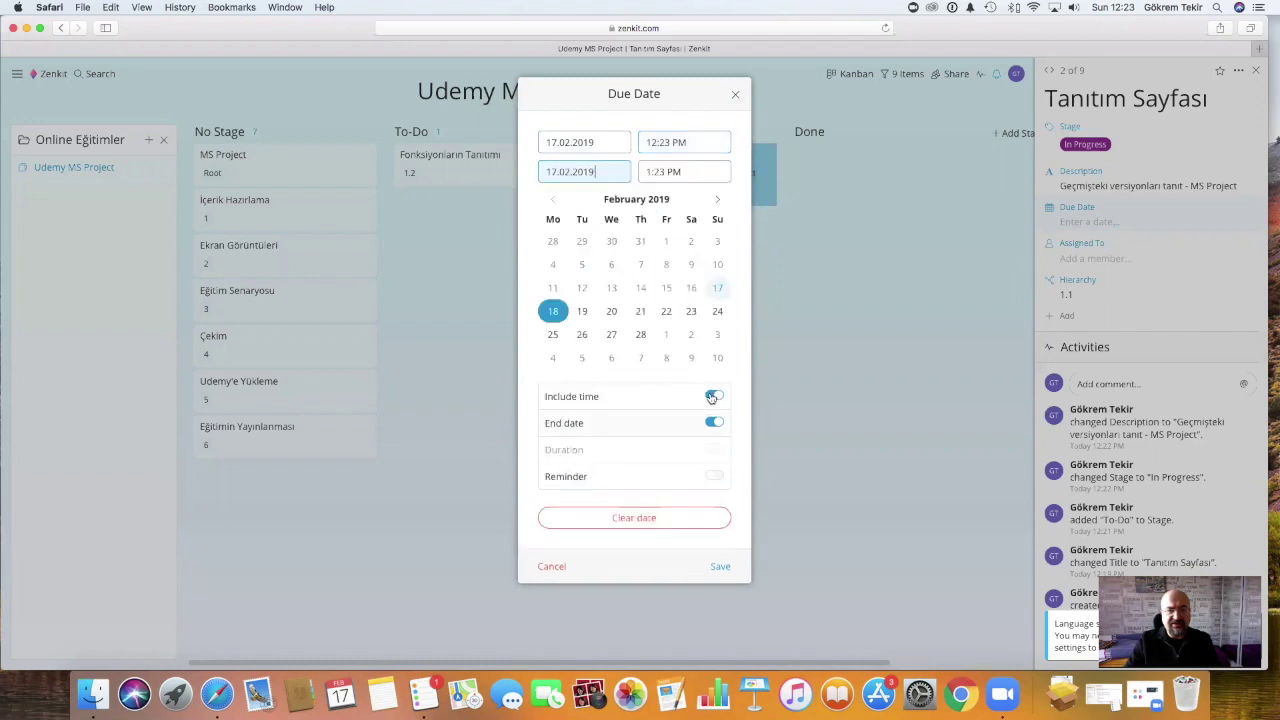
click(691, 311)
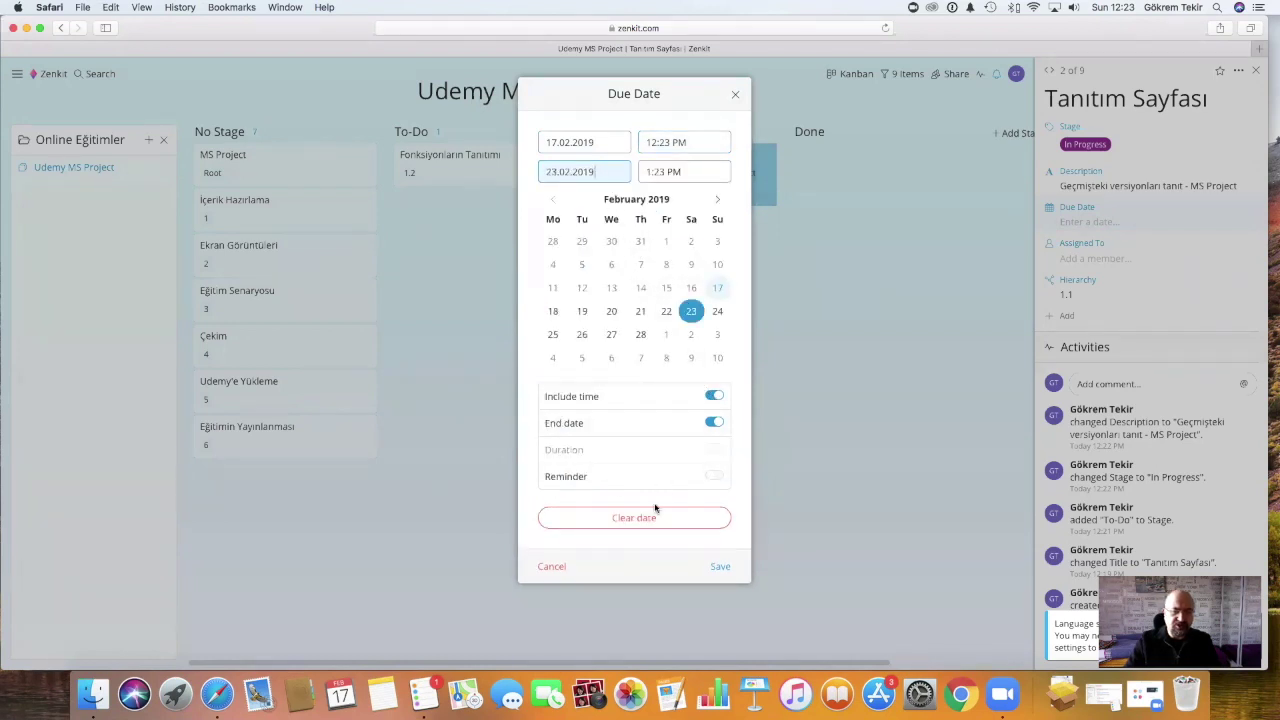
click(714, 424)
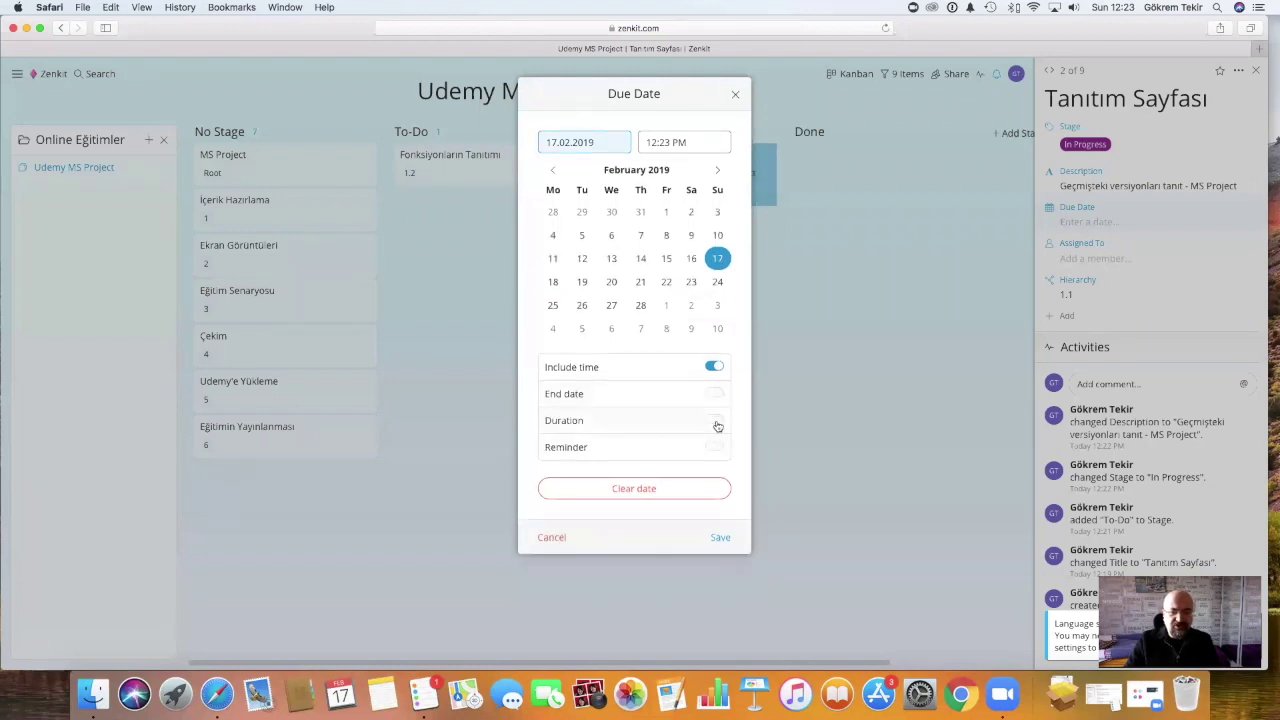
- Set the due date's duration to 3 days with a reminder 1 day in advance, and save it
click(716, 425)
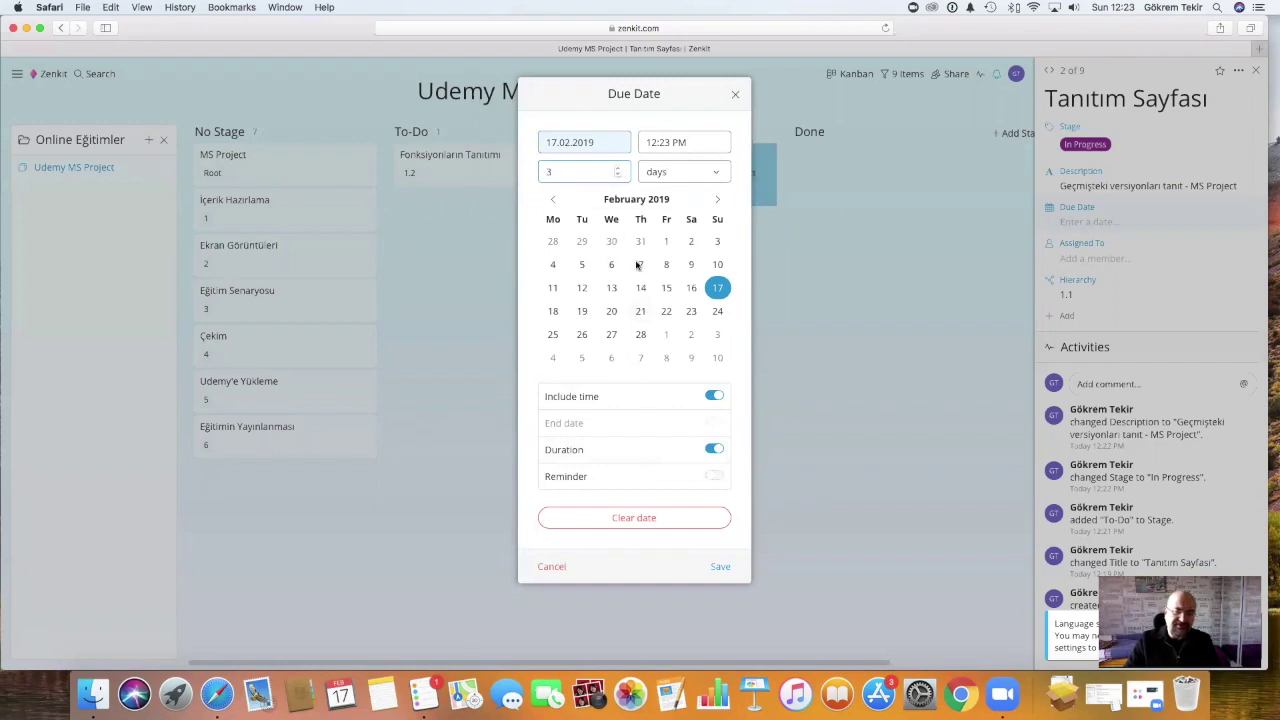
click(711, 493)
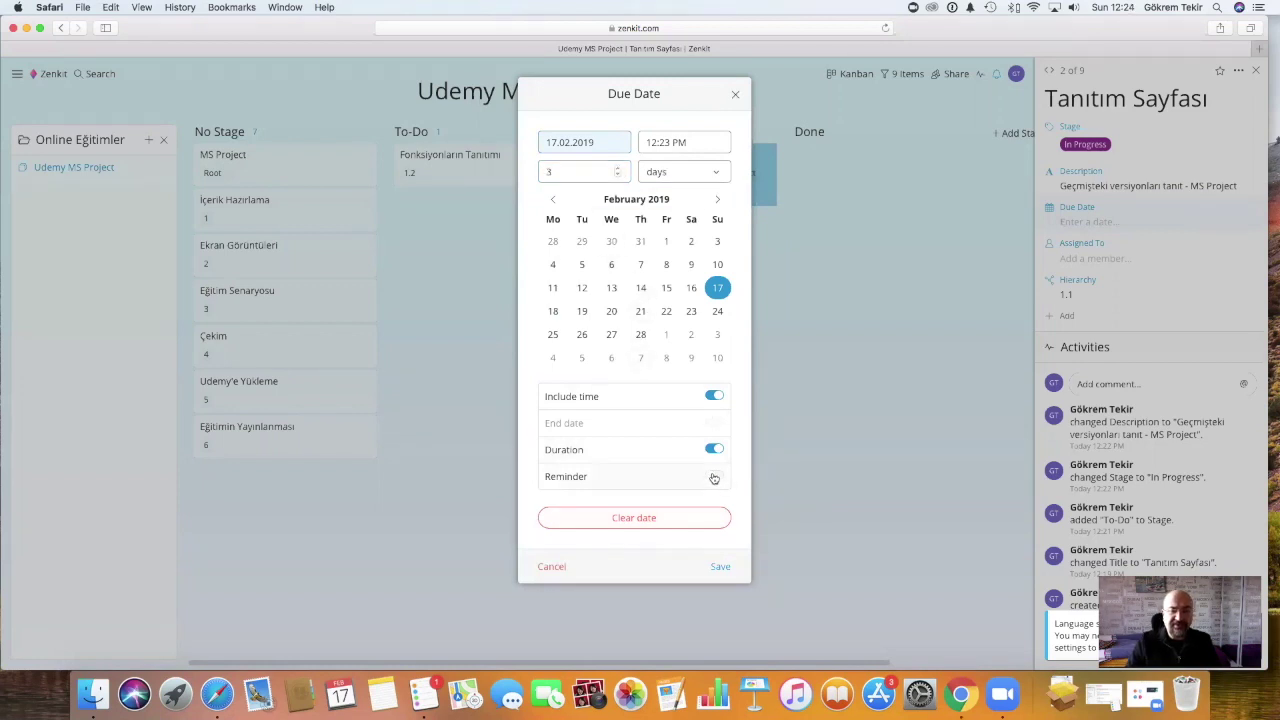
click(714, 478)
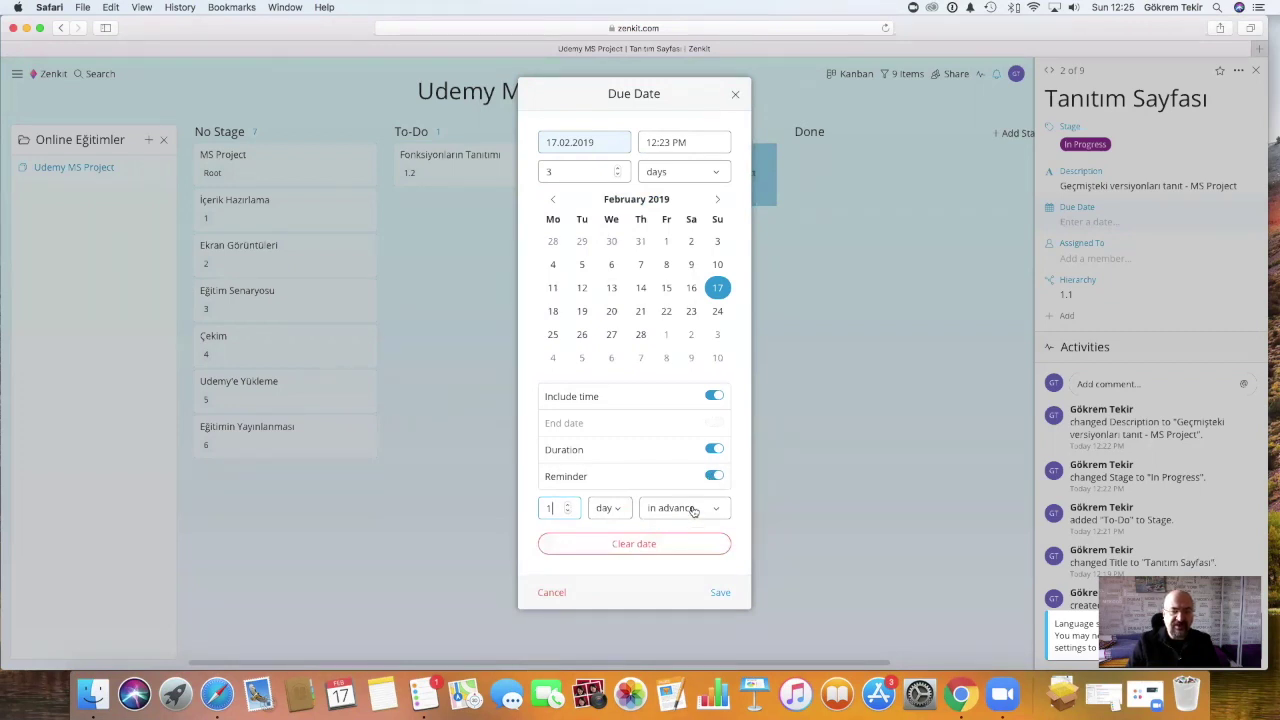
click(693, 510)
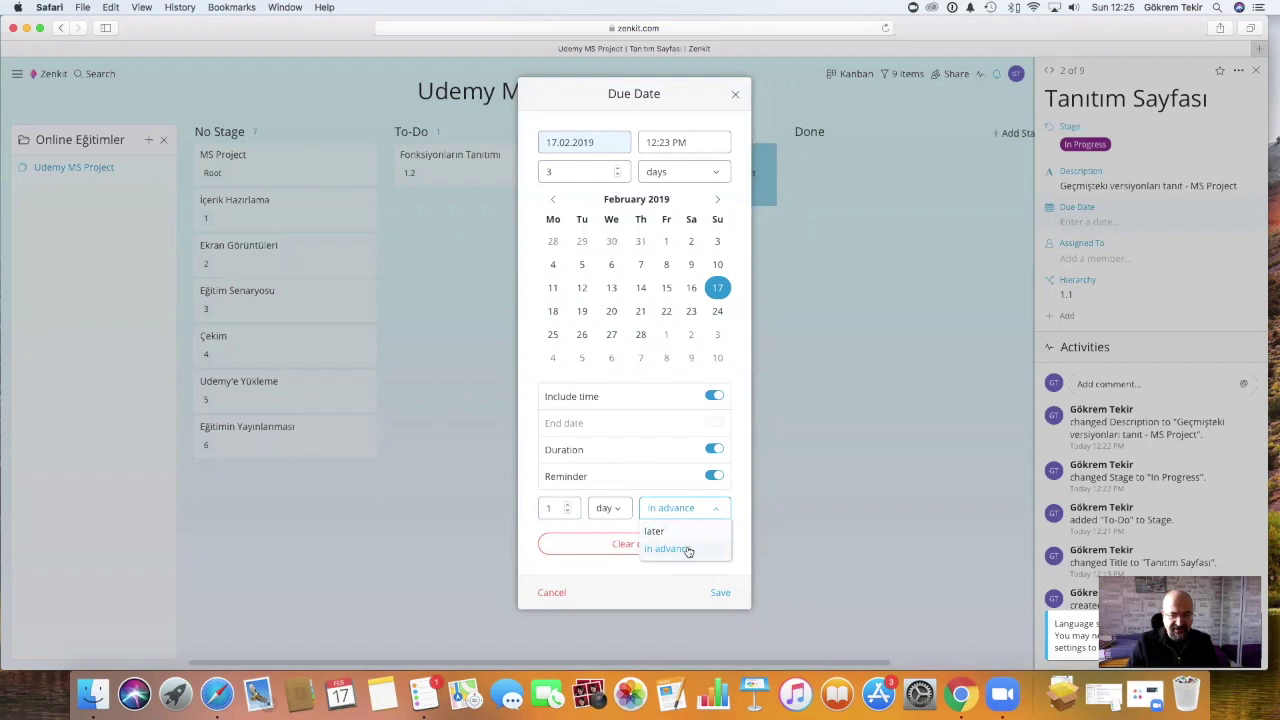
click(690, 513)
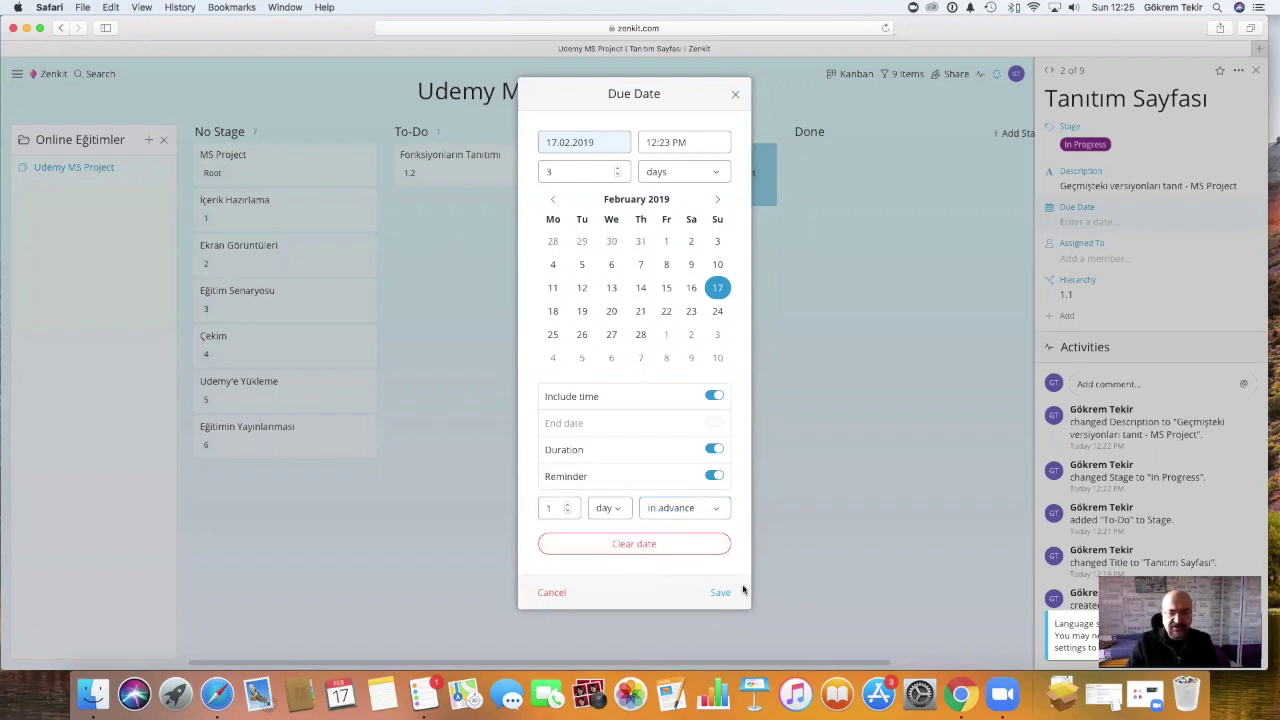
click(720, 592)
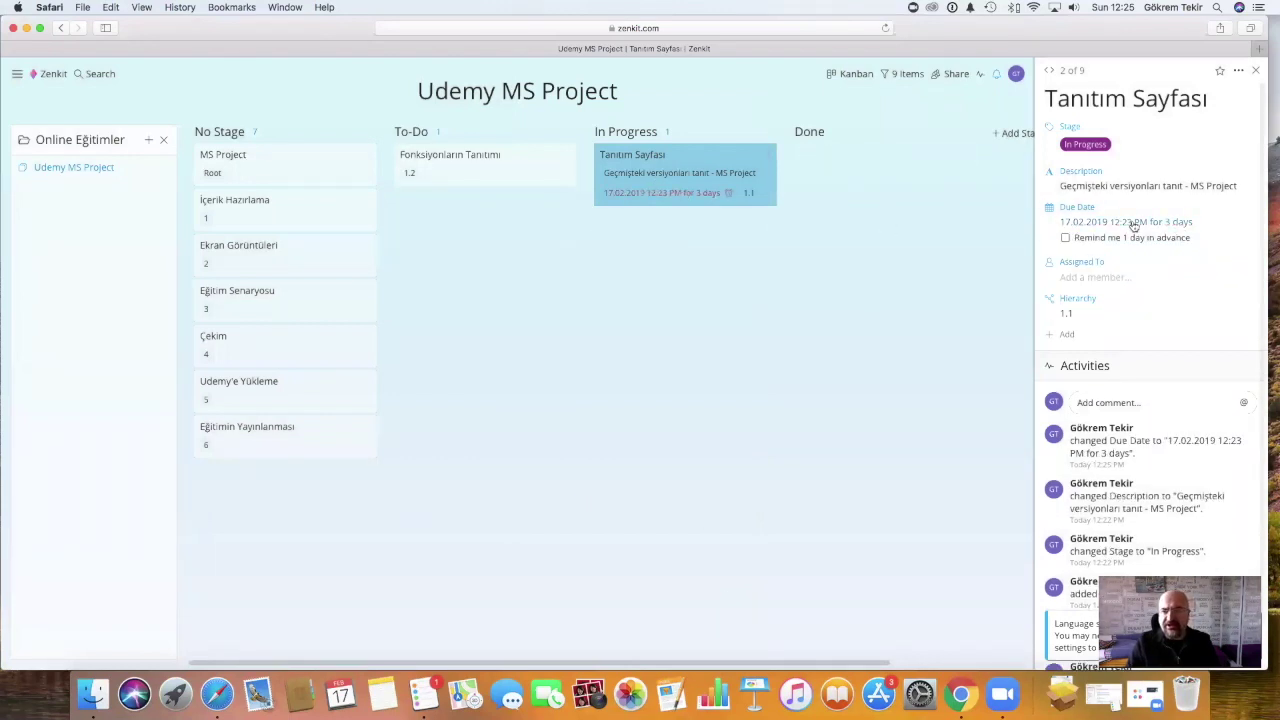
- Assign the Tanıtım Sayfası item to the listed workspace member
click(1104, 280)
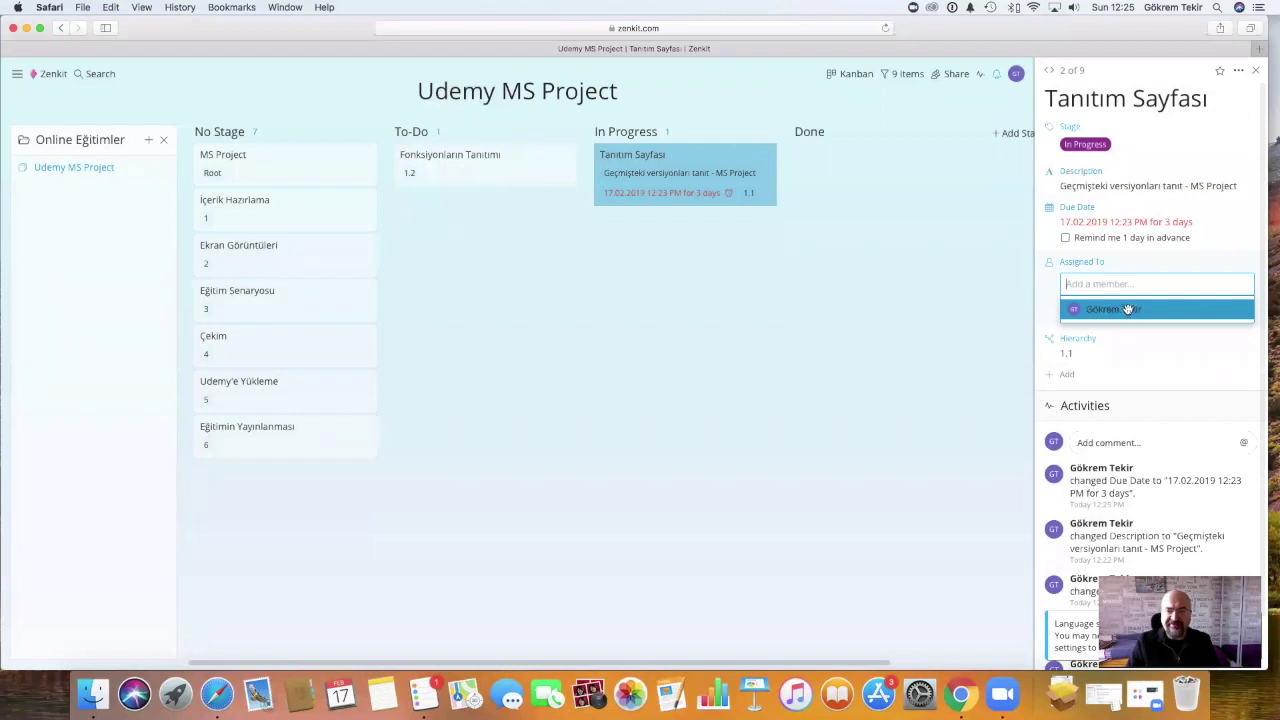
click(1128, 310)
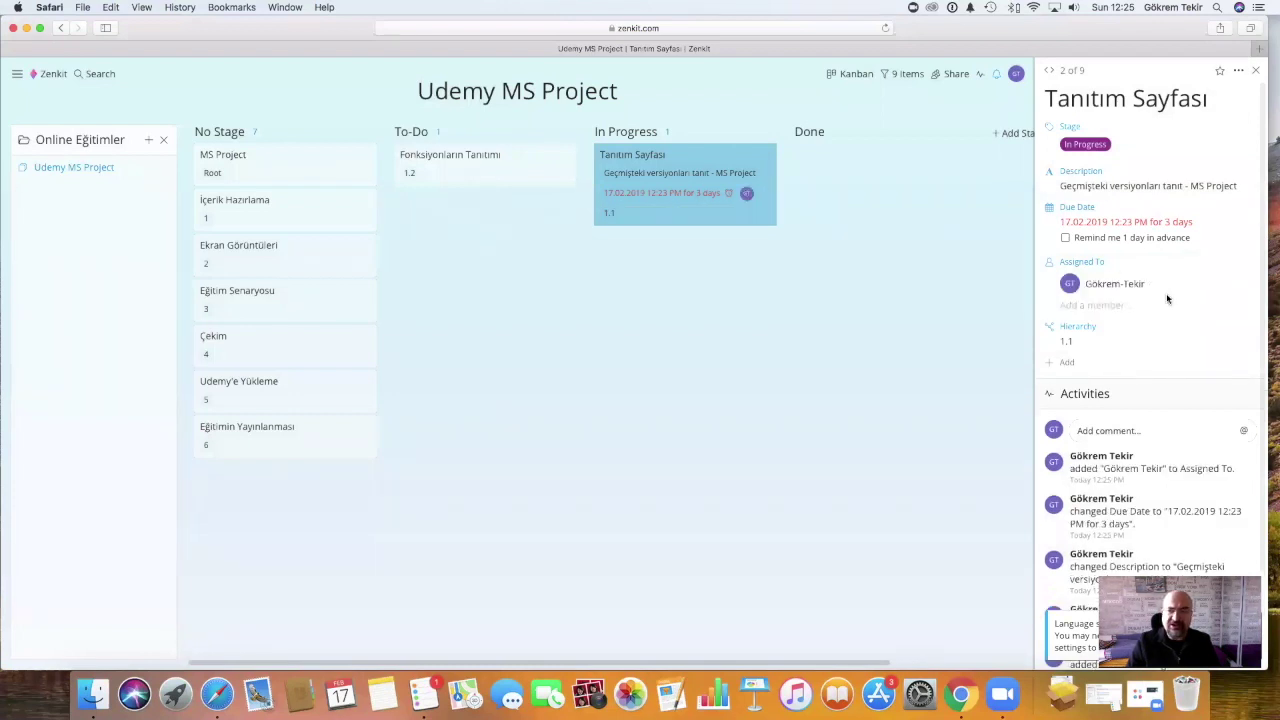
click(1095, 306)
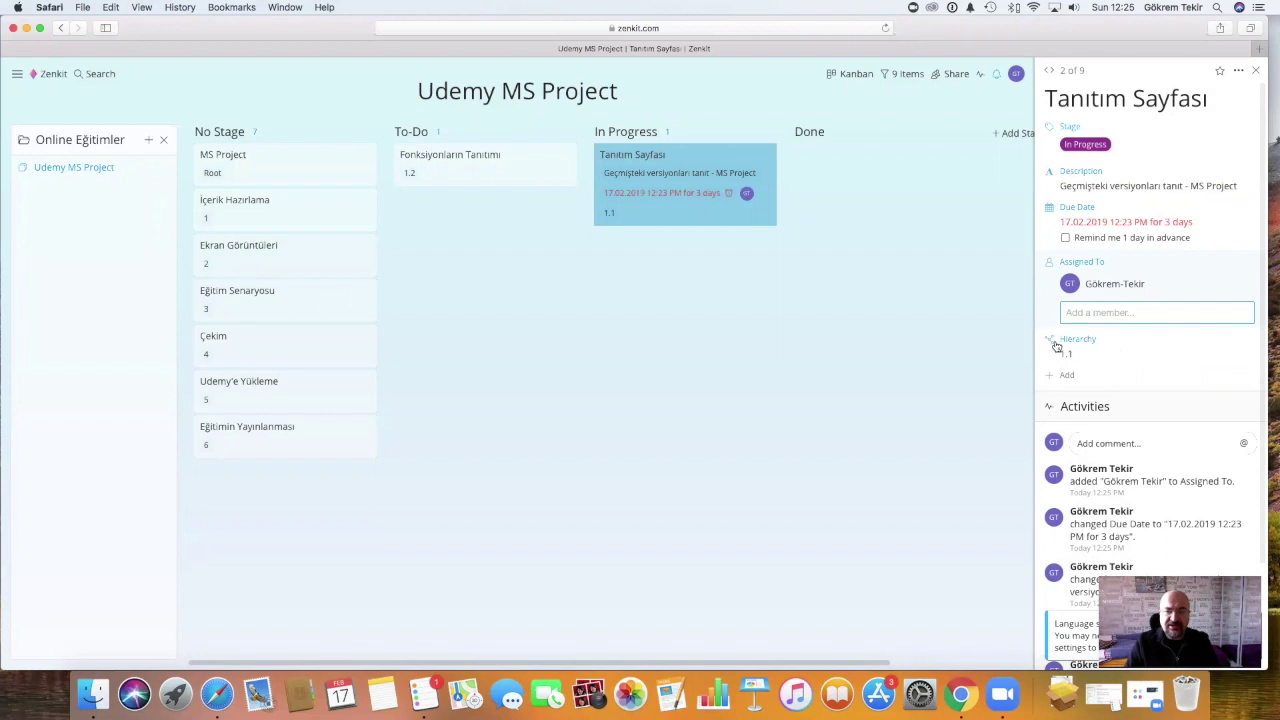
- Add a checklist to Tanıtım Sayfası with the item "geçmiş versiyon yıllarını öğrendin mi?"
click(1068, 377)
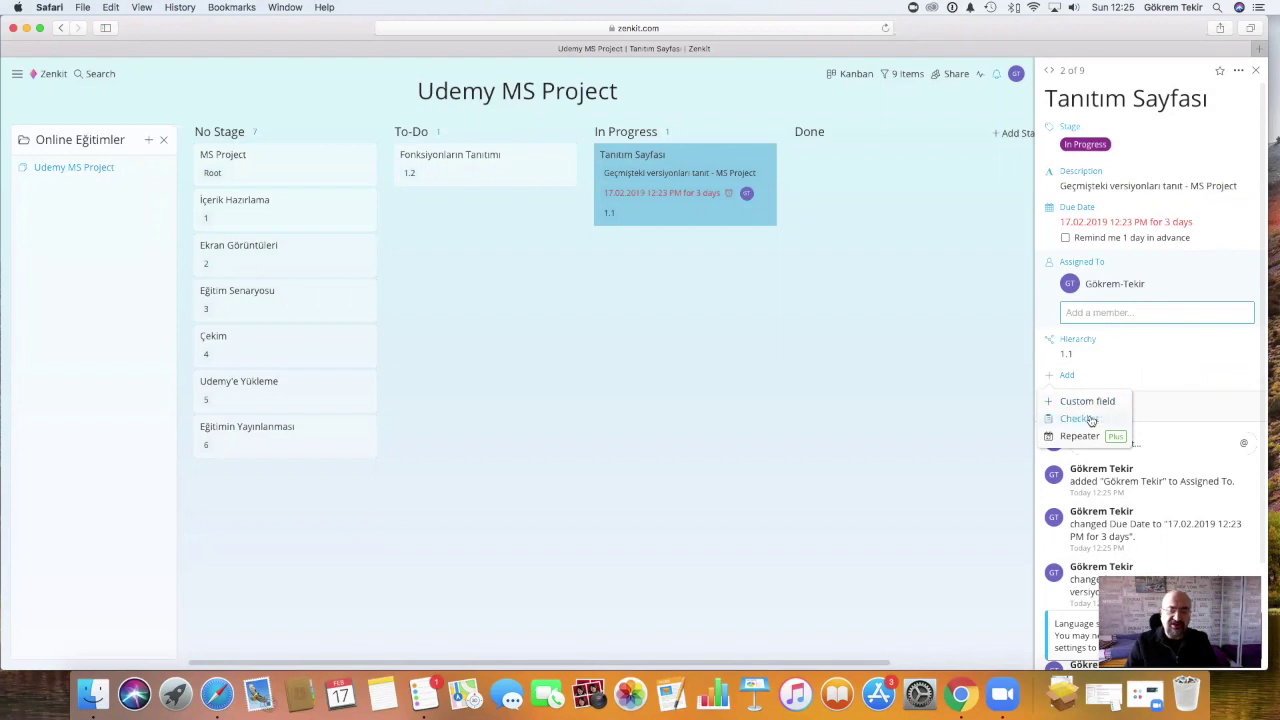
click(1080, 419)
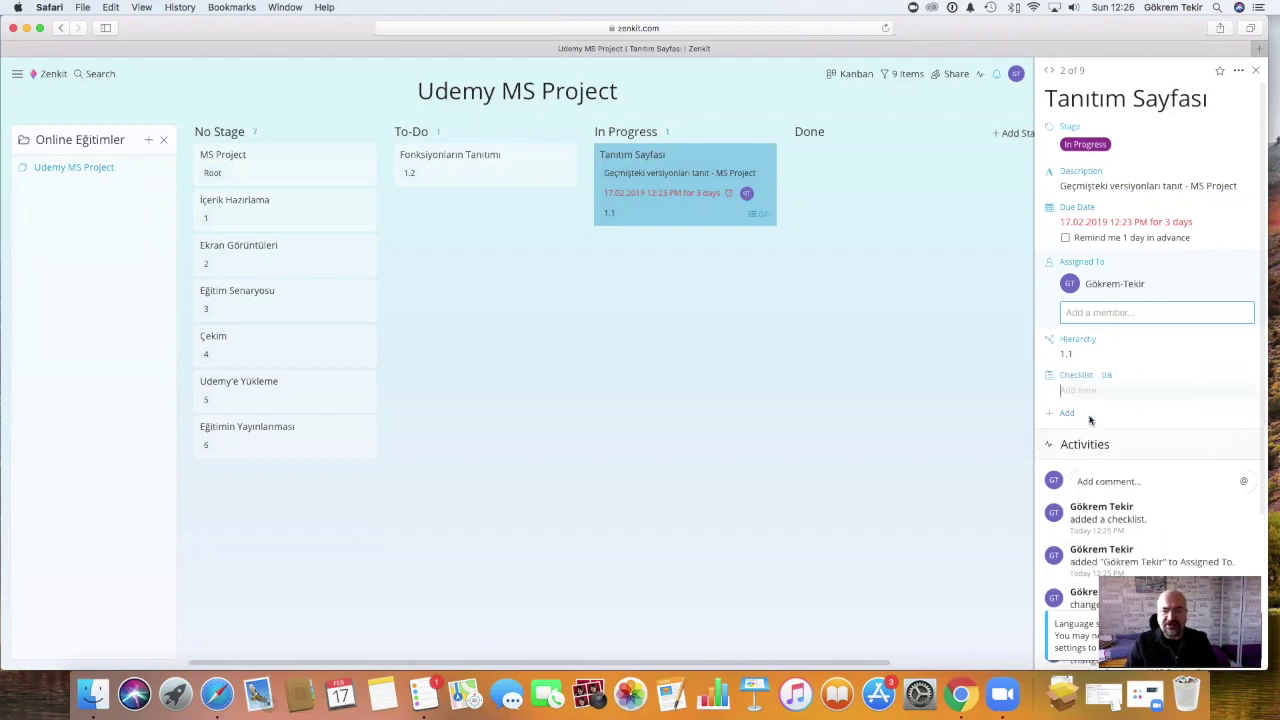
text(geçmiş versiyon yıllarını öğrendin mi?)
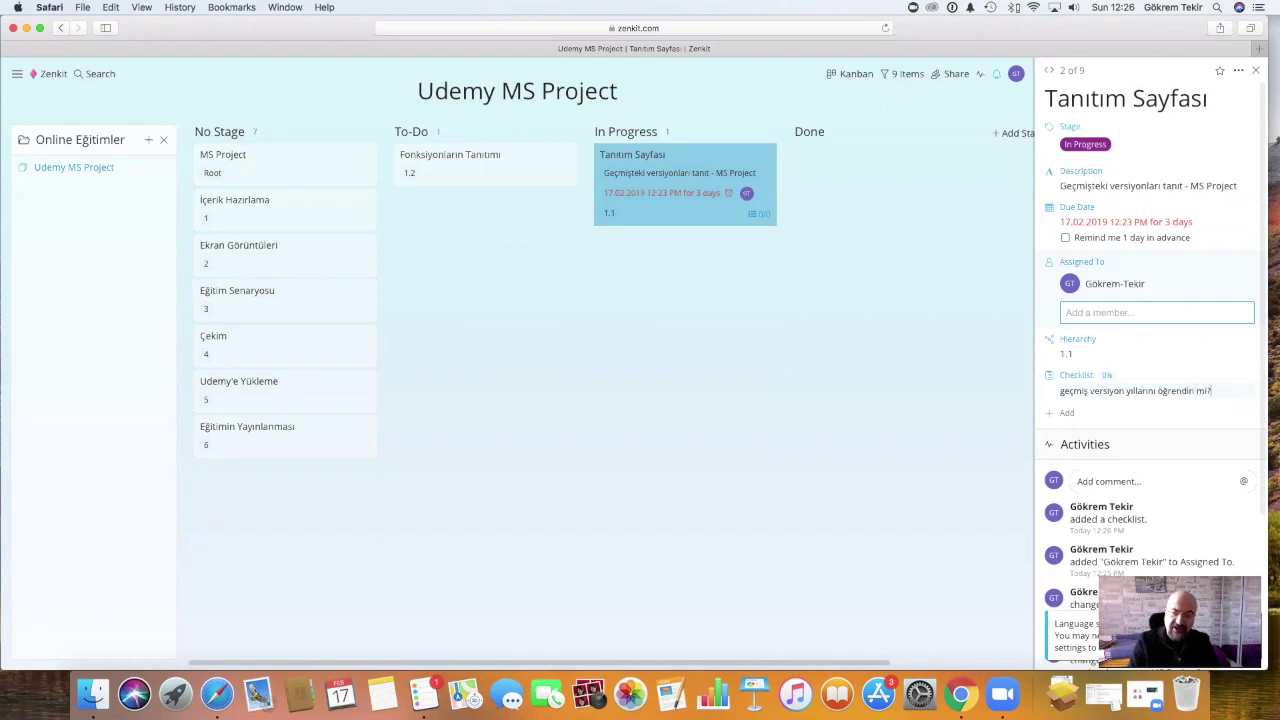
key(Return)
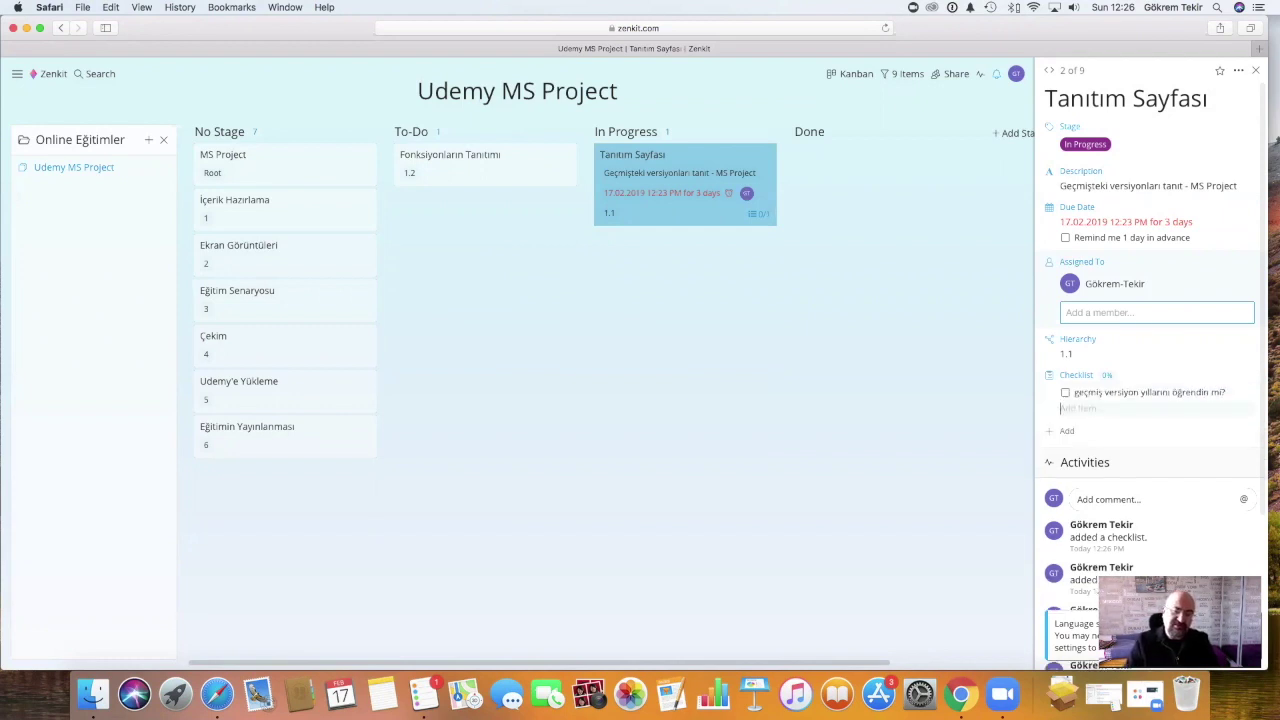
- Add the checklist item "Project Server hakkında bilgi aldın mı?" to Tanıtım Sayfası
text(Project Server hakkında bilgi aldın mi?)
key(Return)
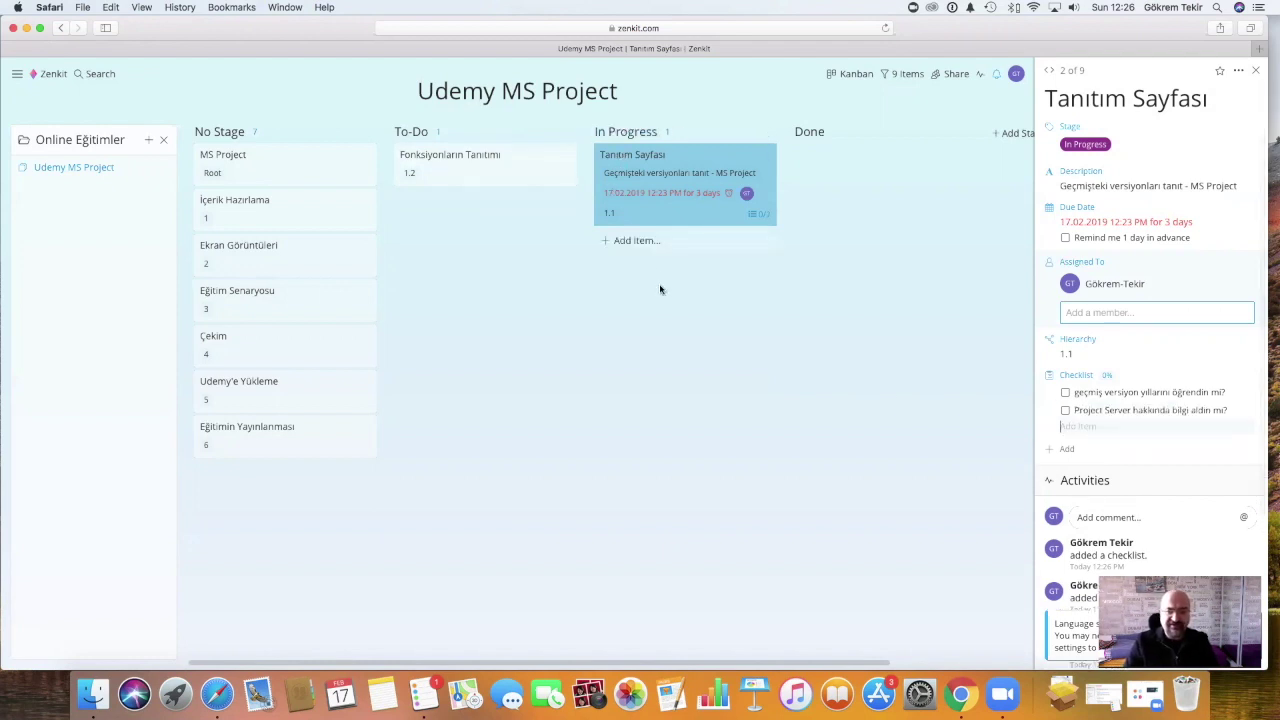
- Examine the field types offered for a new custom field on Tanıtım Sayfası, and leave without creating one
click(1068, 450)
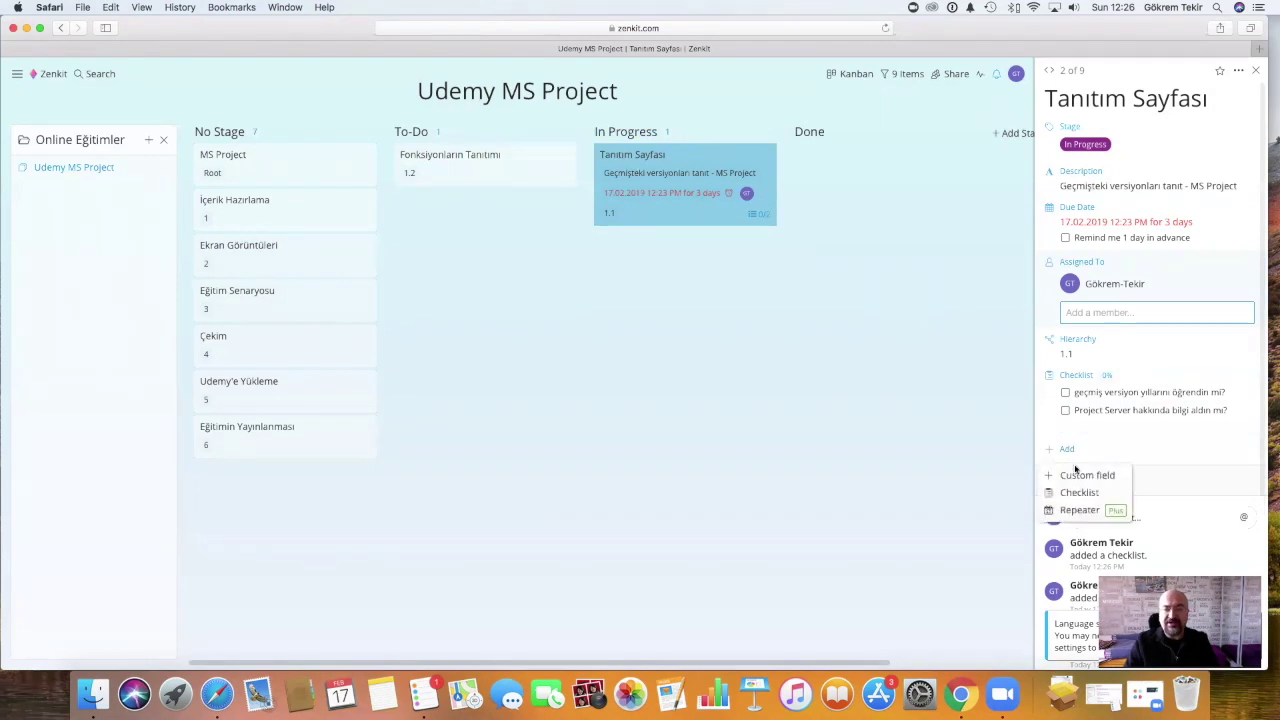
click(1076, 476)
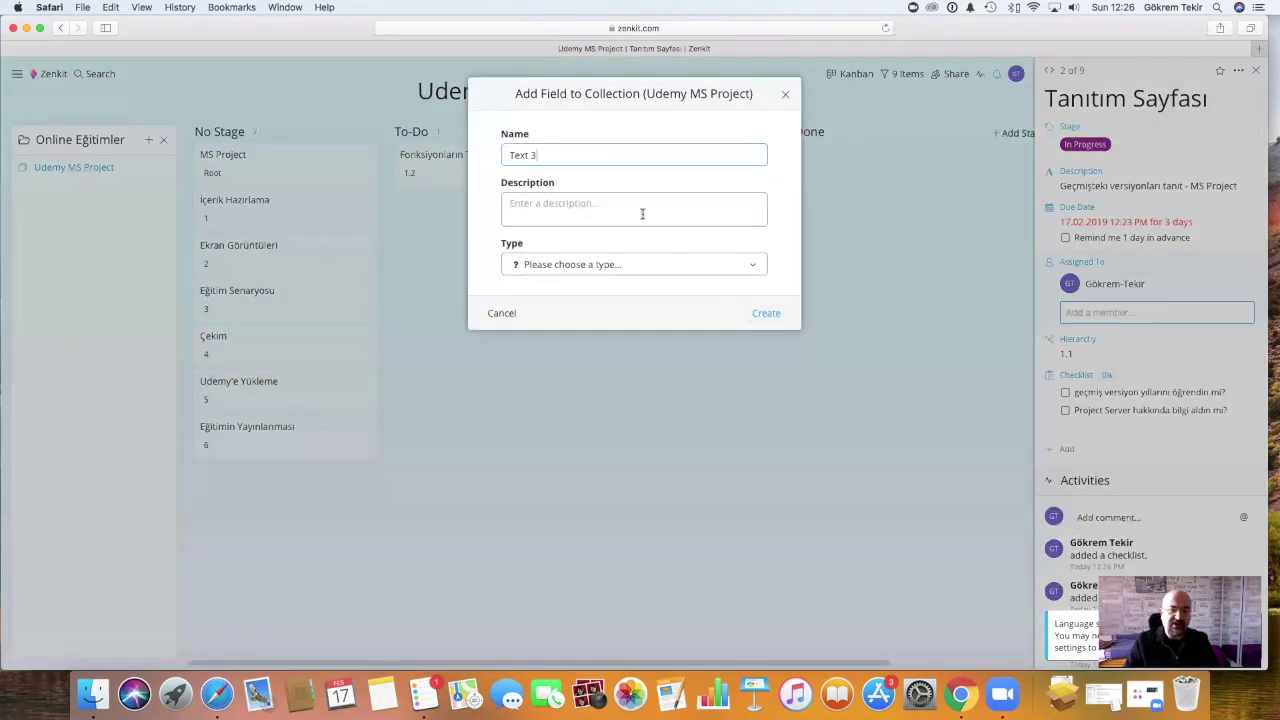
click(662, 270)
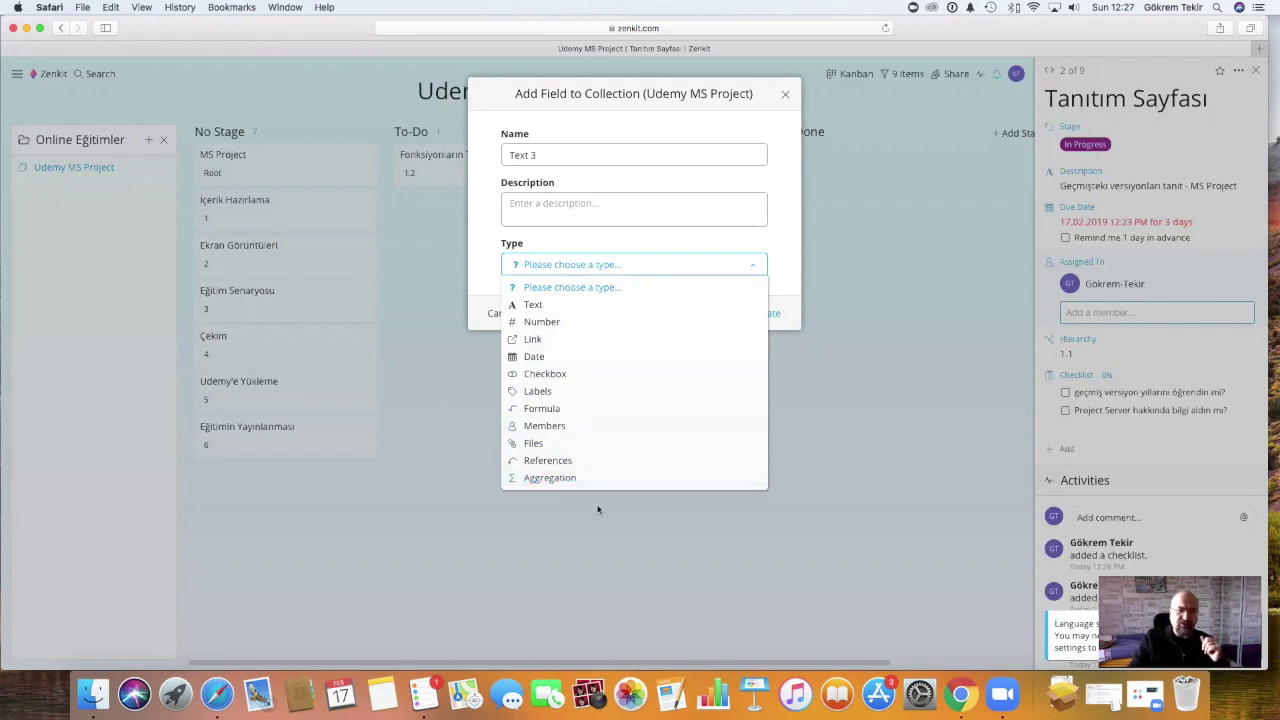
click(707, 248)
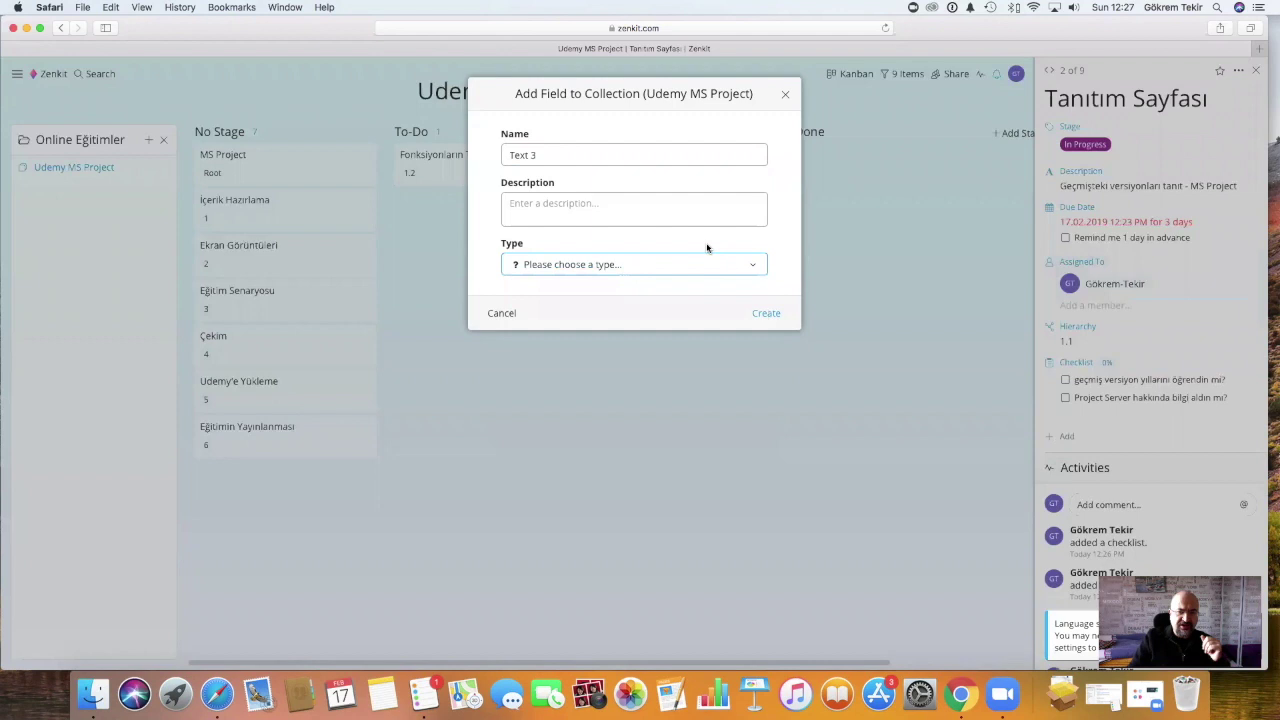
click(507, 314)
- View the Udemy MS Project items as a list and as a table
click(1083, 76)
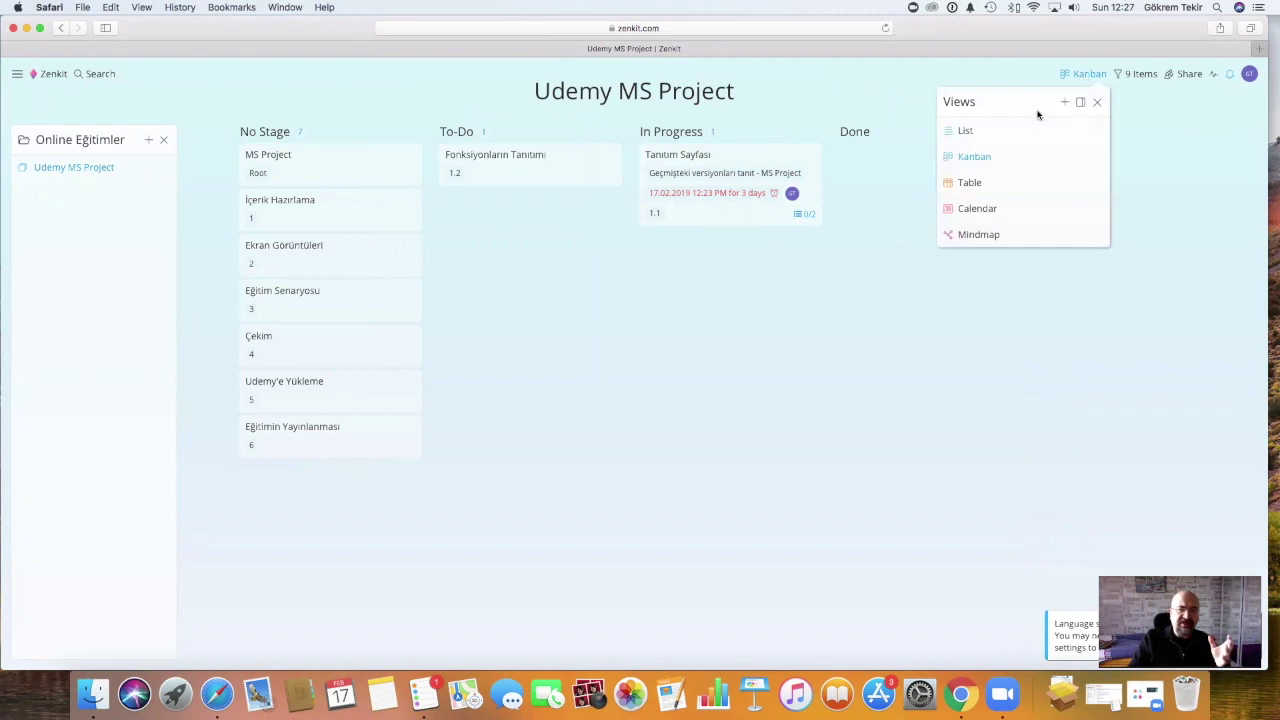
click(966, 131)
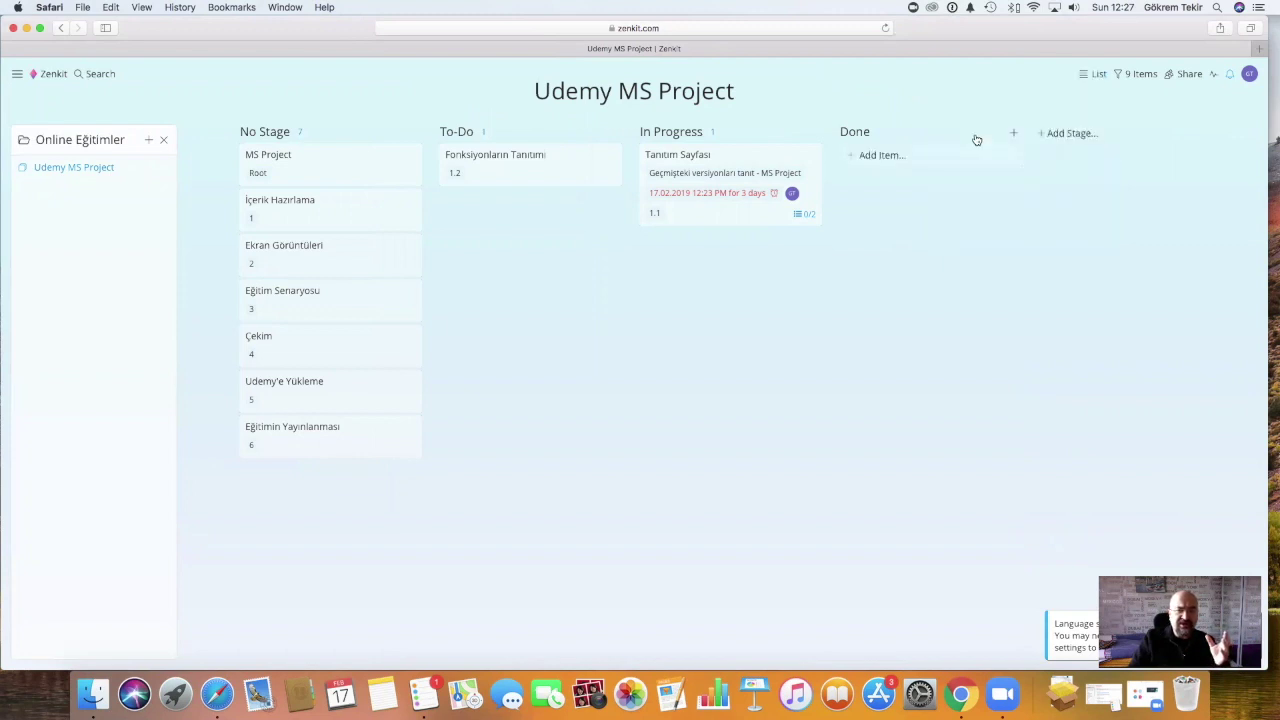
click(1091, 77)
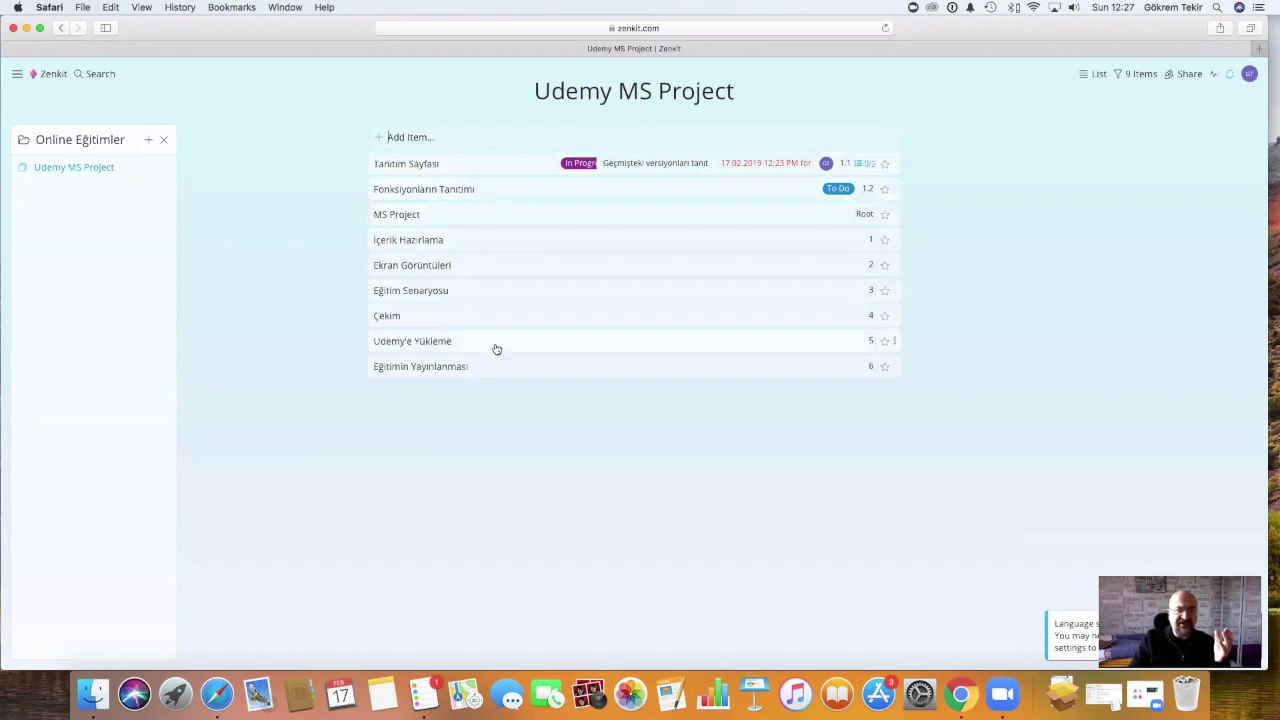
click(1099, 82)
click(1030, 182)
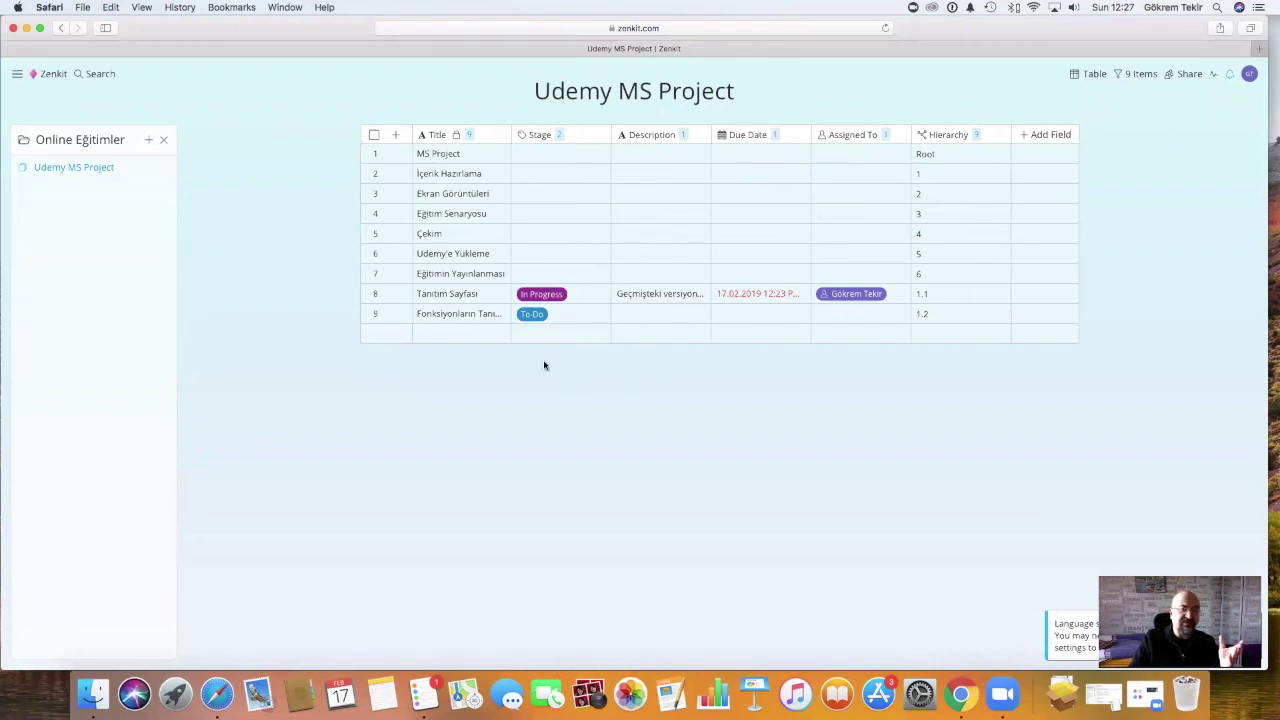
- Set the stage of Eğitimin Yayınlanması to To-Do in the table and remove it again
click(560, 274)
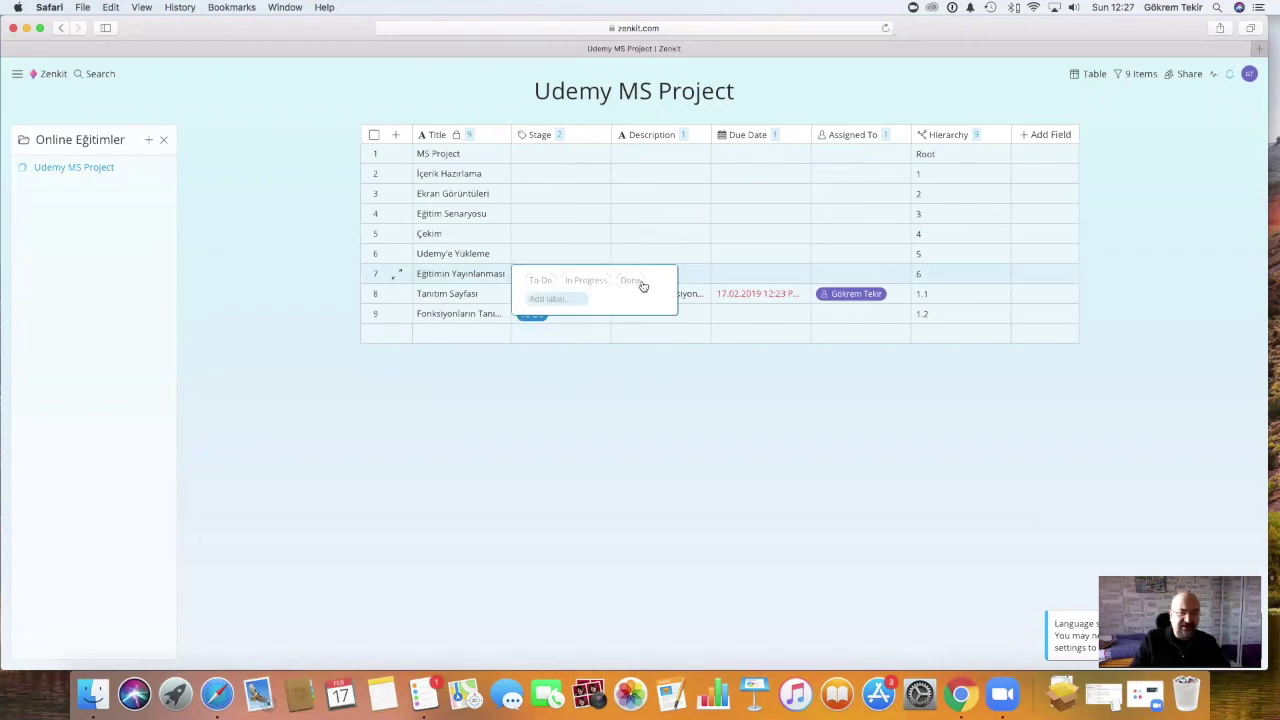
click(545, 280)
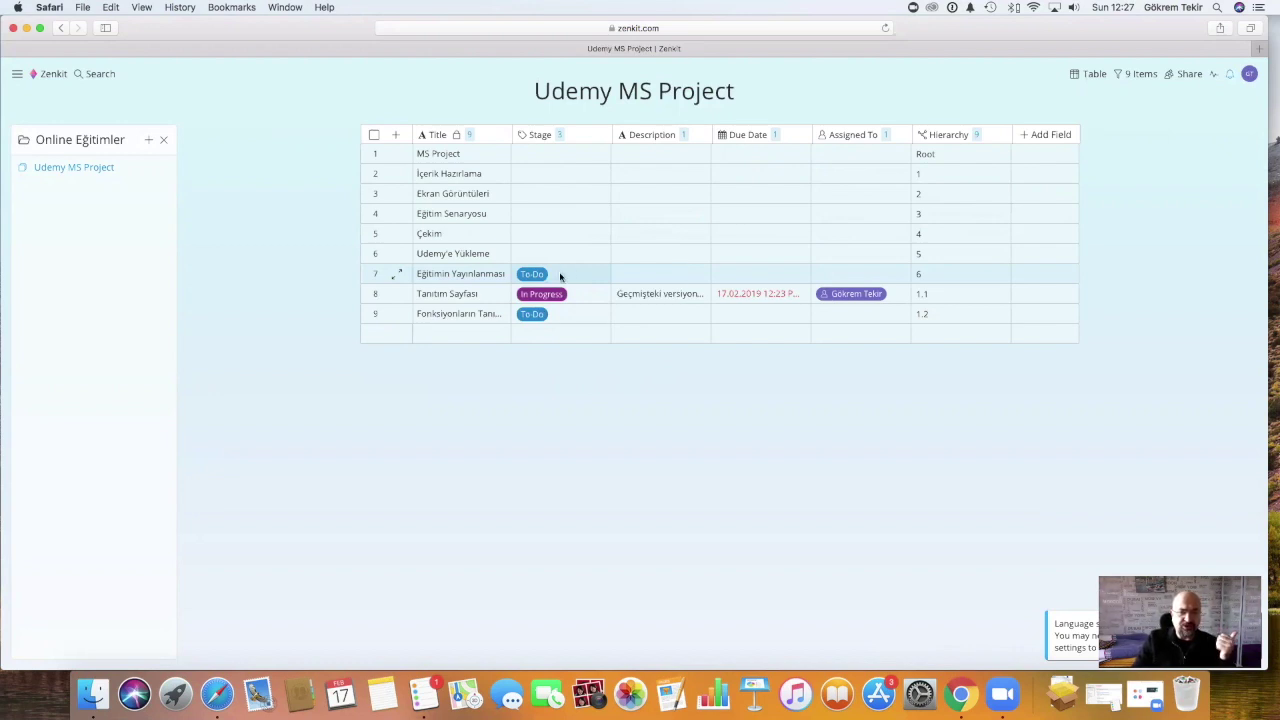
click(560, 274)
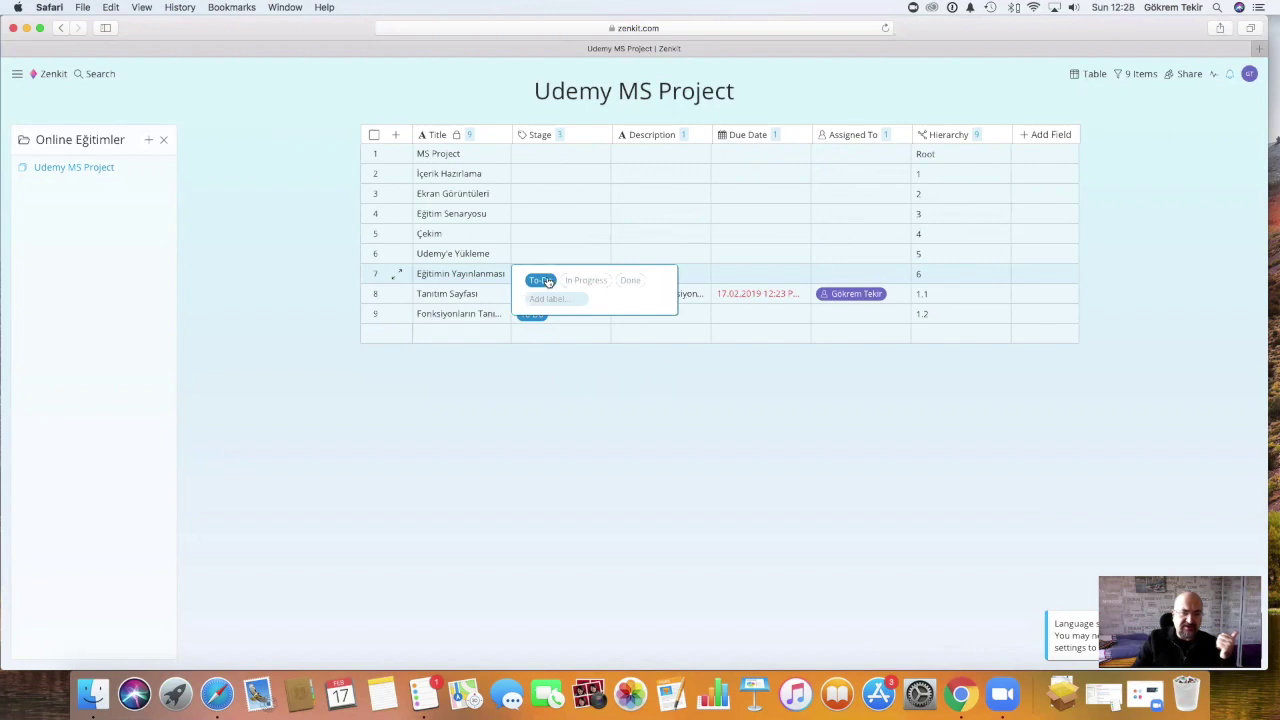
click(548, 281)
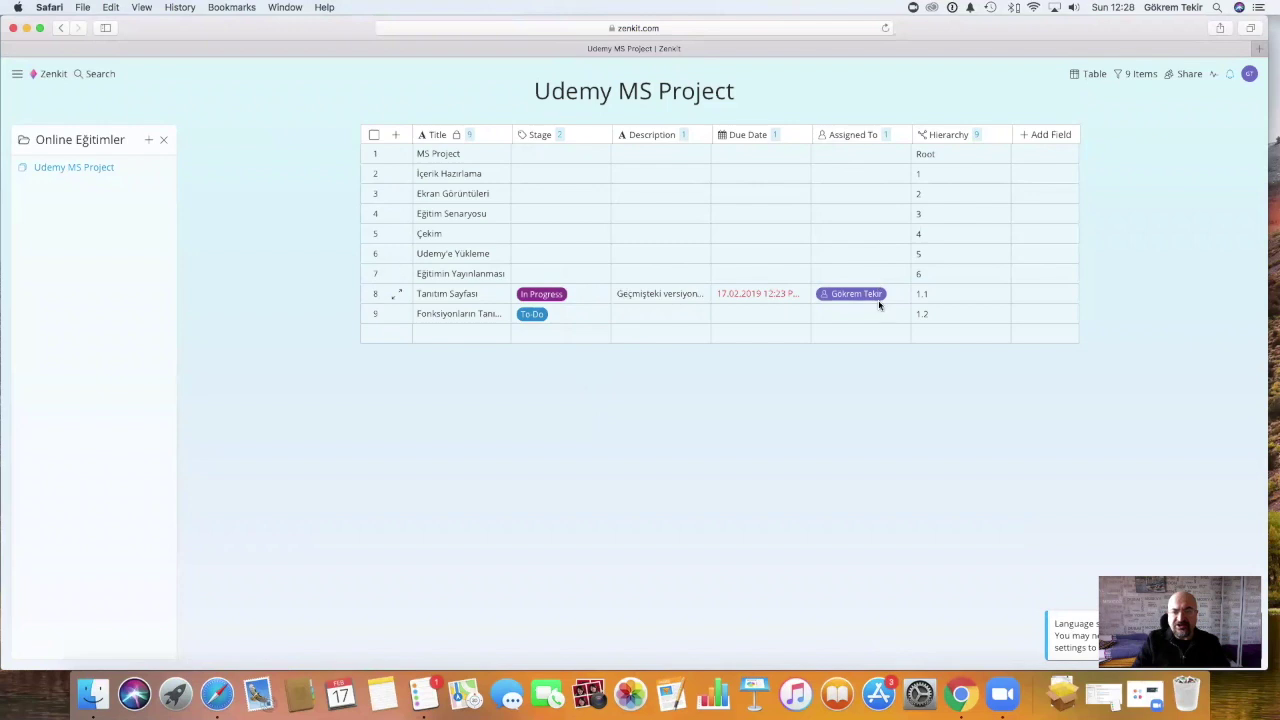
click(1046, 134)
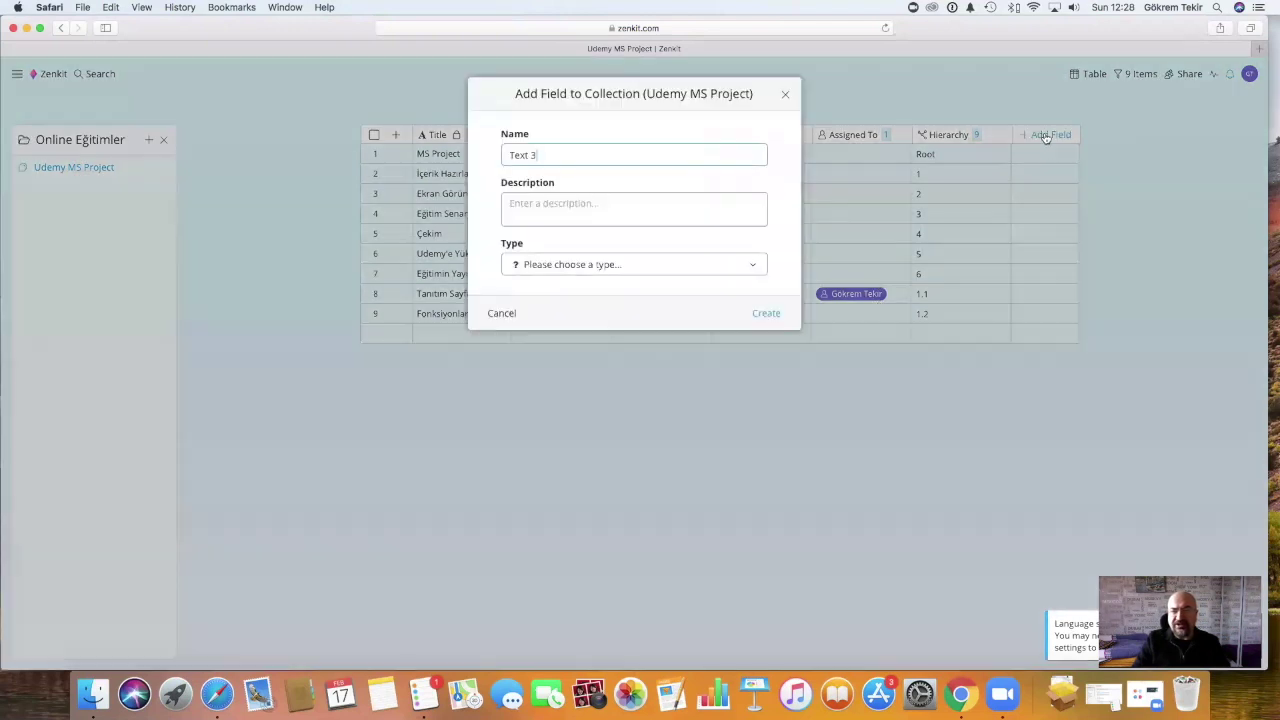
click(502, 313)
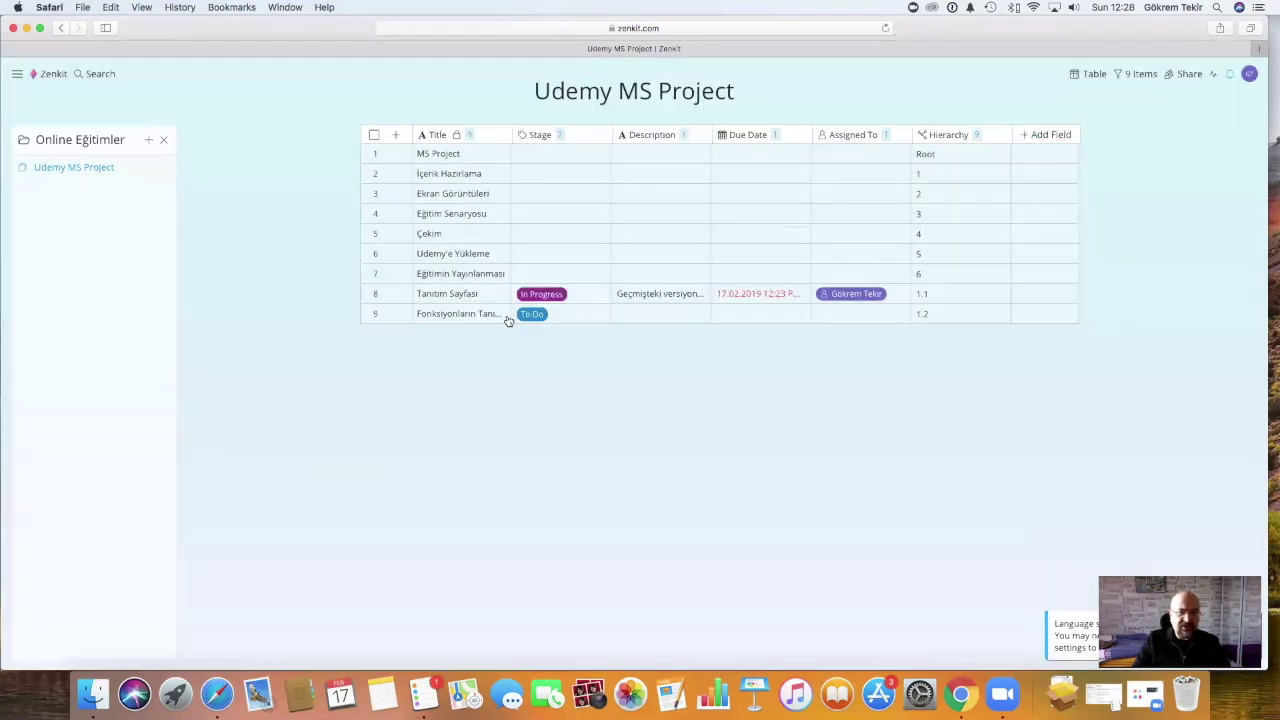
- Schedule Eğitimin Yayınlanması on 7 March 2019 and Çekim on 5 March 2019 in the Calendar view
click(1095, 77)
click(1010, 207)
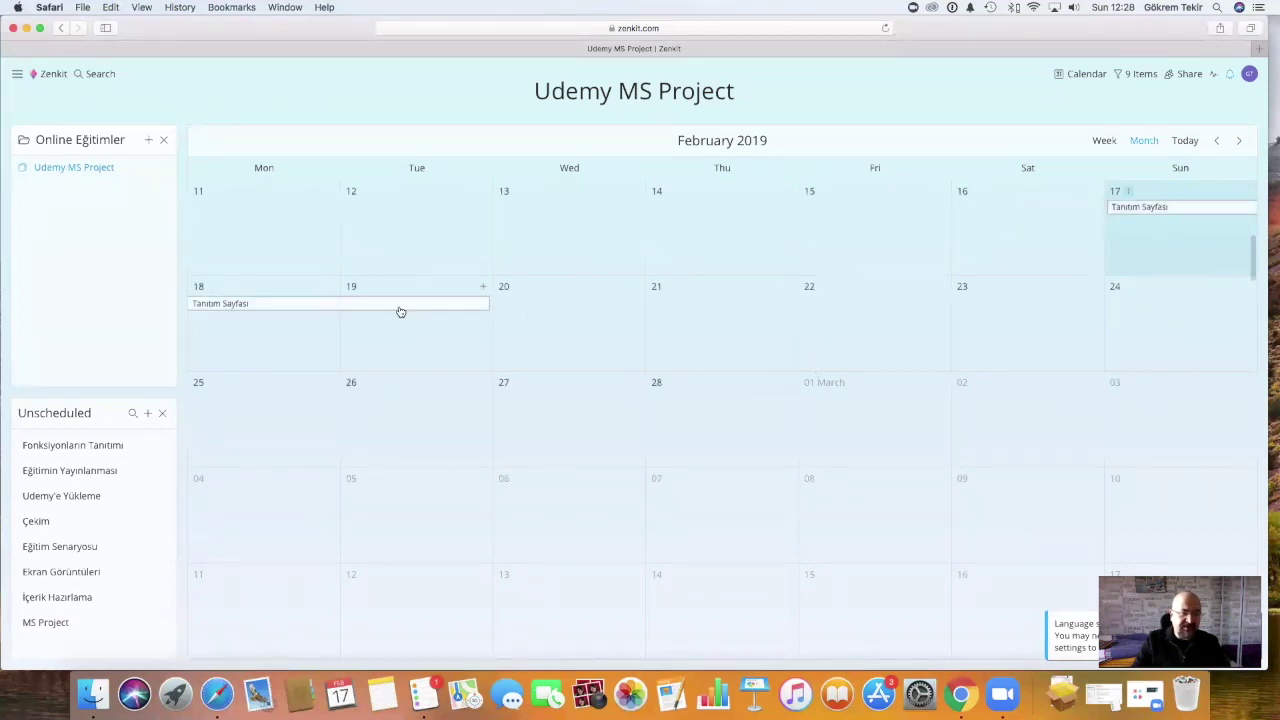
drag(81, 474, 677, 510)
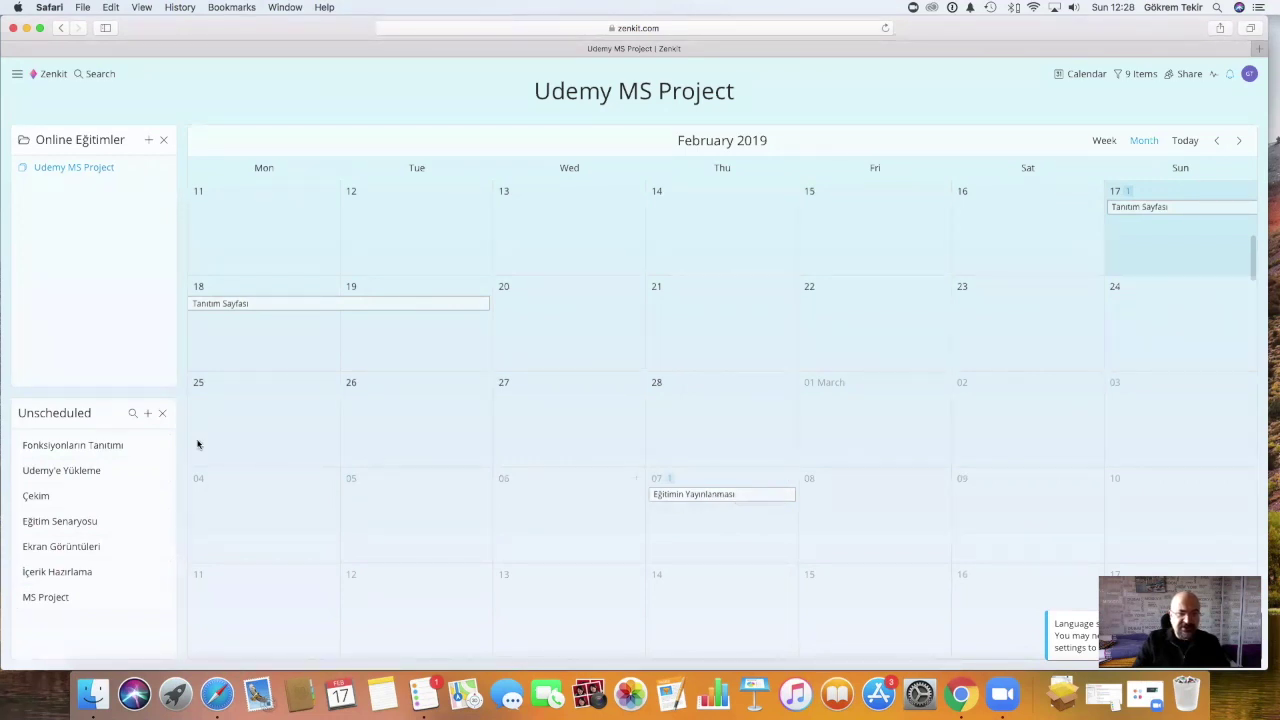
drag(32, 496, 381, 503)
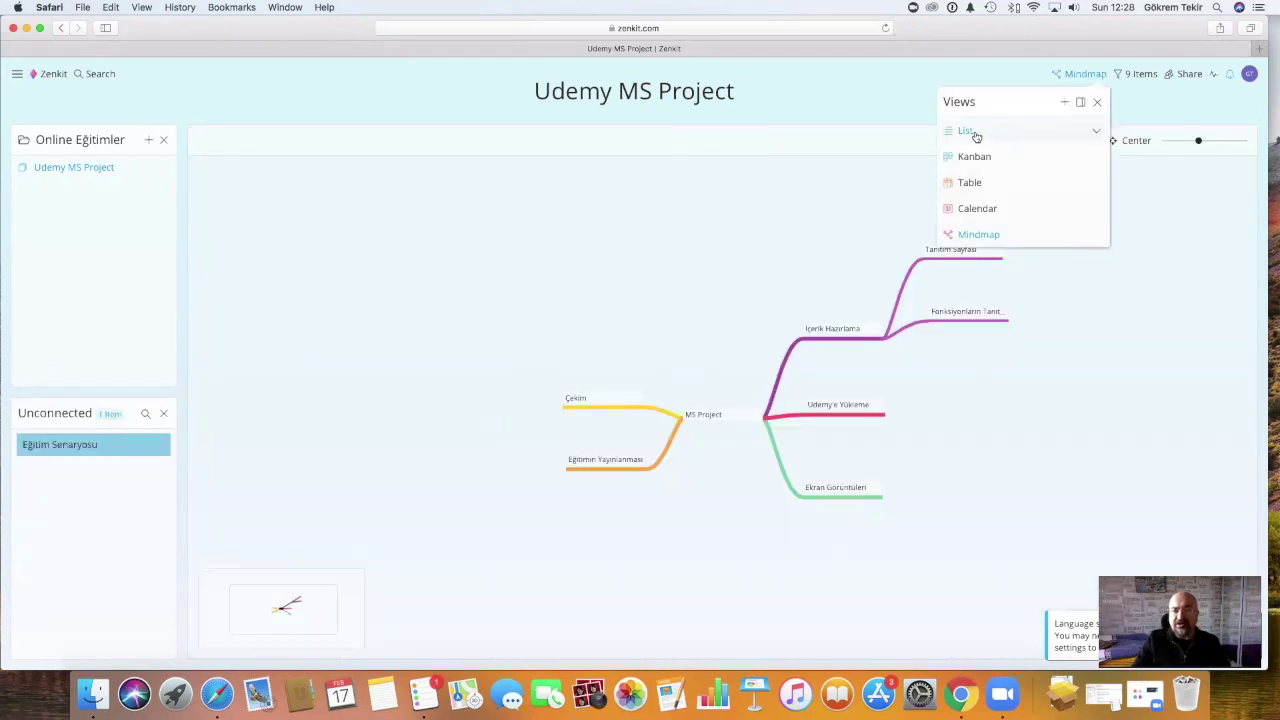
- Show Udemy MS Project as a list and create a new collection named "Online Proje Yönetimi Eğitimi" in the Online Eğitimler workspace
click(977, 134)
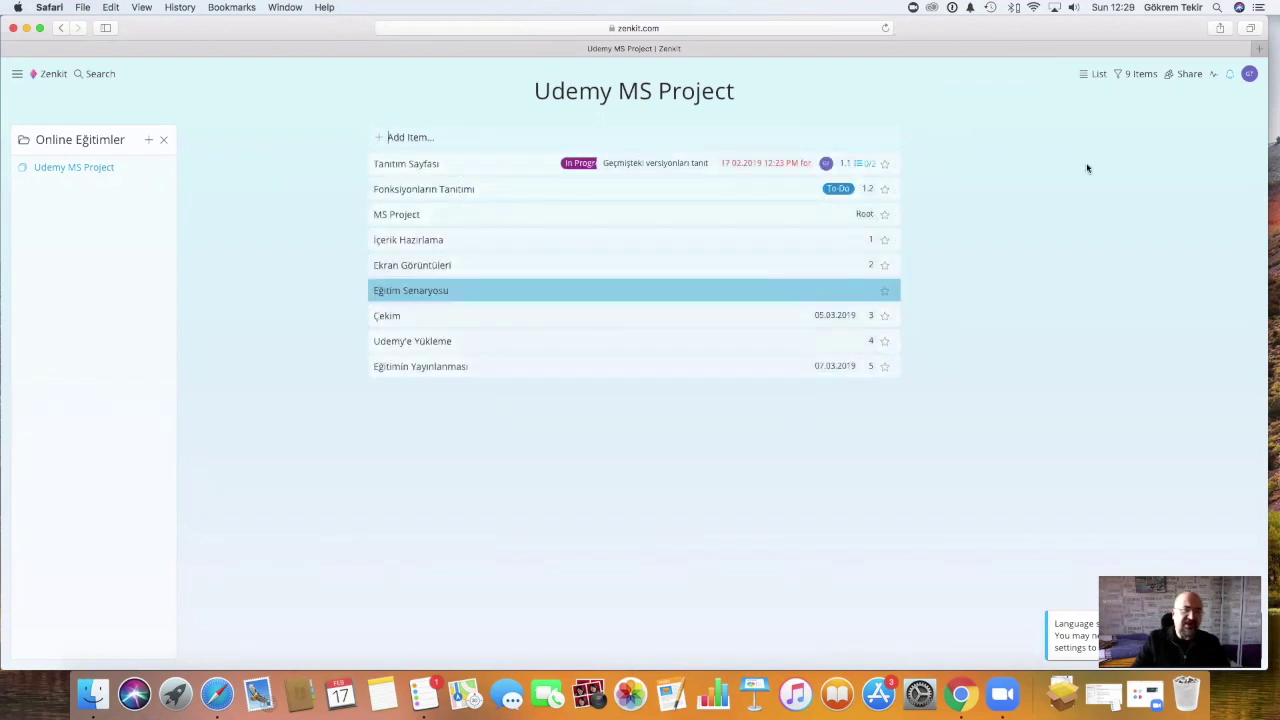
click(149, 142)
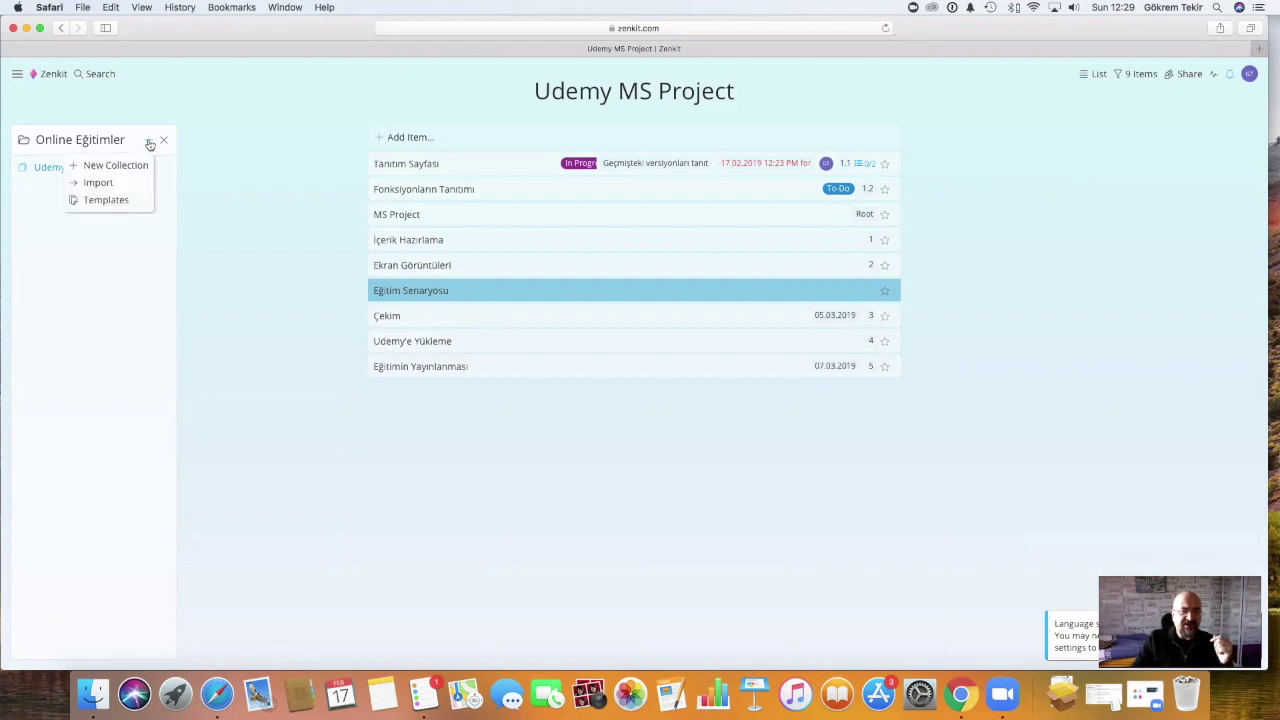
click(141, 168)
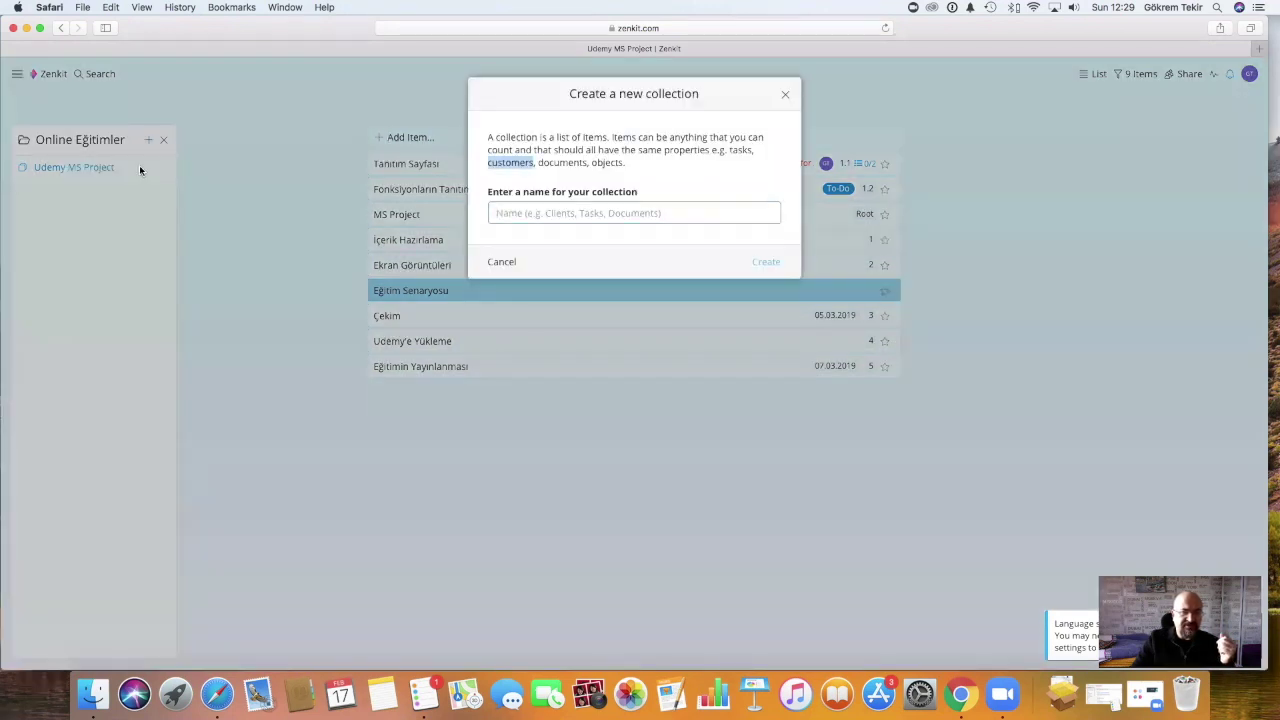
text(Online Proje Yönetimi Eğitimi)
click(767, 262)
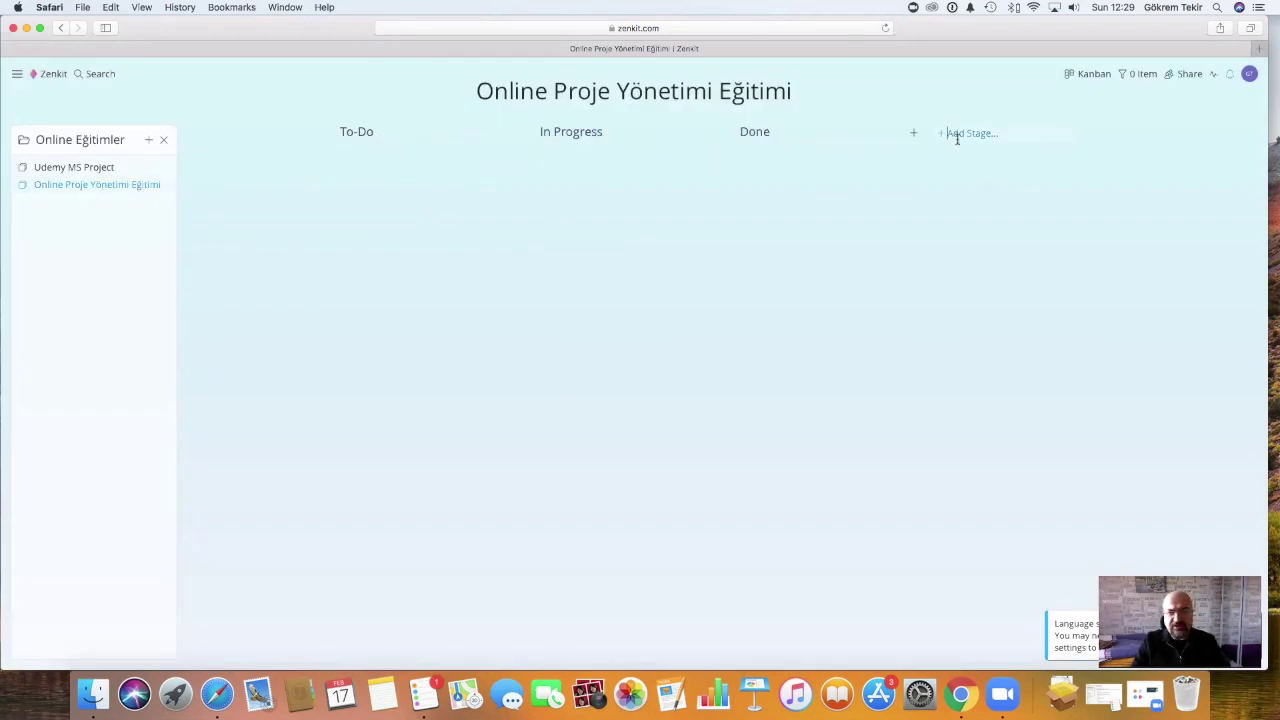
- Review the views available for the new collection and compare it with Udemy MS Project by switching between the two
click(1081, 75)
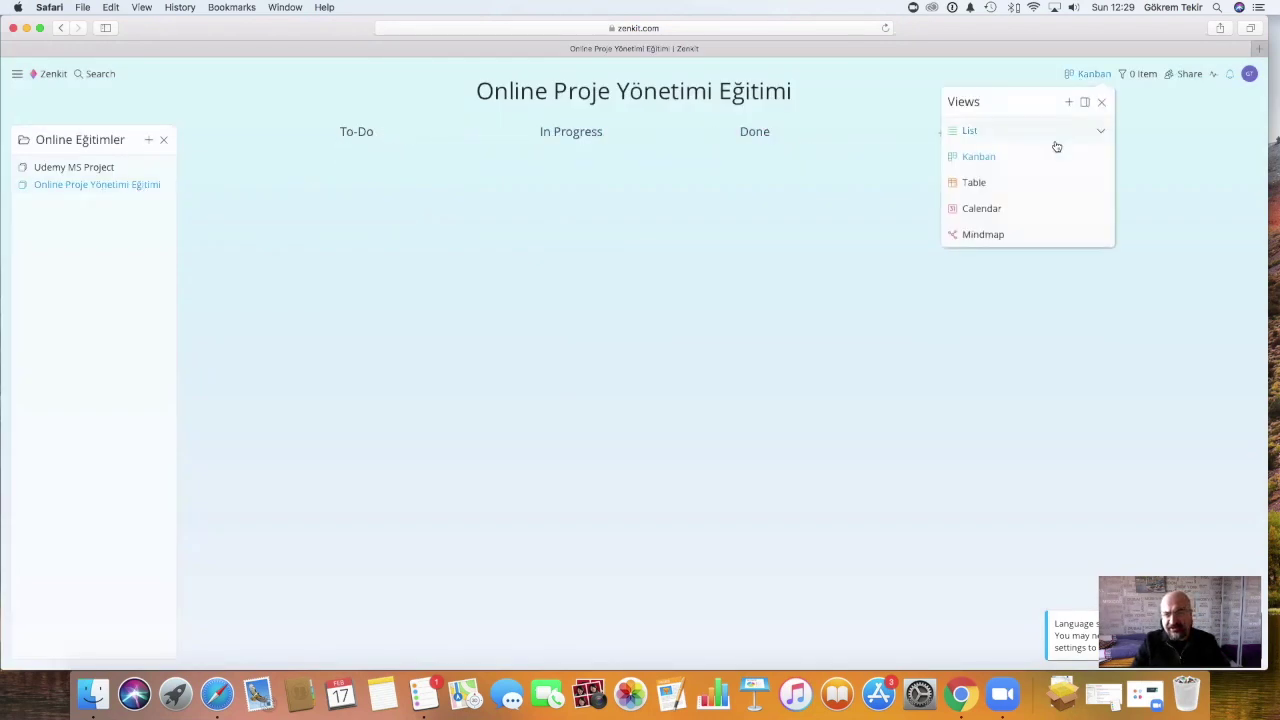
click(83, 167)
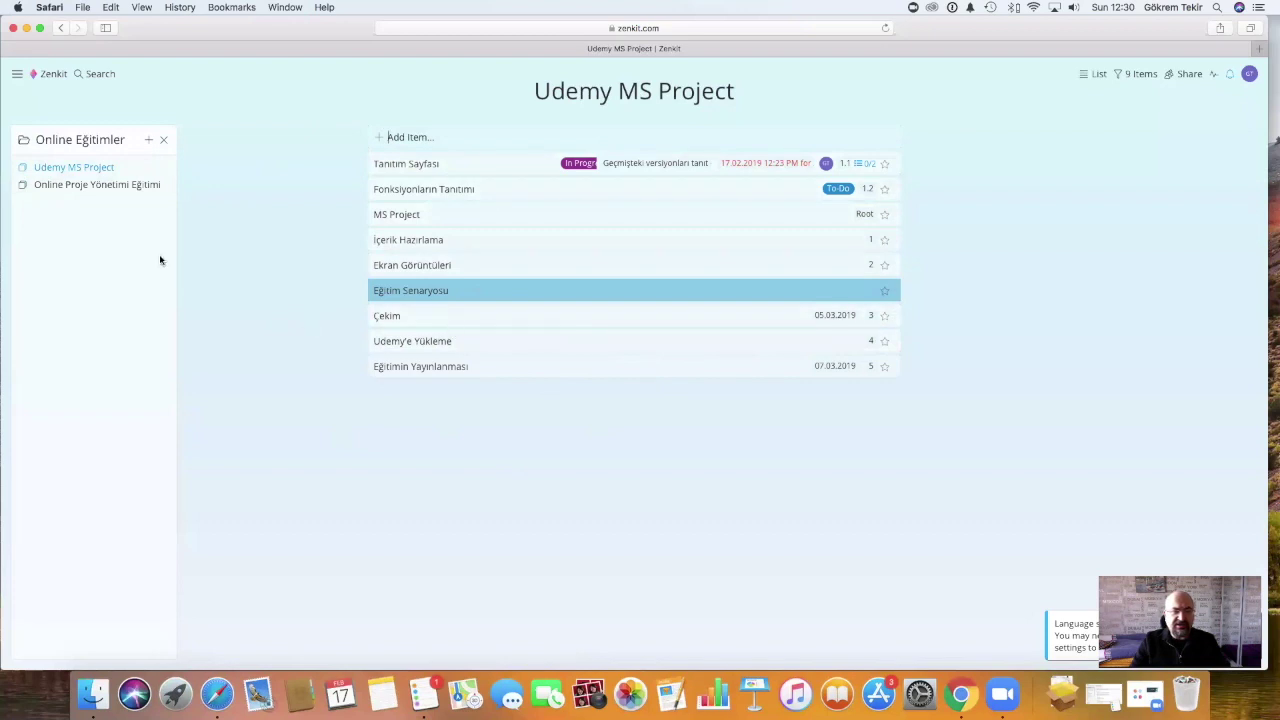
click(79, 187)
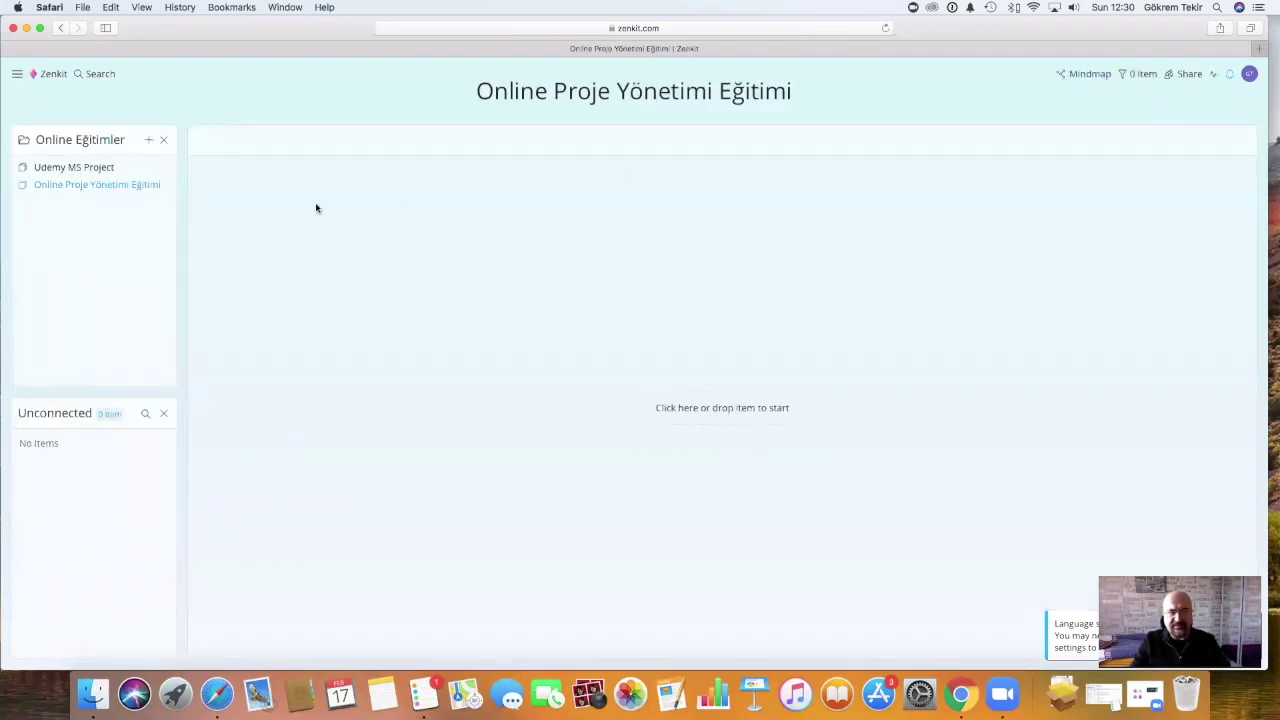
click(94, 168)
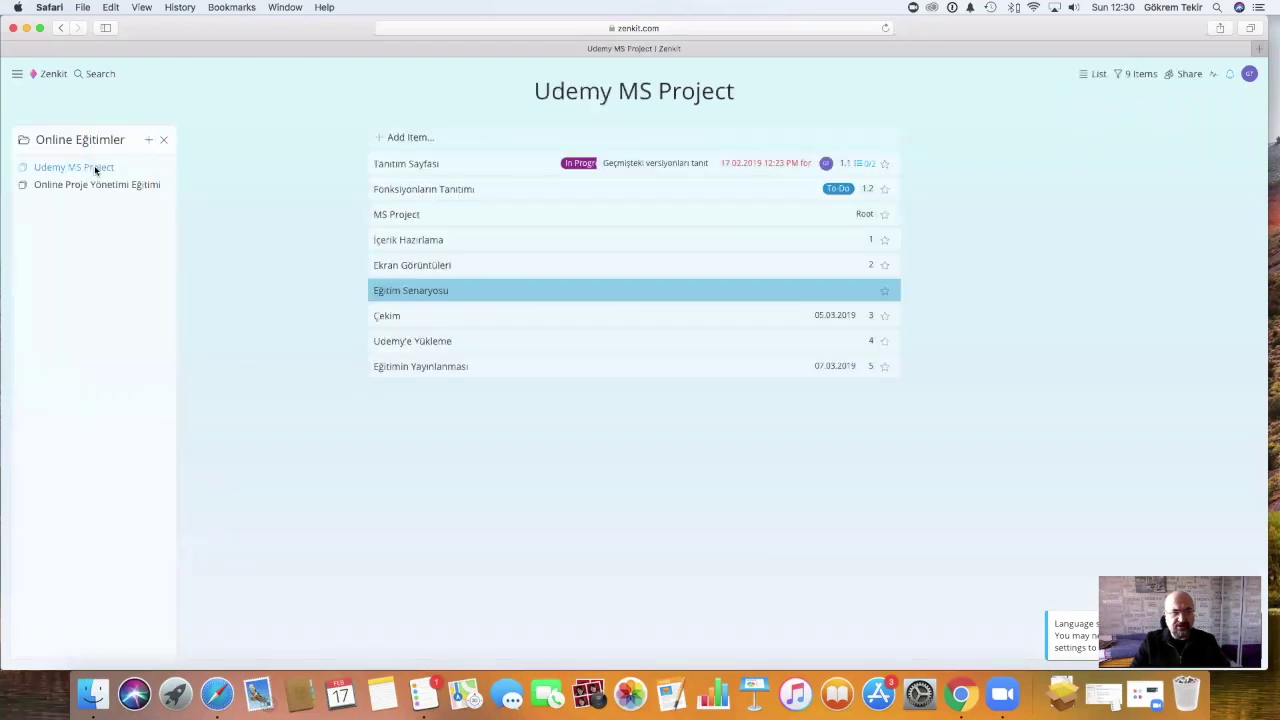
- Open the Online Eğitimler workspace and add the item "PROJE YÖNETIMI Outline Hazırla" to the To-Do stage of Online Proje Yönetimi Eğitimi
click(17, 76)
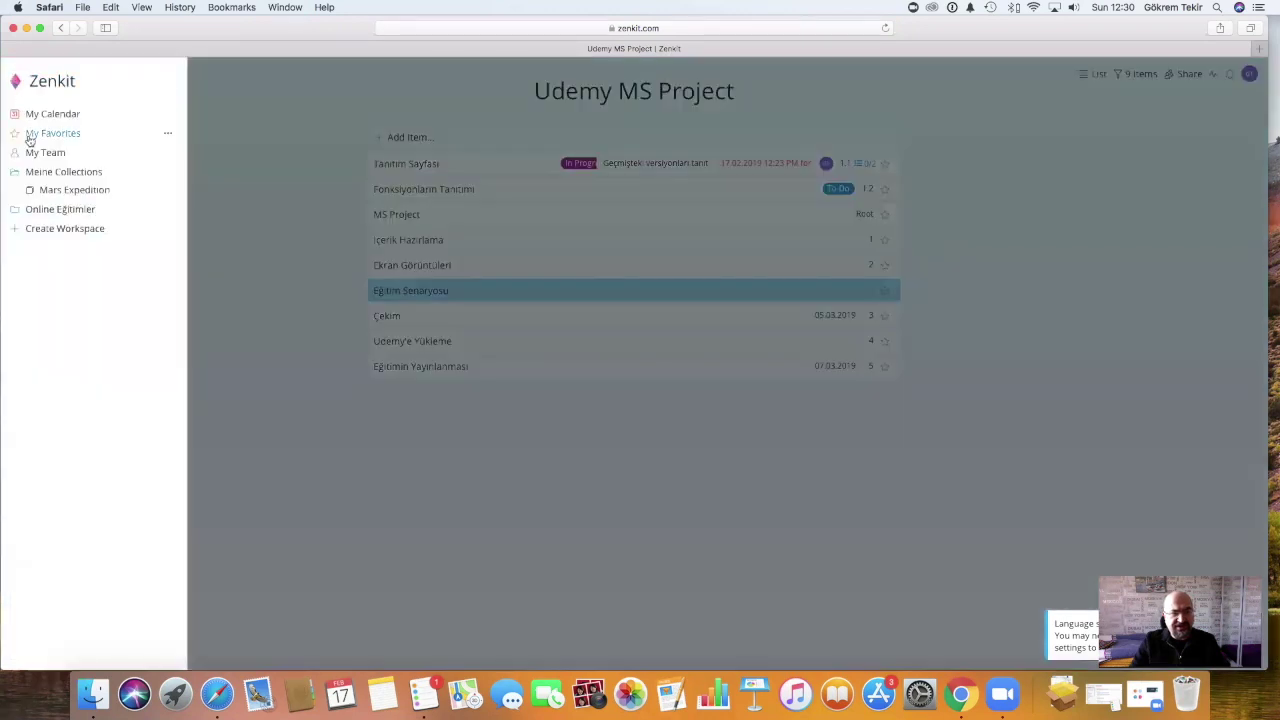
click(60, 209)
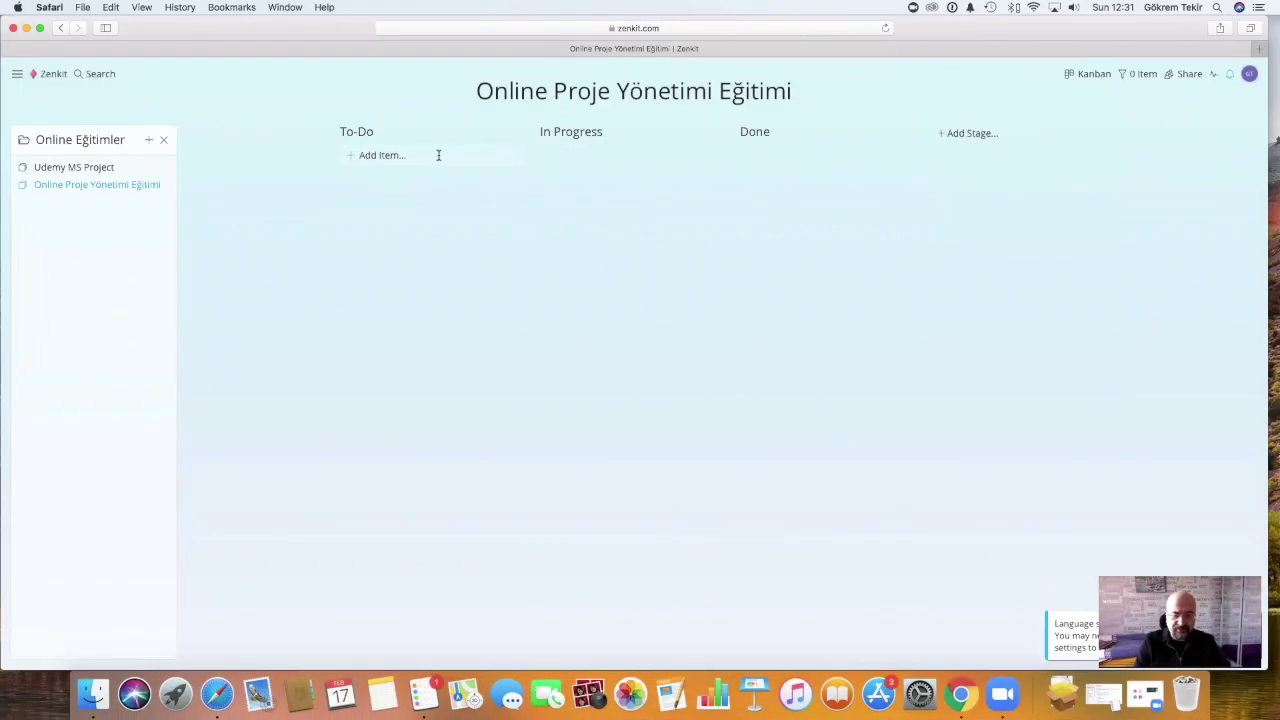
click(438, 155)
text(PROJE YÖNETIMI )
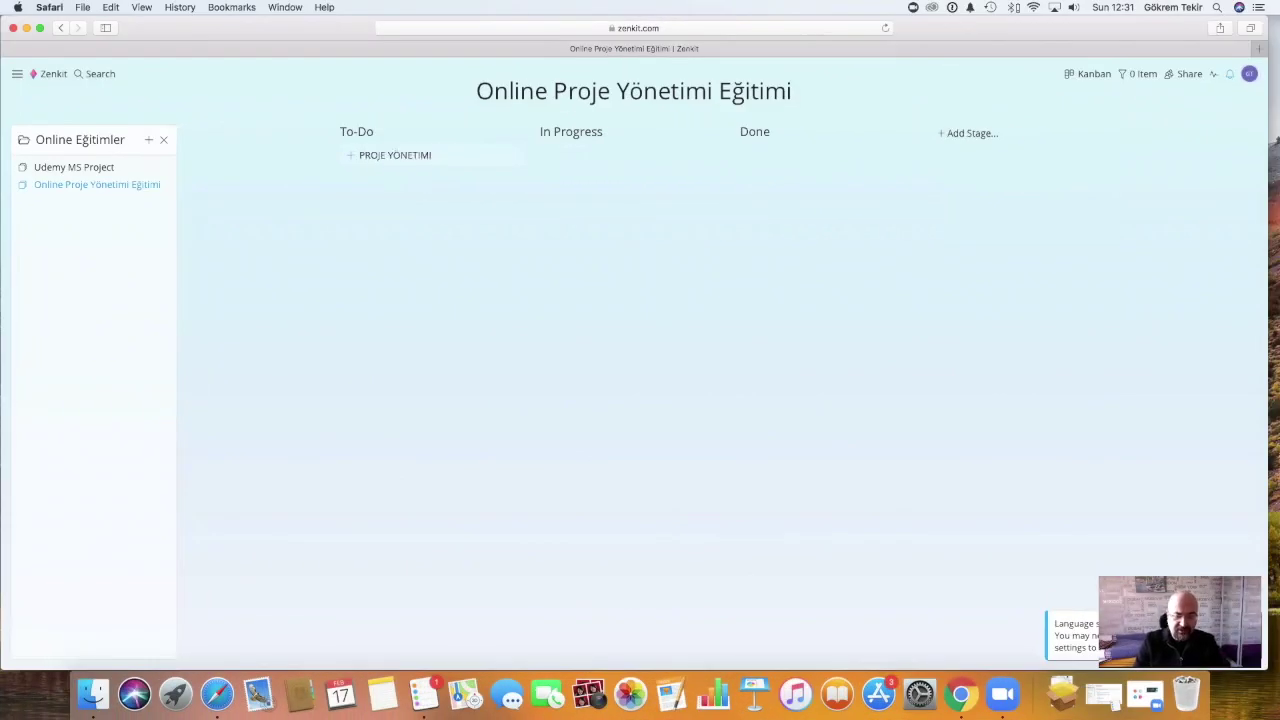
text(Outline Hazırla)
key(Return)
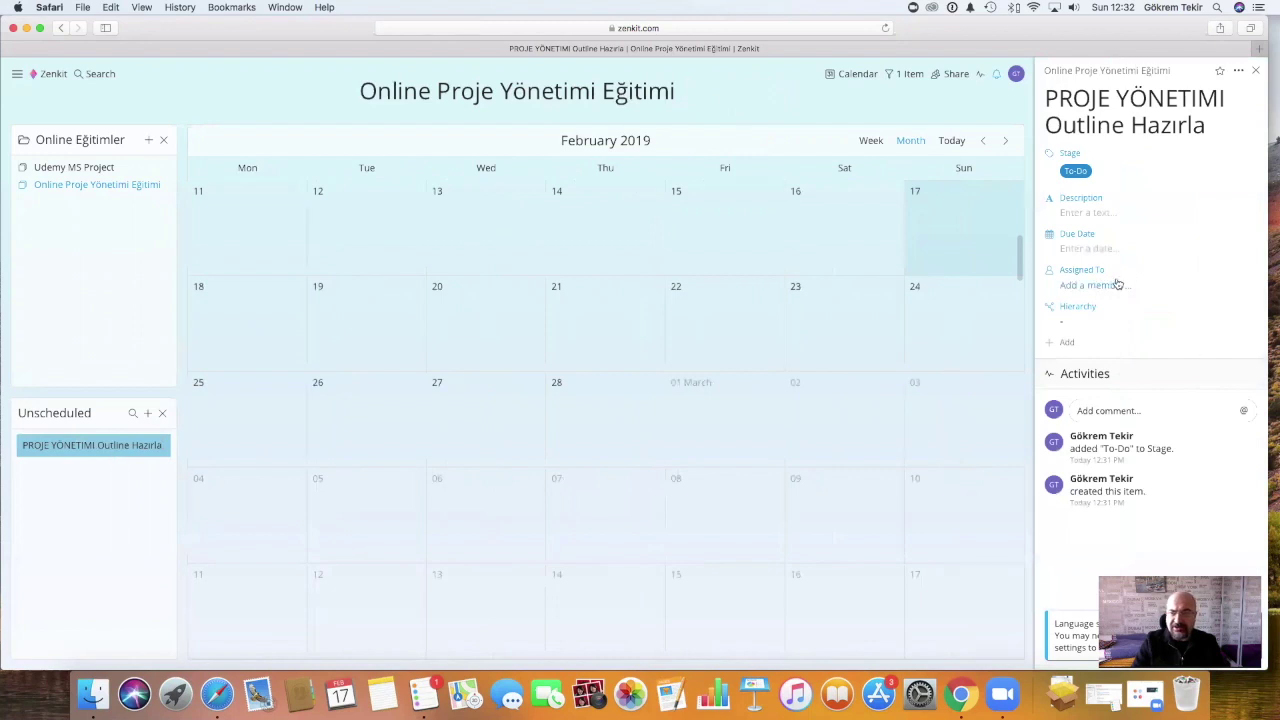
- Assign PROJE YÖNETIMI Outline Hazırla to the listed workspace member and schedule it on 6 March 2019 in the calendar
click(1098, 290)
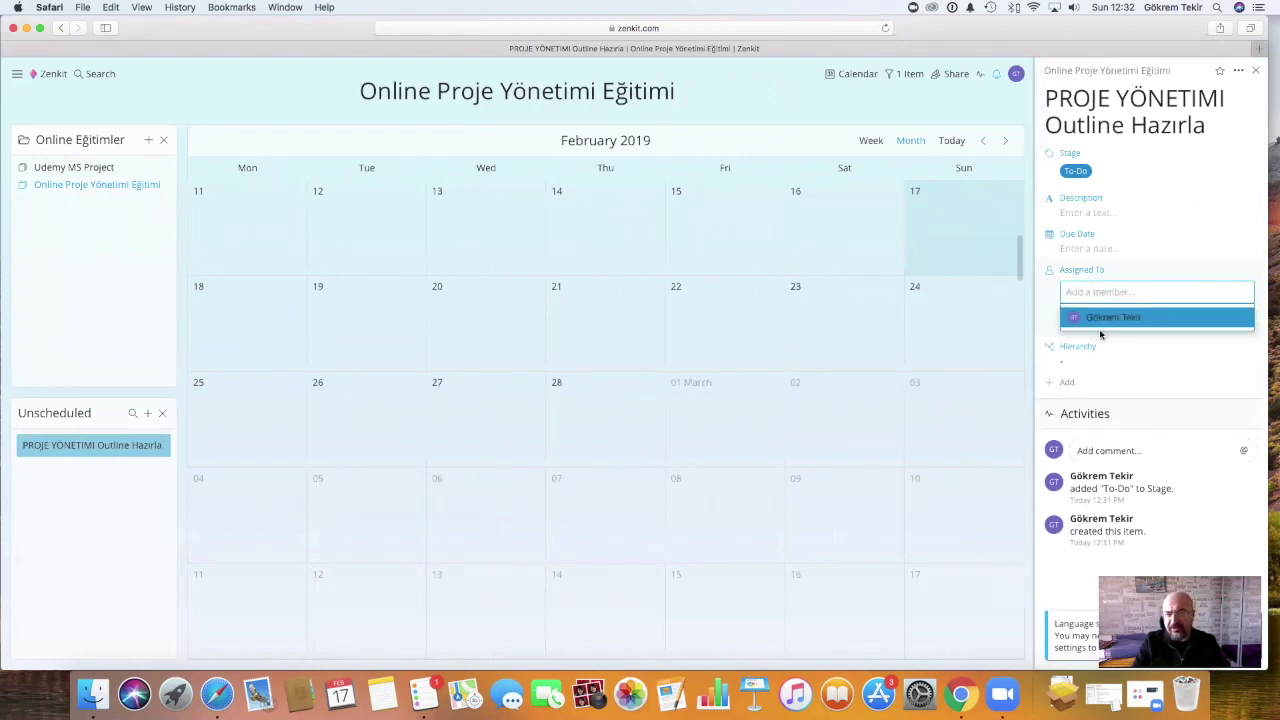
click(1100, 316)
drag(114, 446, 503, 509)
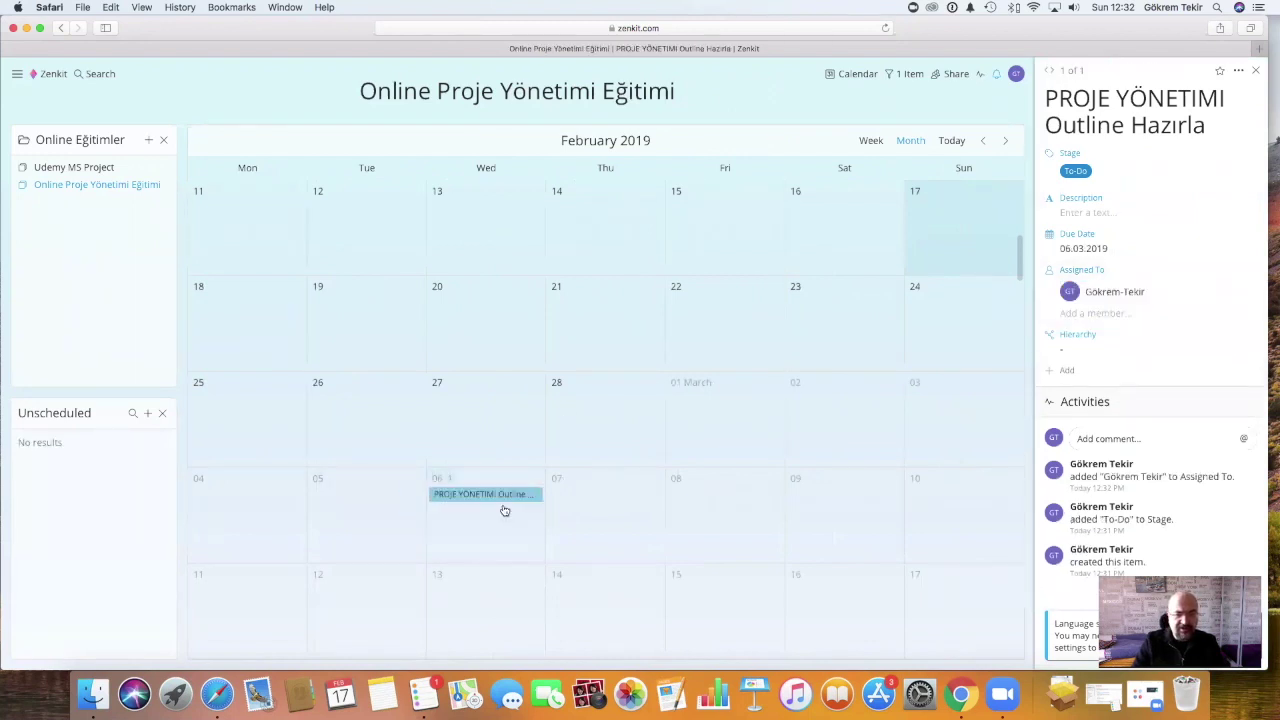
click(1256, 71)
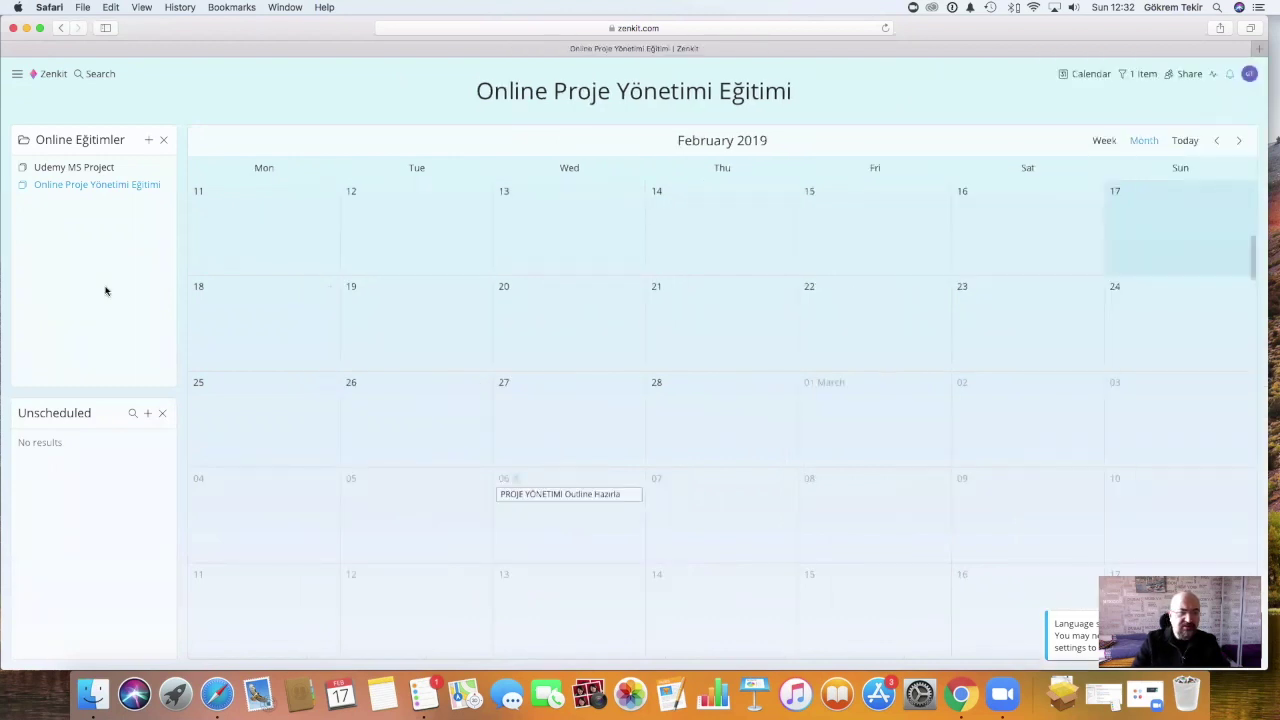
- Open the Udemy MS Project calendar and move ahead one month to view its scheduled items
click(78, 168)
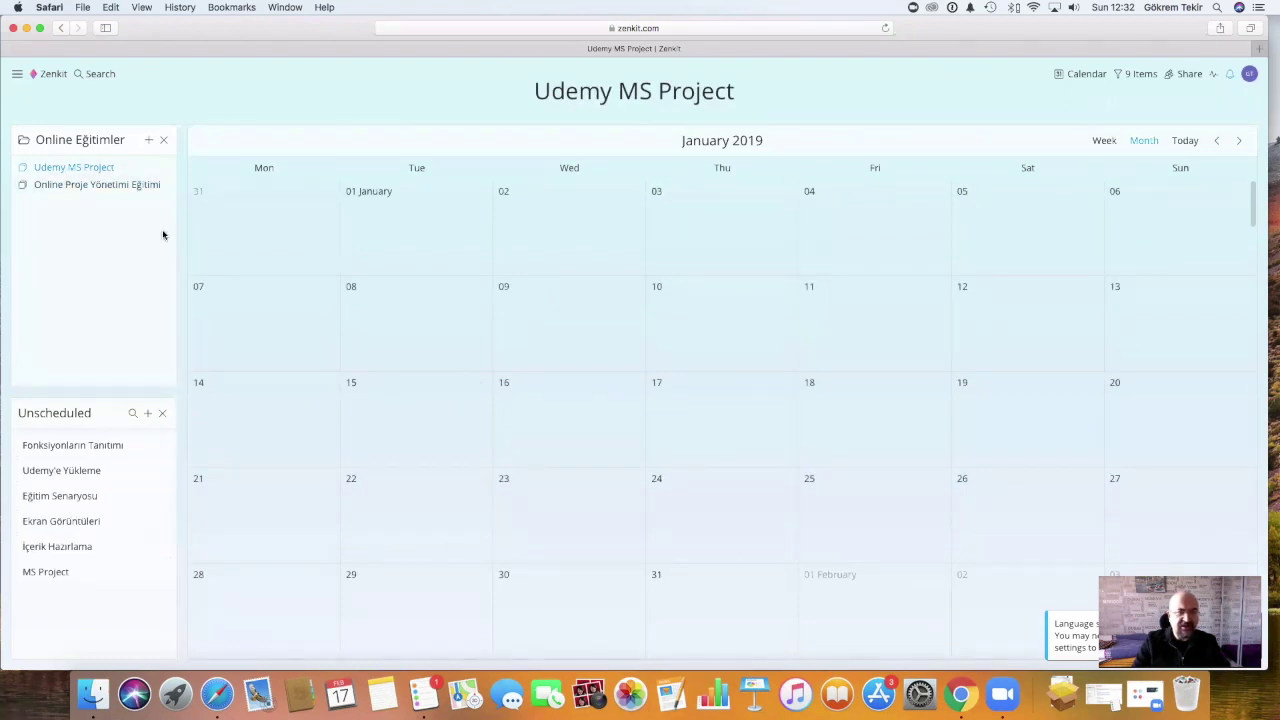
click(1239, 140)
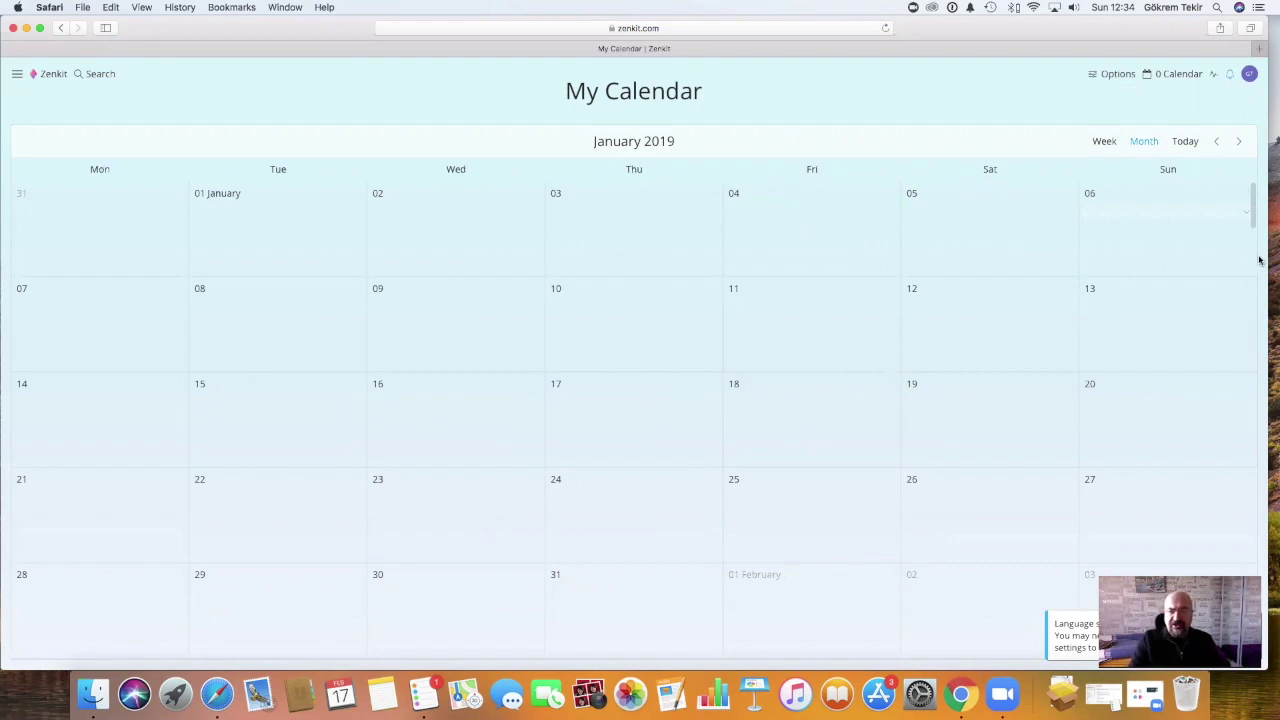
- Open My Calendar at February 2019 and add the Udemy MS Project collection as a calendar
scroll(1257, 261, down, 10)
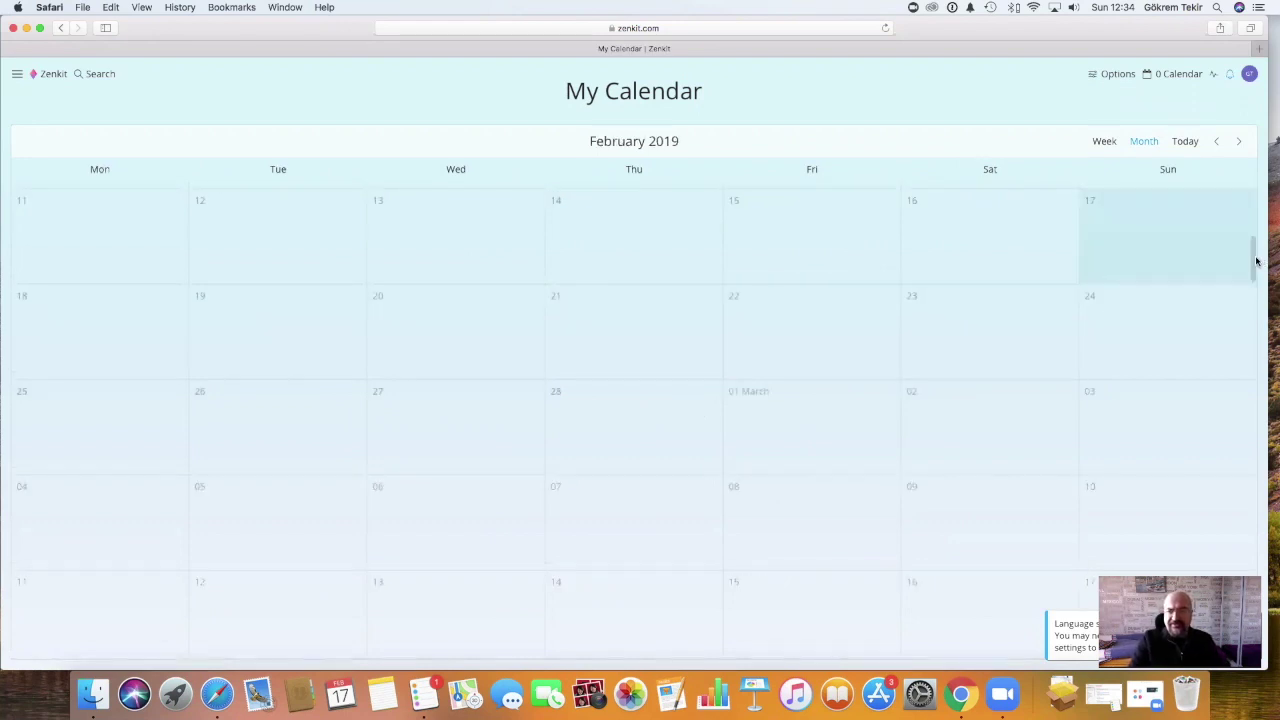
click(18, 76)
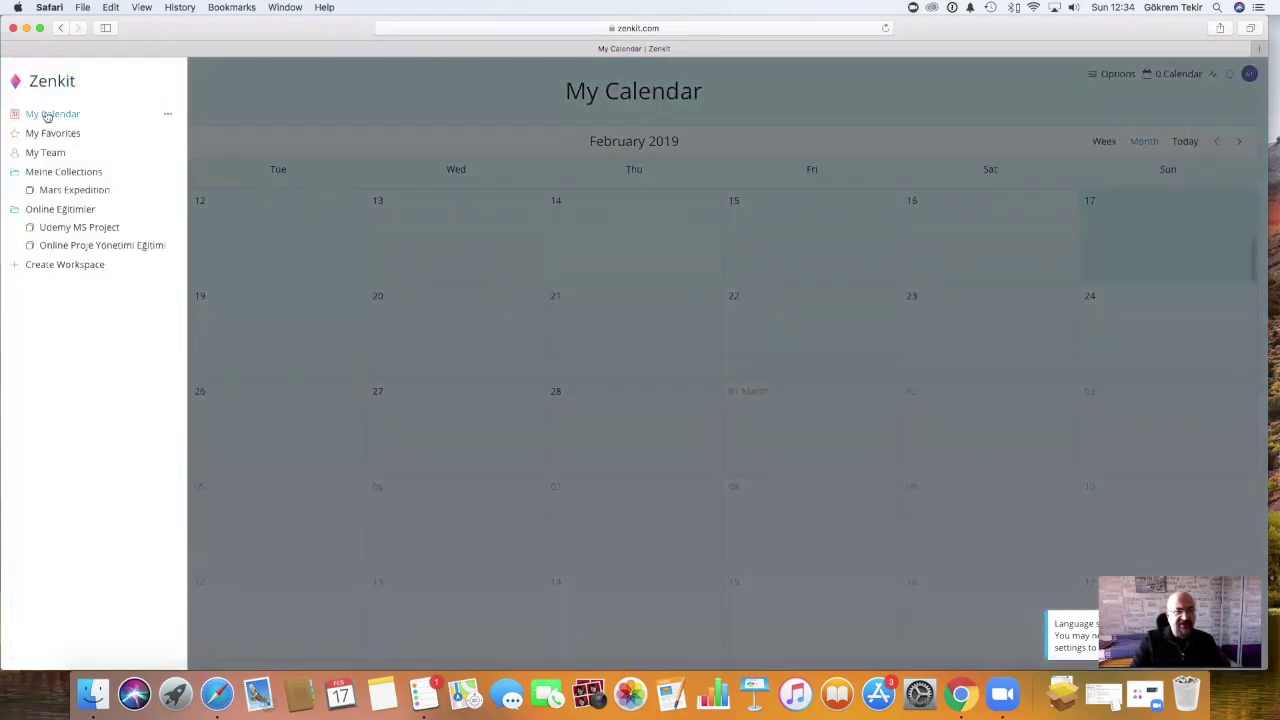
click(47, 117)
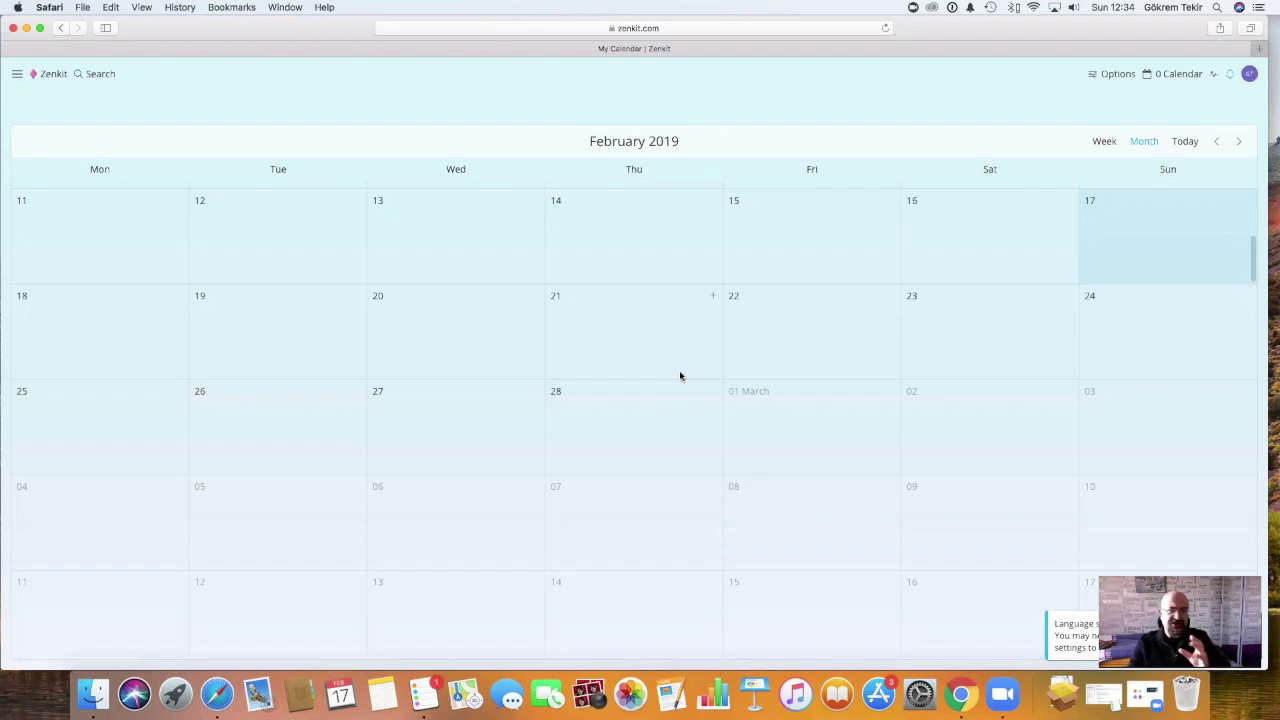
click(1195, 75)
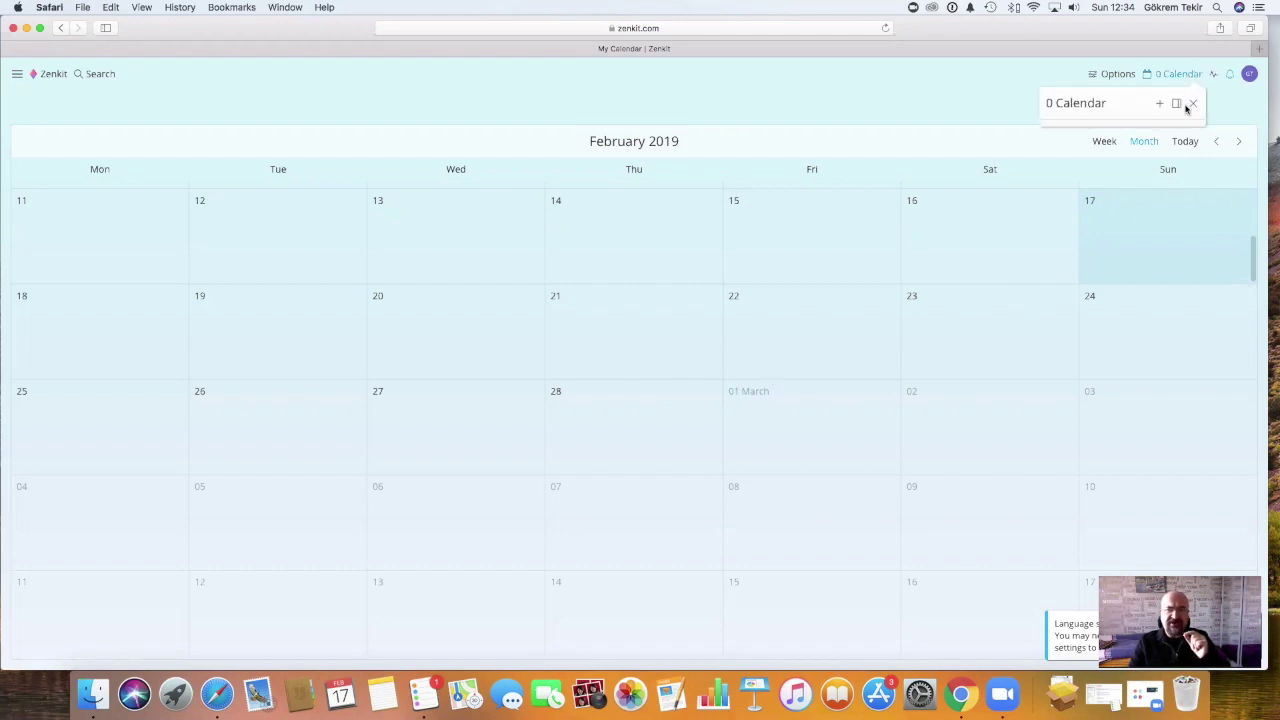
click(1160, 104)
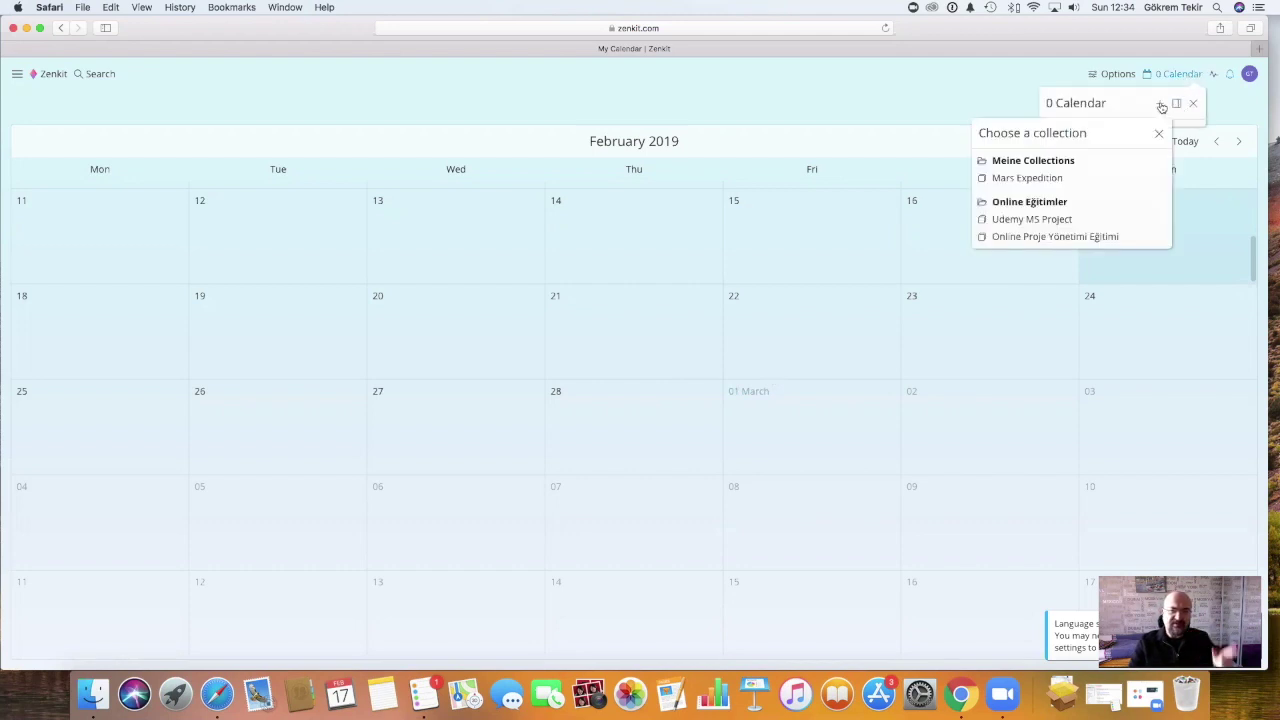
click(1084, 222)
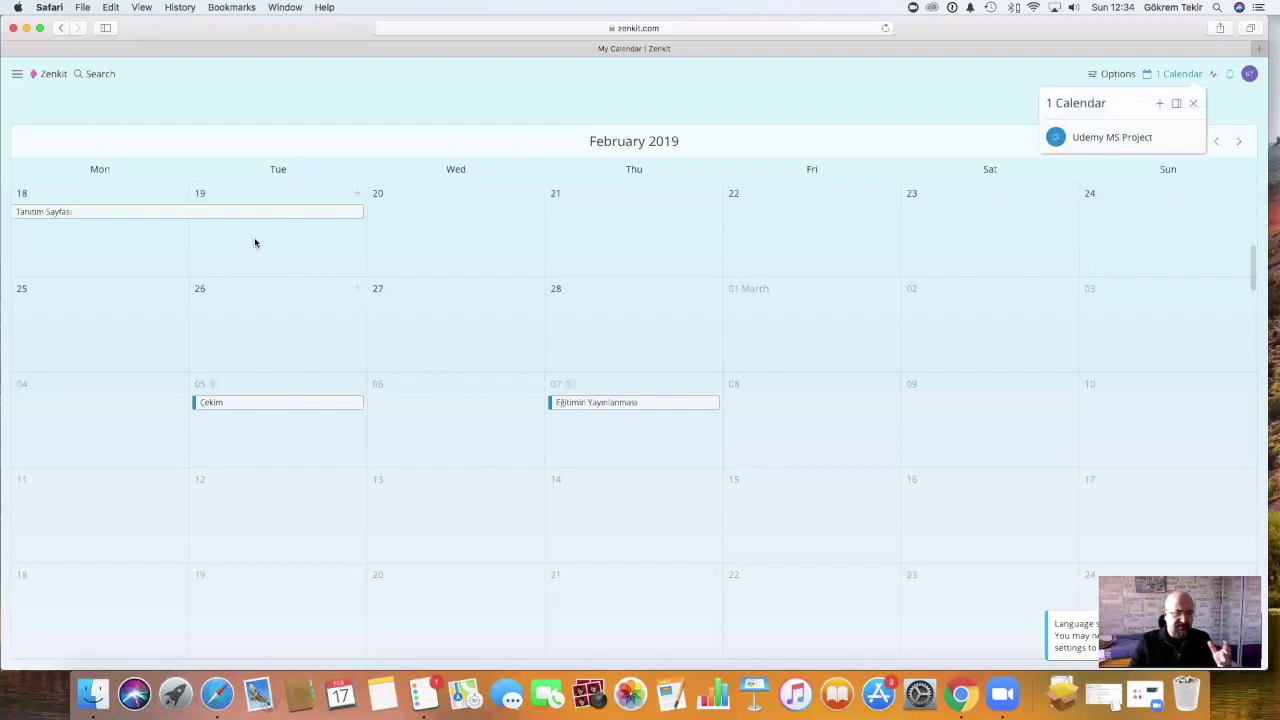
- Add the Online Proje Yönetimi Eğitimi collection to My Calendar and view both collections' items for February and March 2019
click(1160, 103)
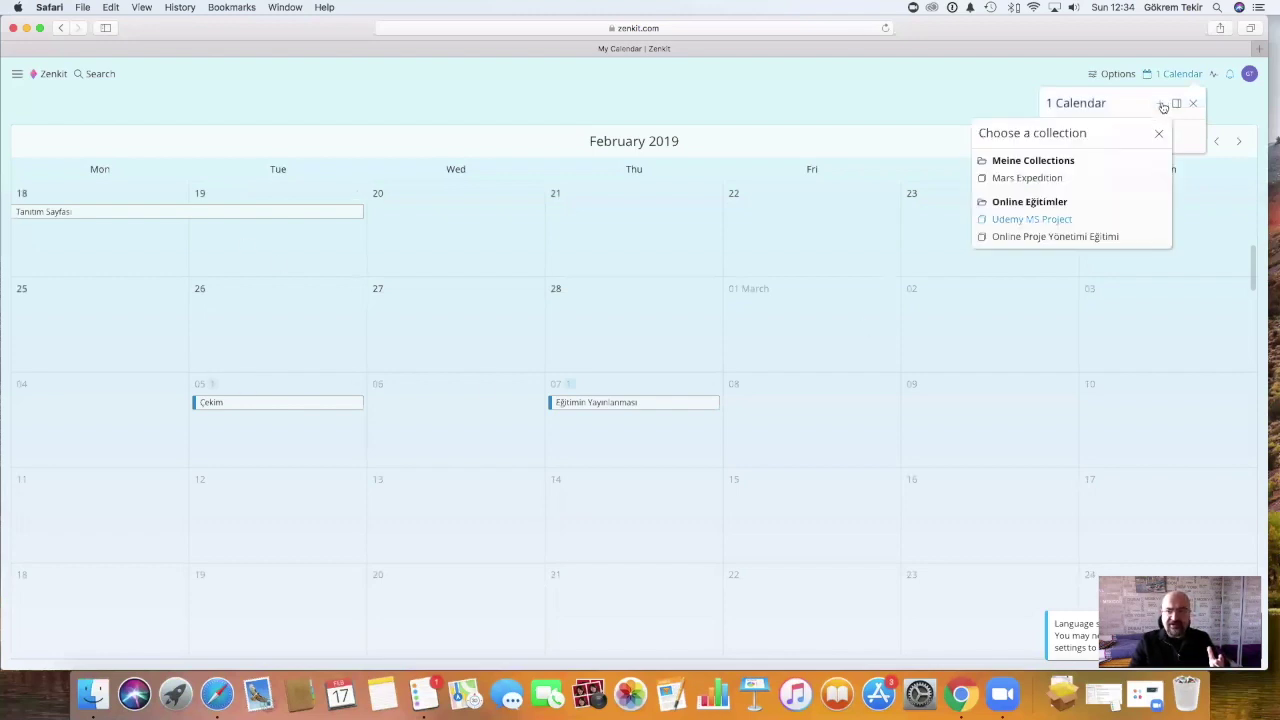
click(1106, 238)
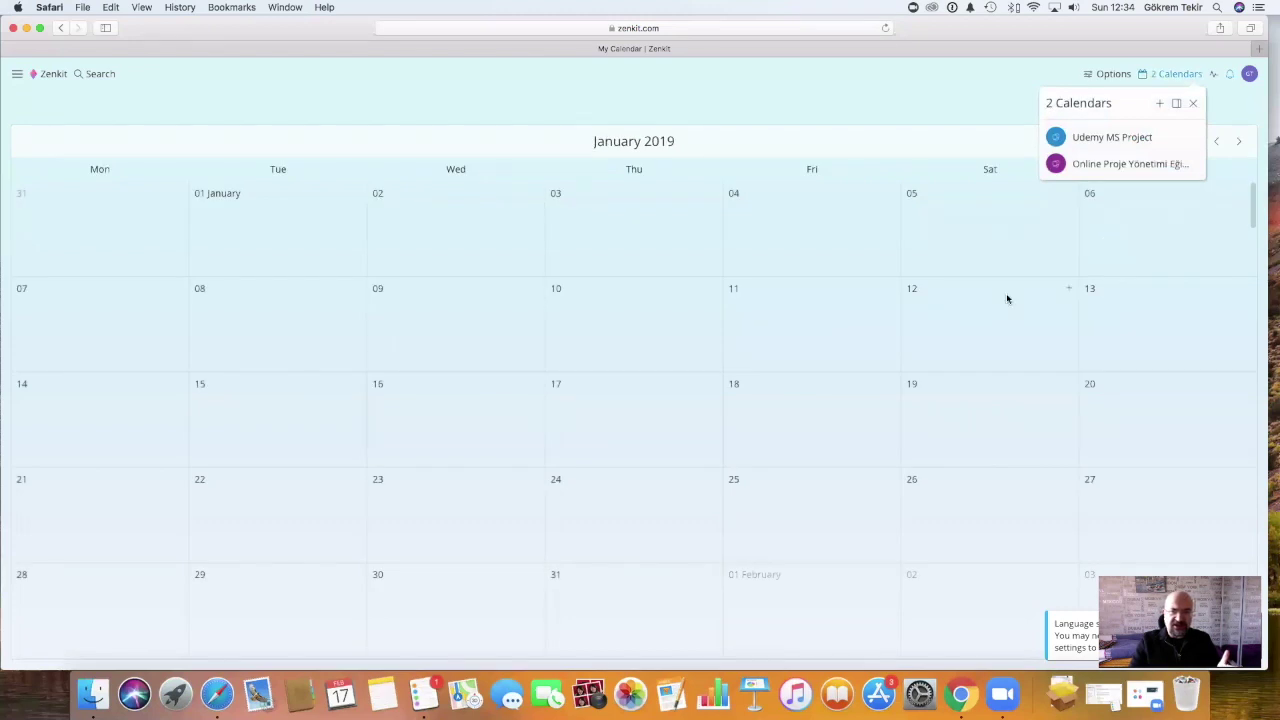
click(1192, 104)
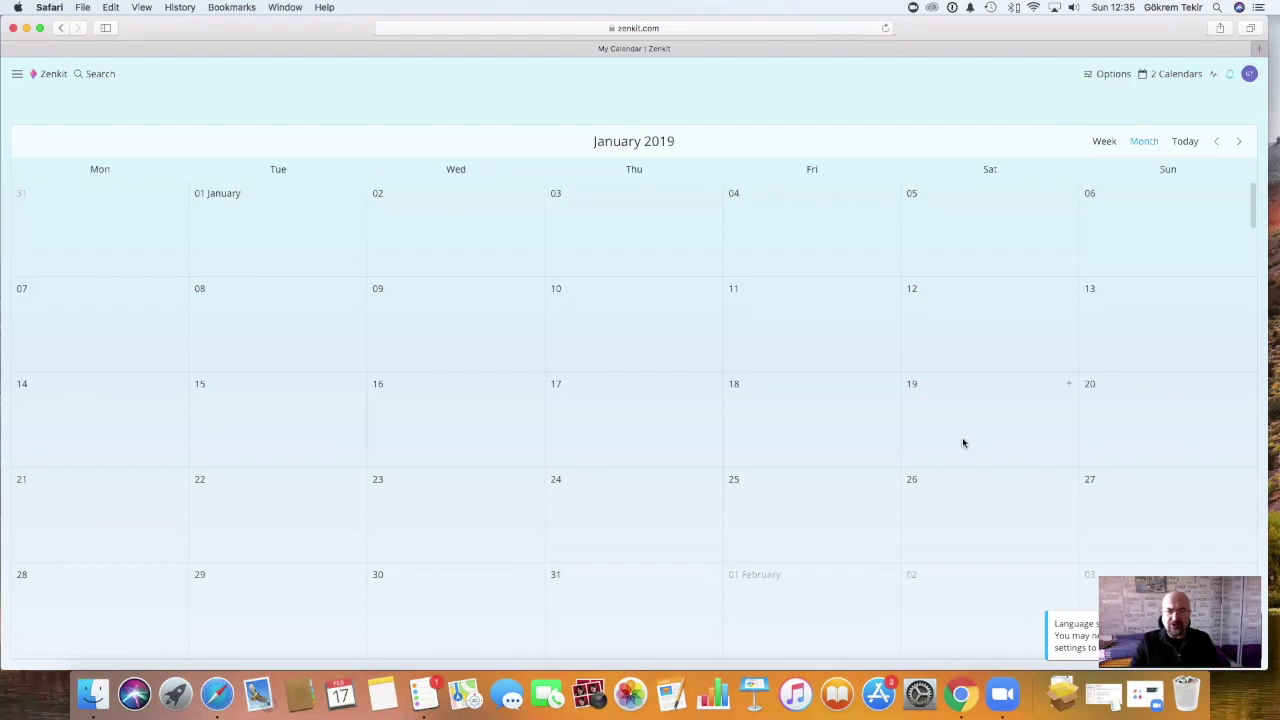
scroll(963, 443, down, 10)
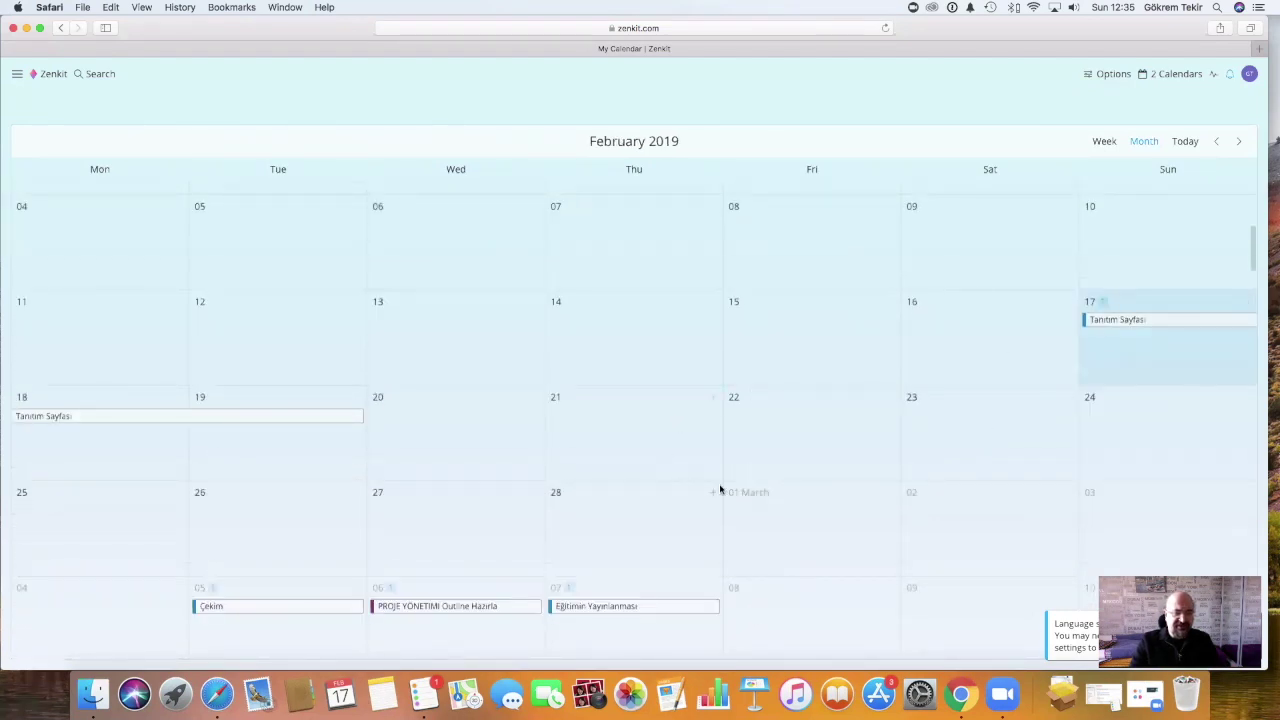
scroll(720, 490, down, 2)
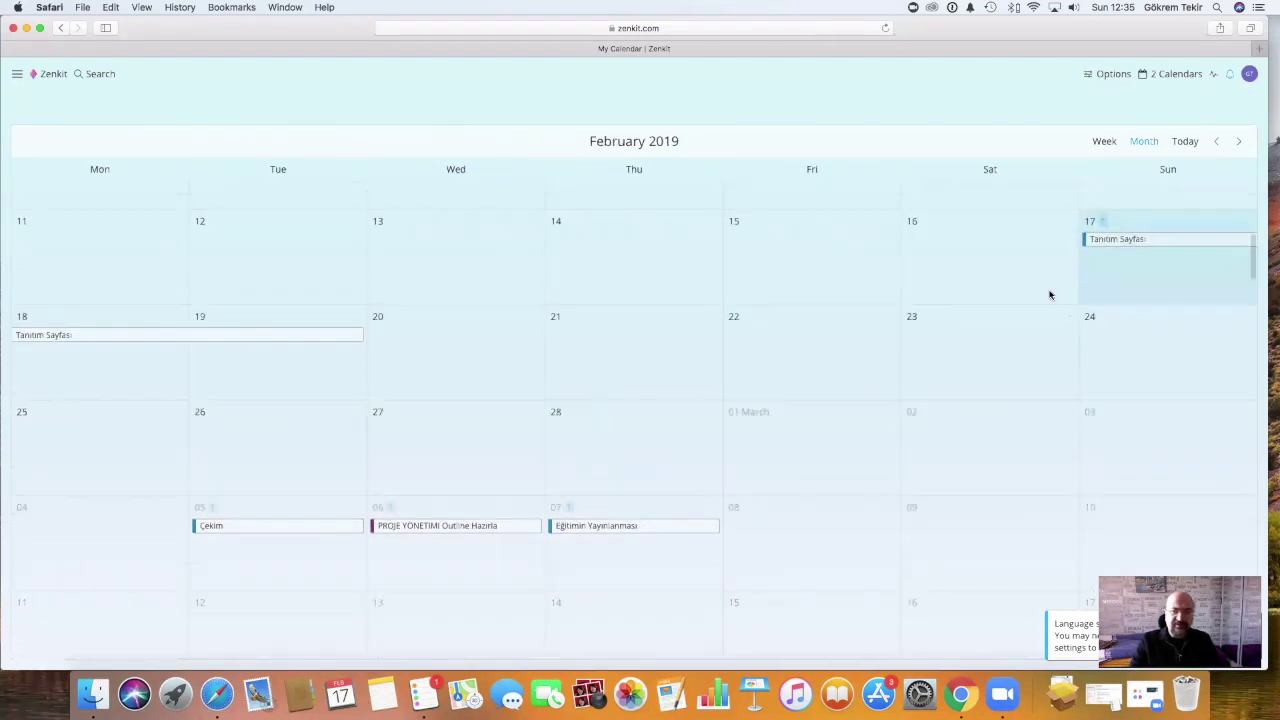
- Enlarge the items in My Calendar to slightly over half of the size range, with image position None
click(1196, 76)
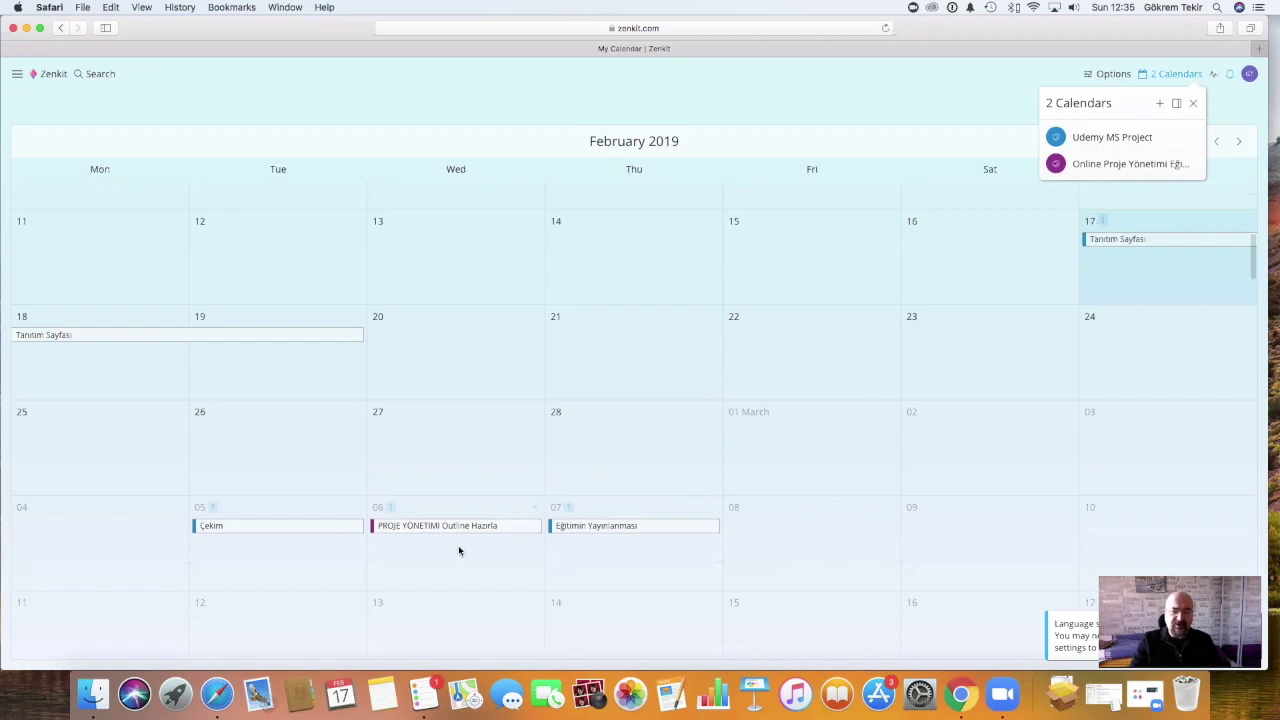
click(1116, 75)
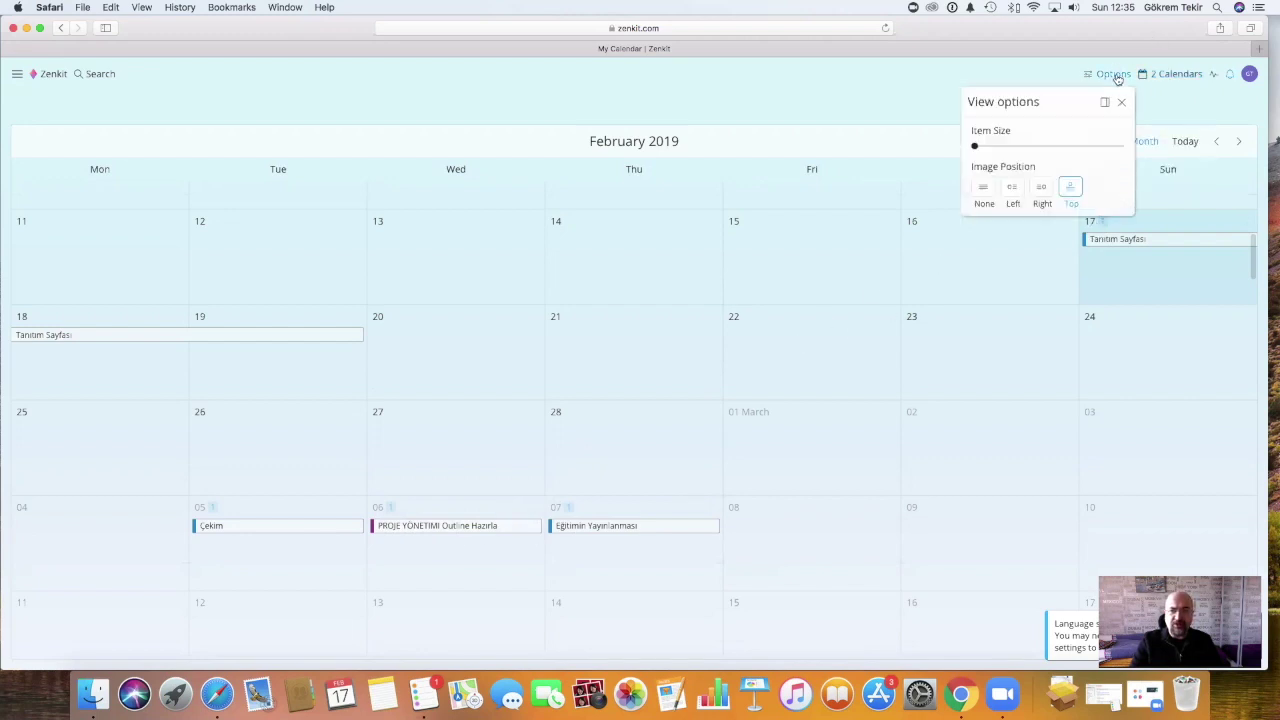
drag(980, 148, 1058, 146)
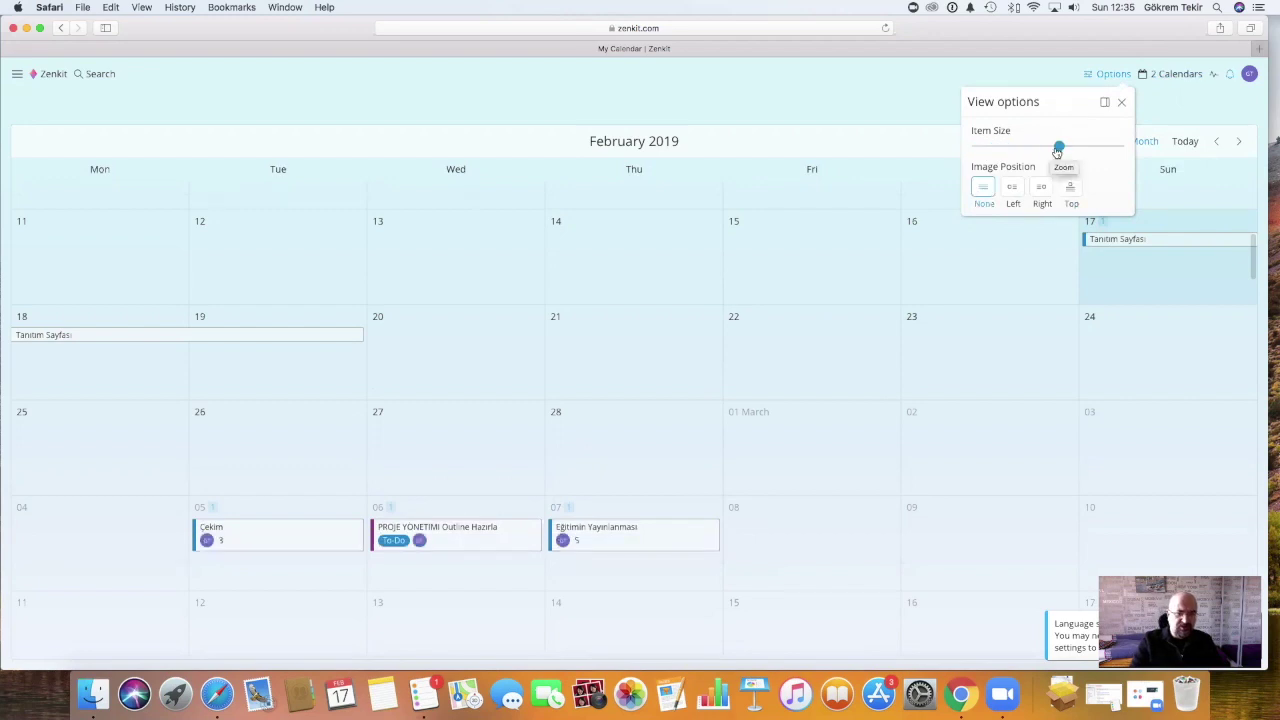
click(1122, 102)
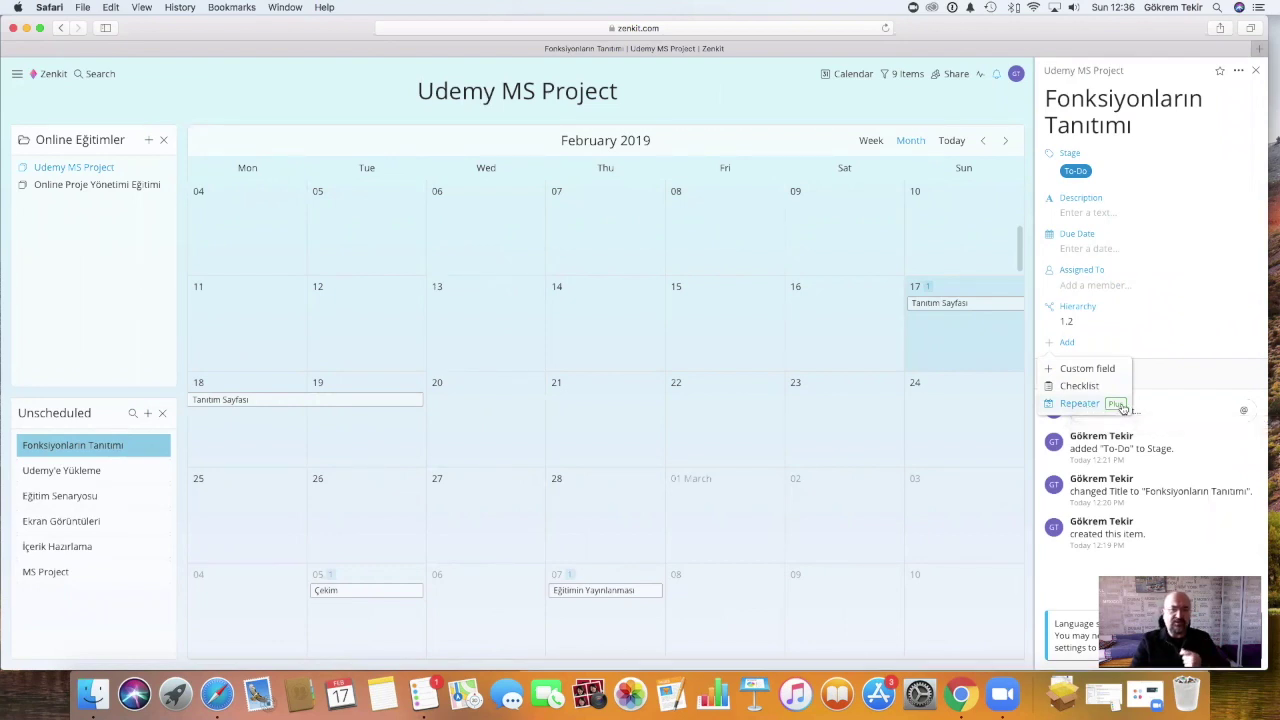
- Open the plan information for the Repeater feature and compare the prices and features of the Personal, Plus and Enterprise plans
click(1116, 404)
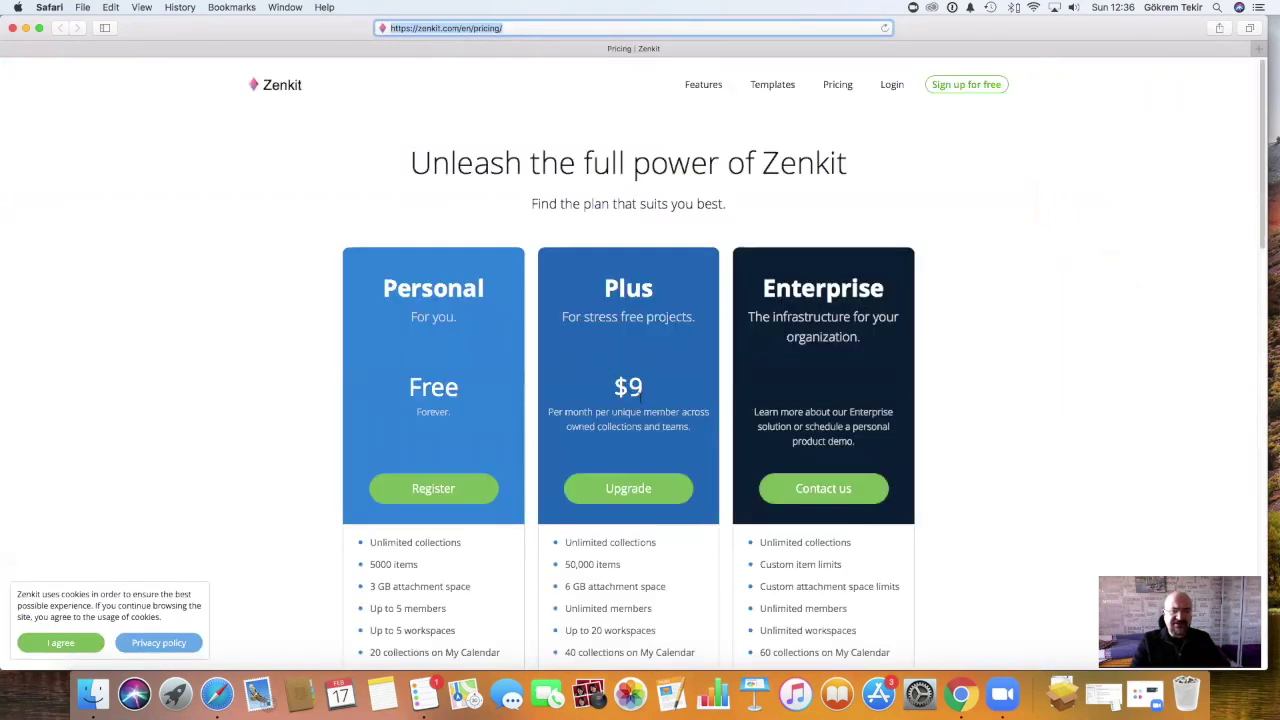
scroll(640, 397, down, 1)
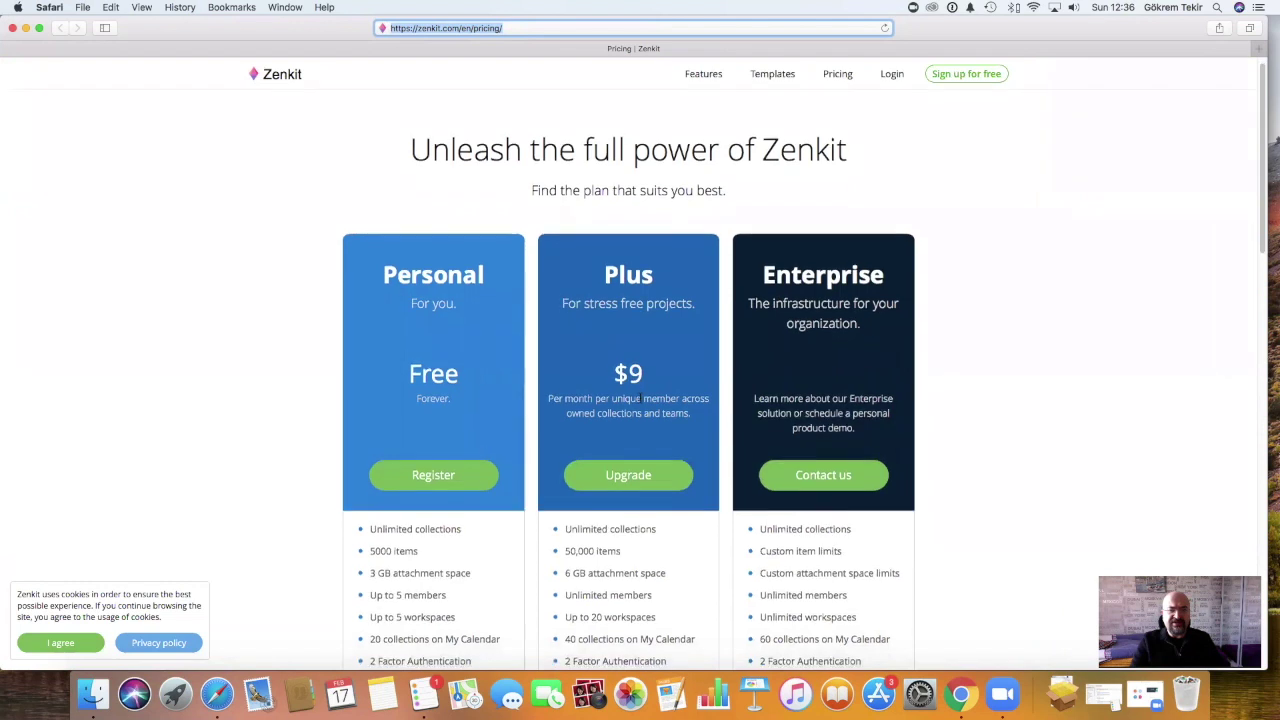
scroll(640, 397, down, 1)
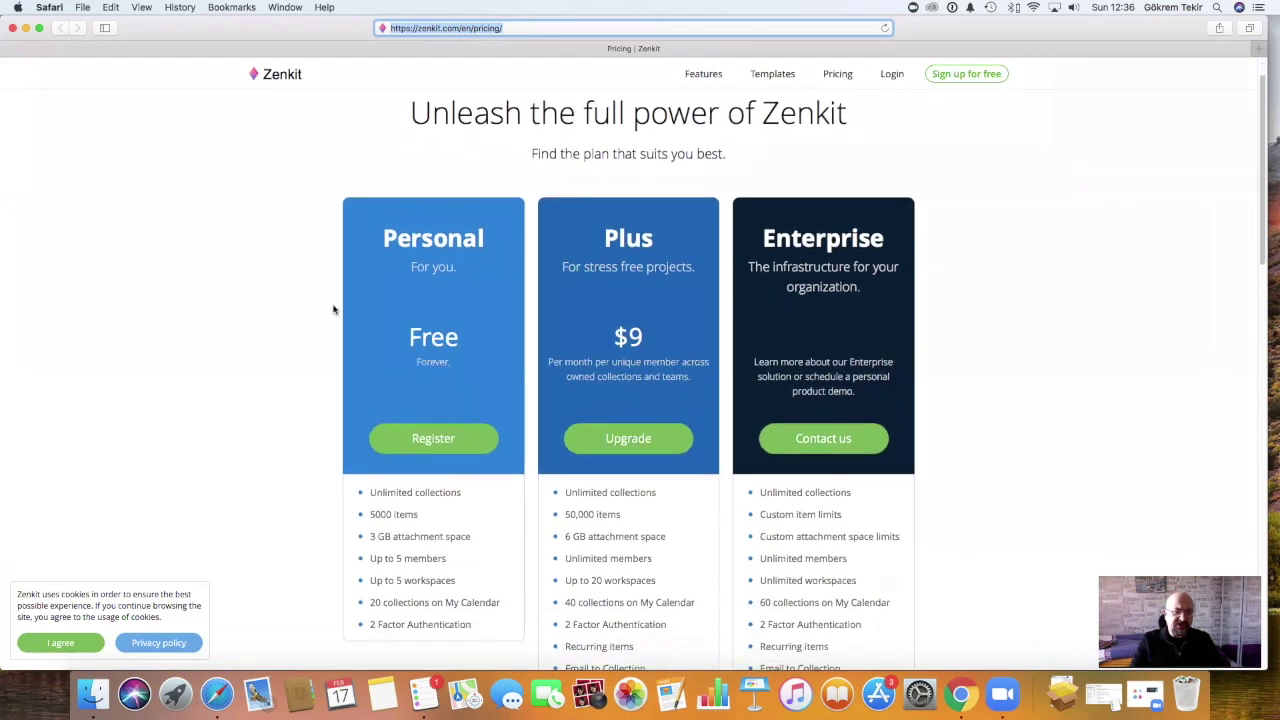
scroll(443, 392, down, 1)
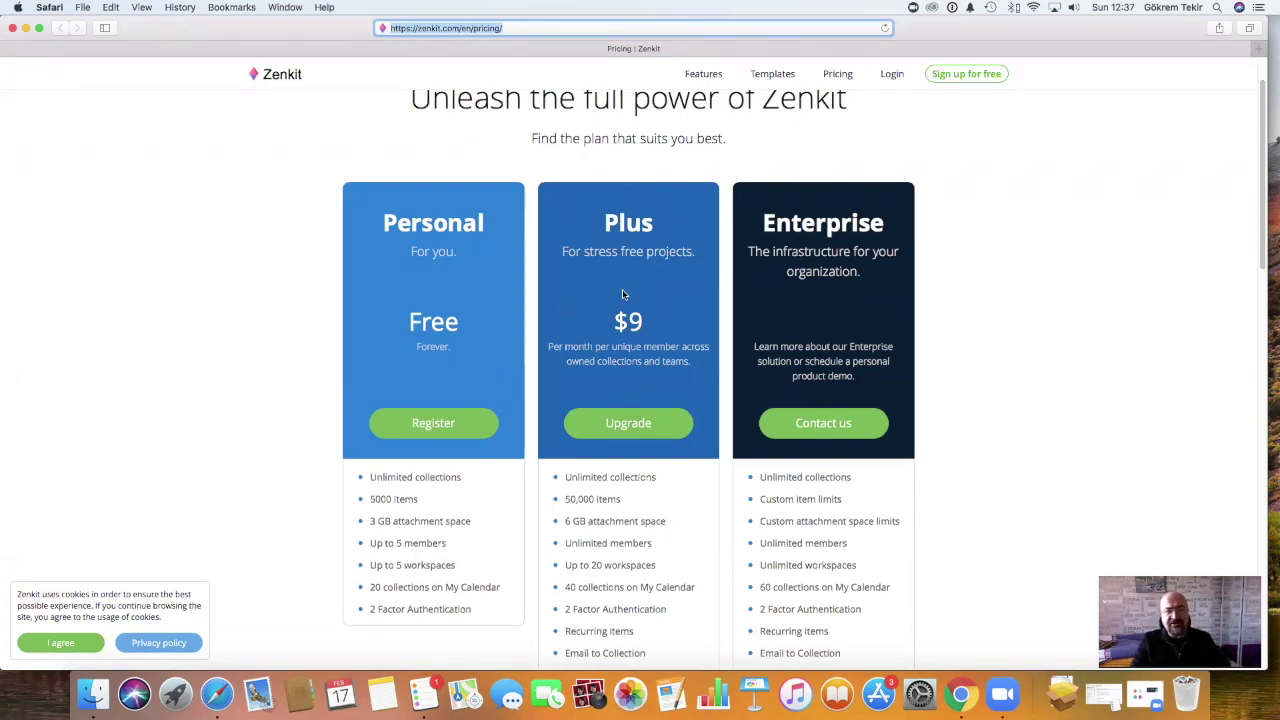
scroll(645, 507, down, 1)
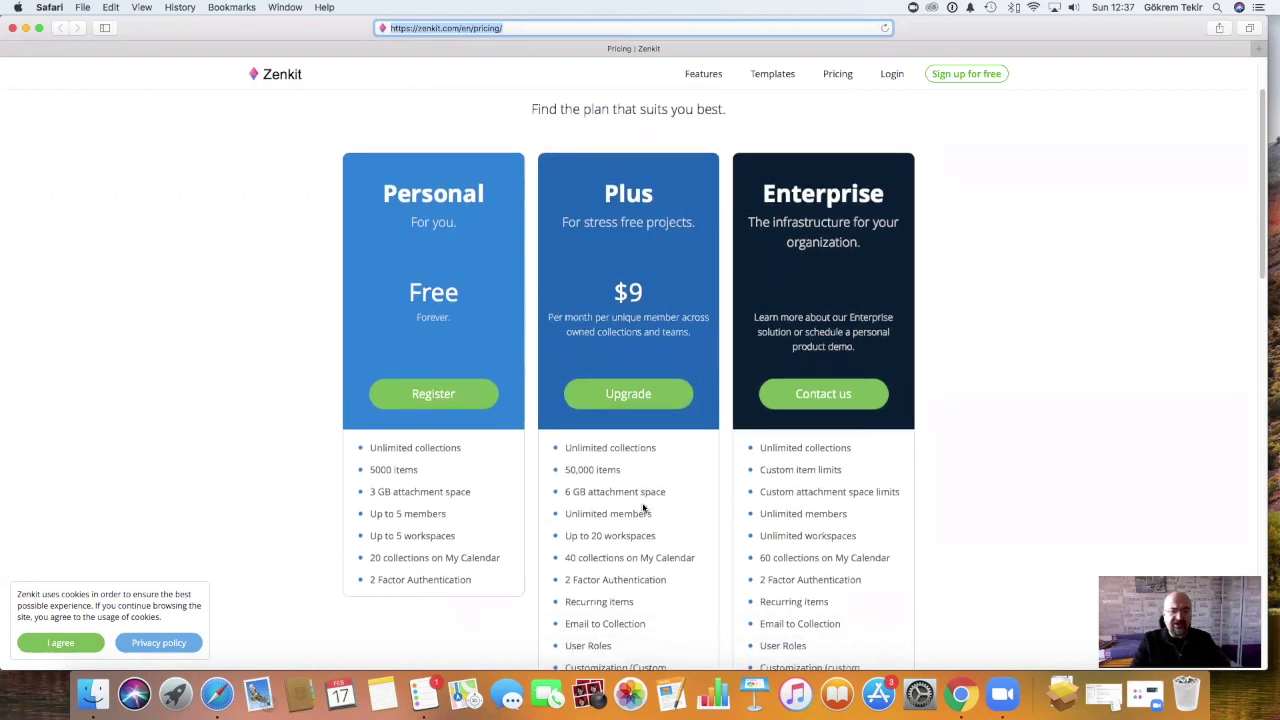
scroll(643, 508, down, 3)
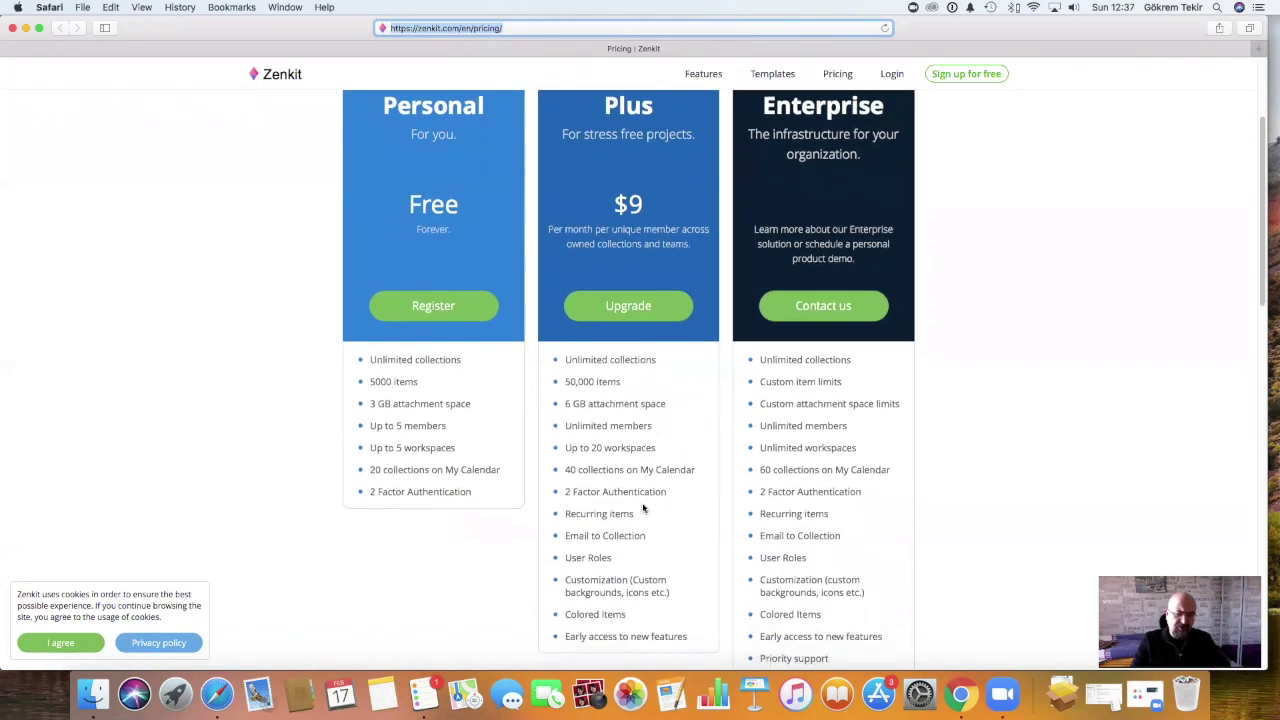
scroll(865, 423, up, 2)
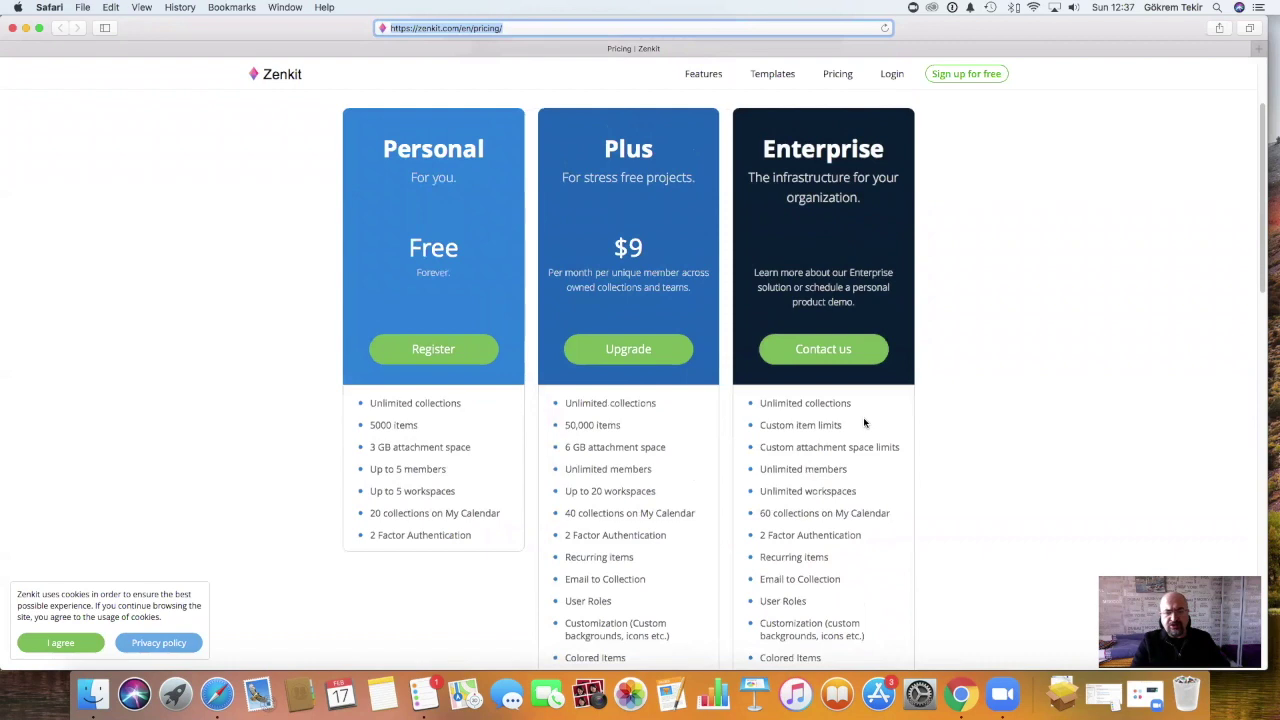
scroll(862, 560, down, 1)
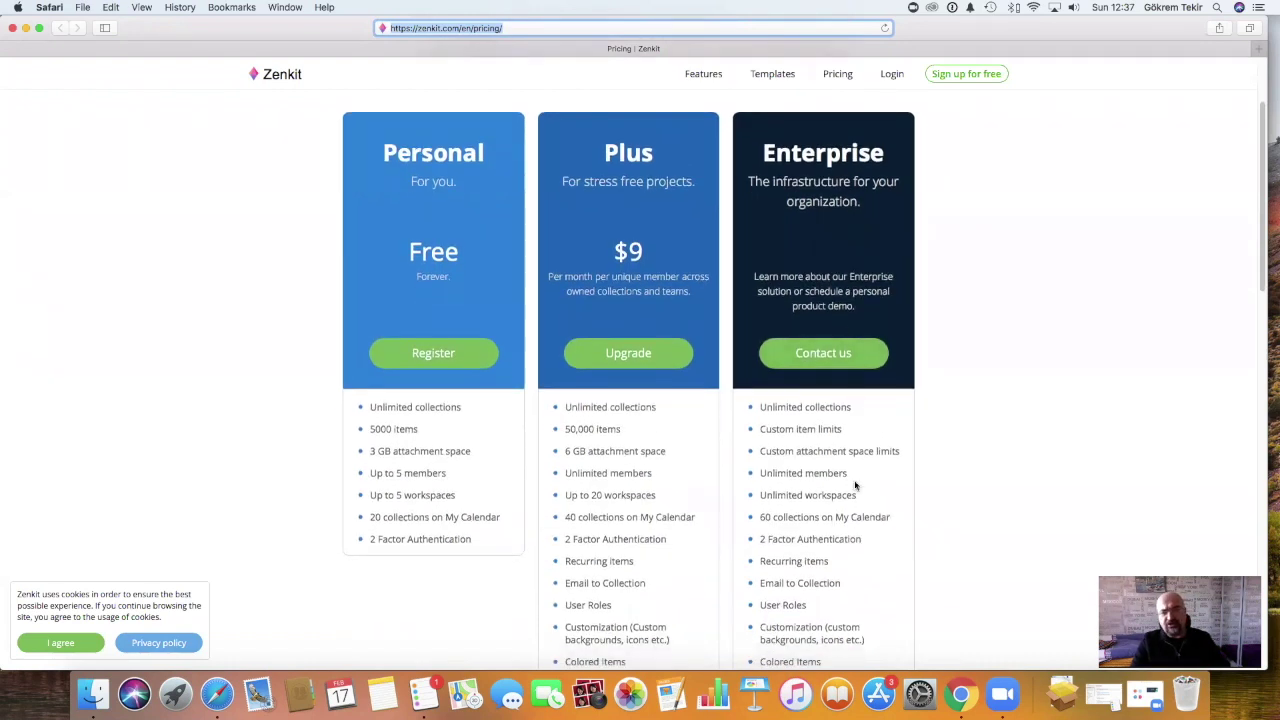
scroll(855, 484, down, 2)
scroll(855, 484, down, 5)
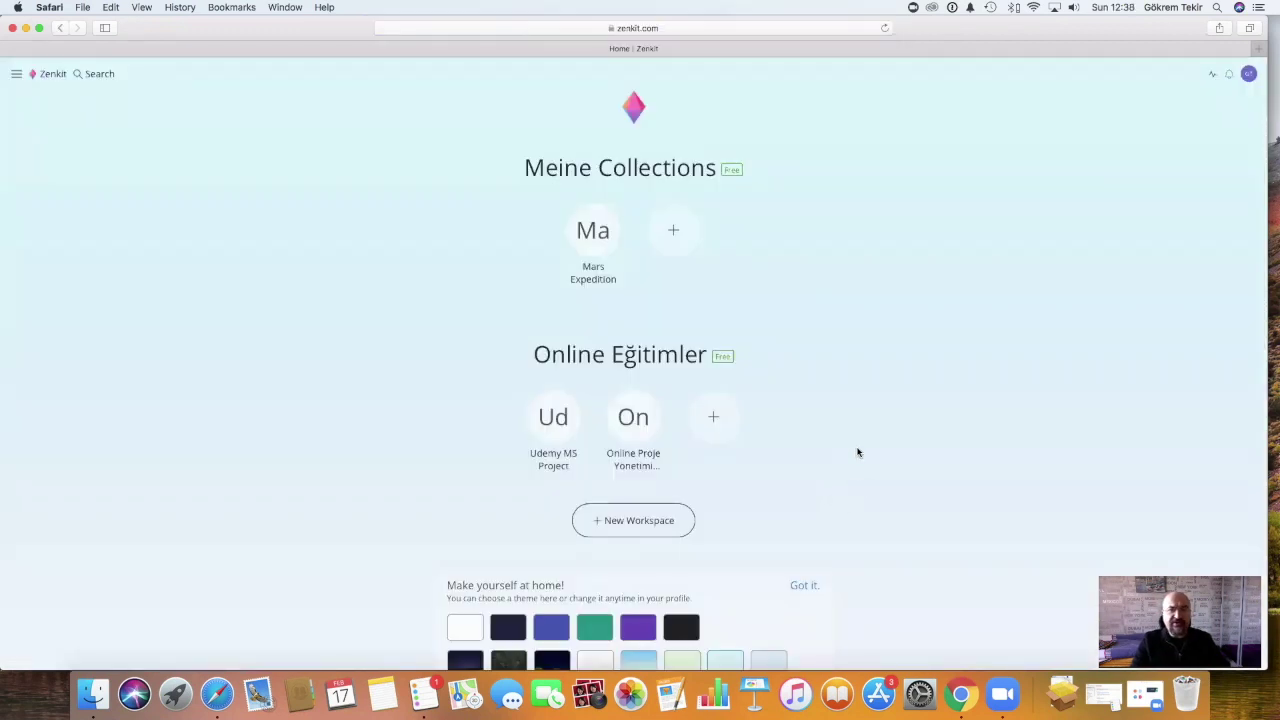
- Open the Udemy MS Project collection and switch it from the calendar to the Mindmap view
click(17, 77)
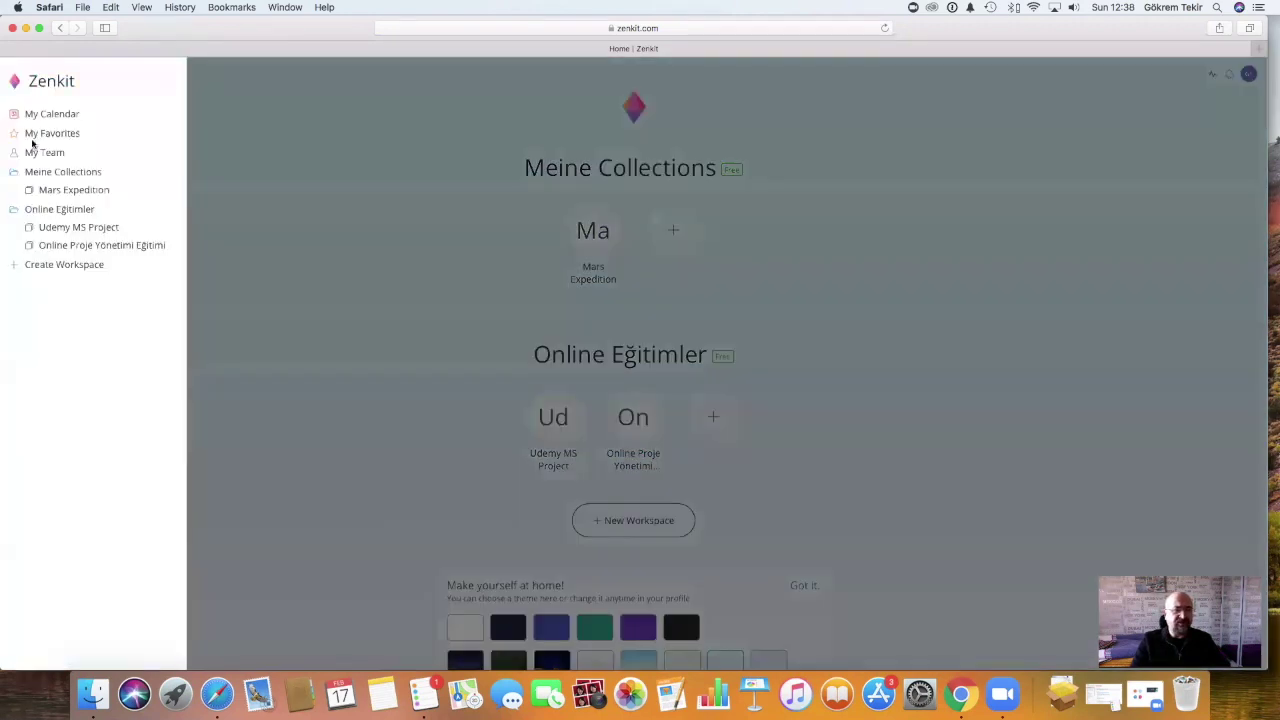
click(72, 228)
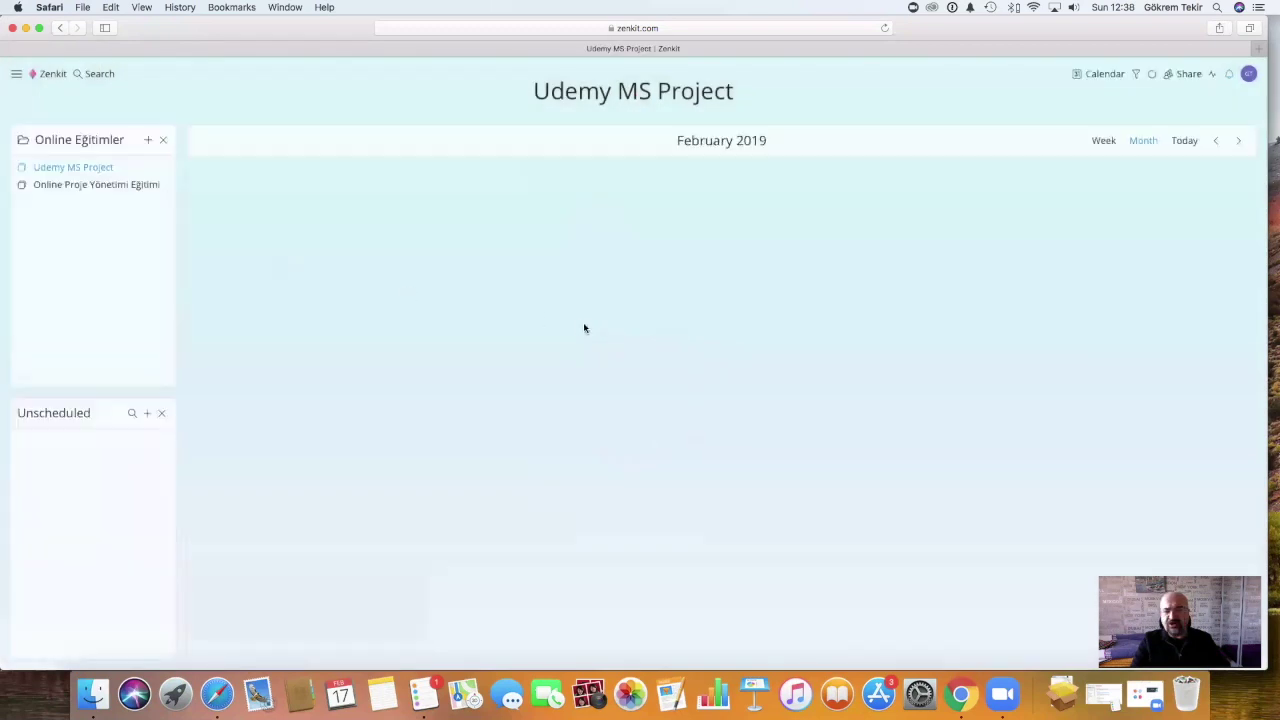
click(1079, 74)
click(989, 236)
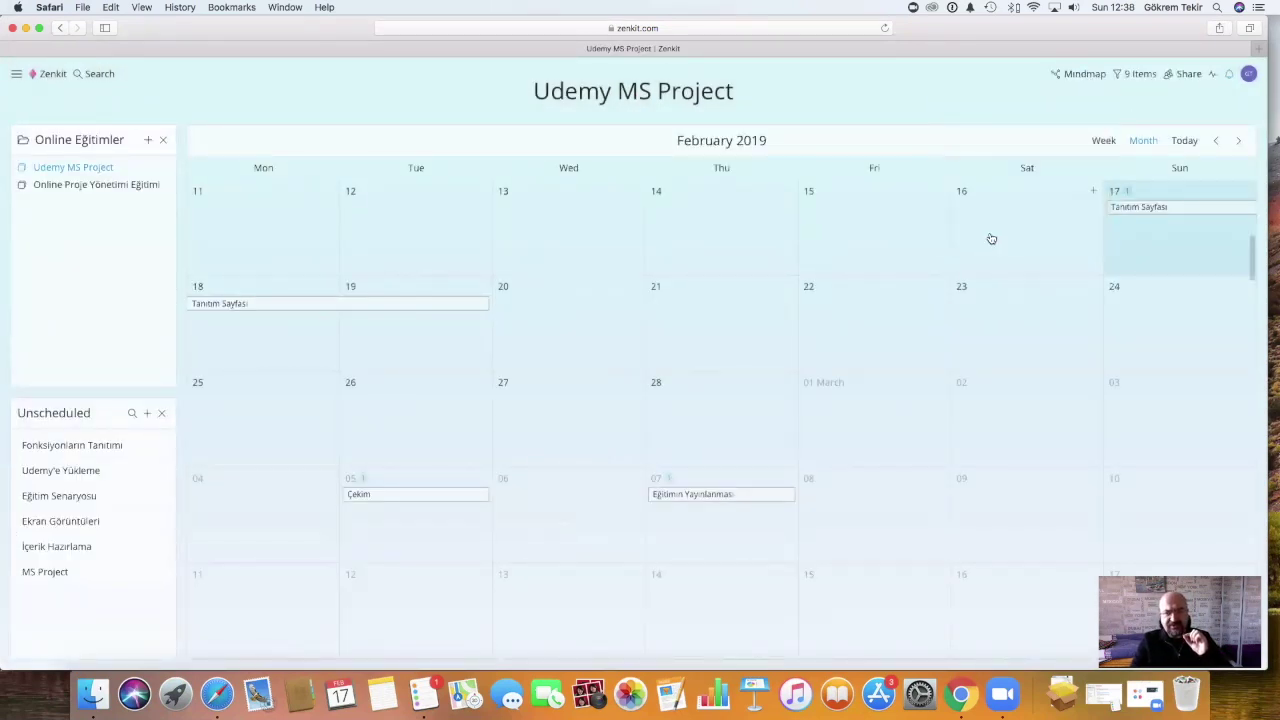